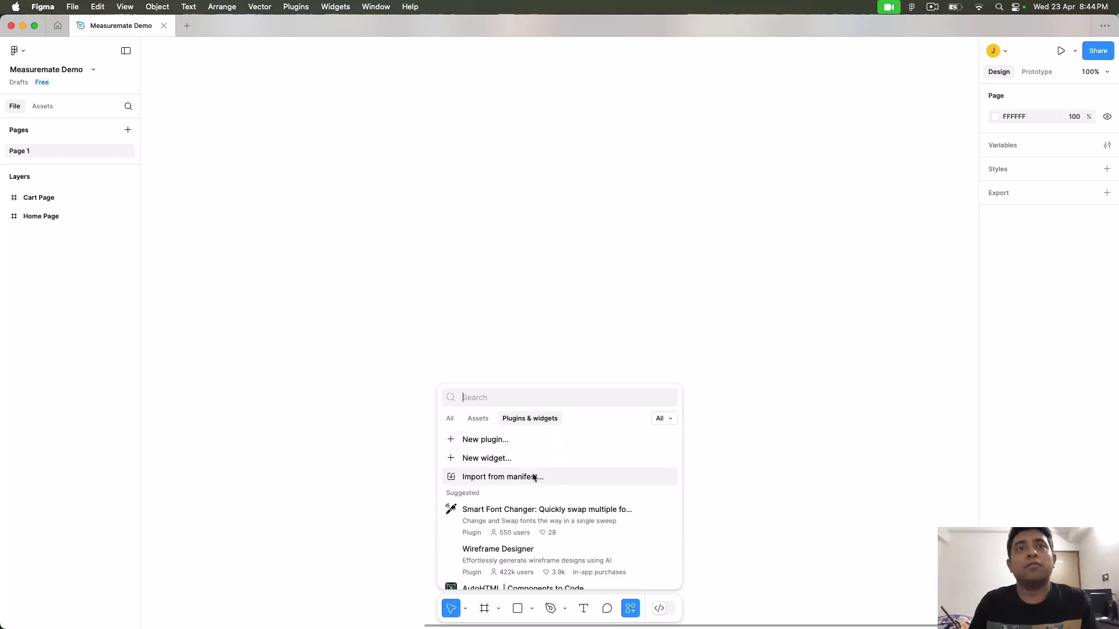
Step: Import the plugin from manifest.json in the measuremate-figma-plugin folder and run the Google Analytics 4 AI plugin
{"action": "left_click", "coordinate": [533, 478]}
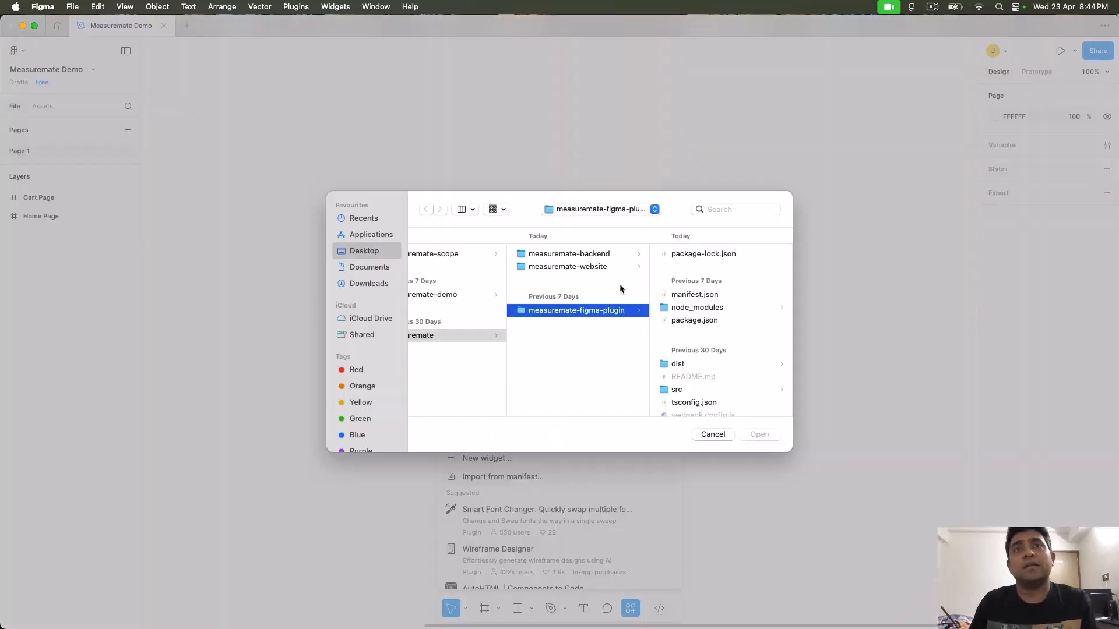
{"action": "double_click", "coordinate": [694, 295]}
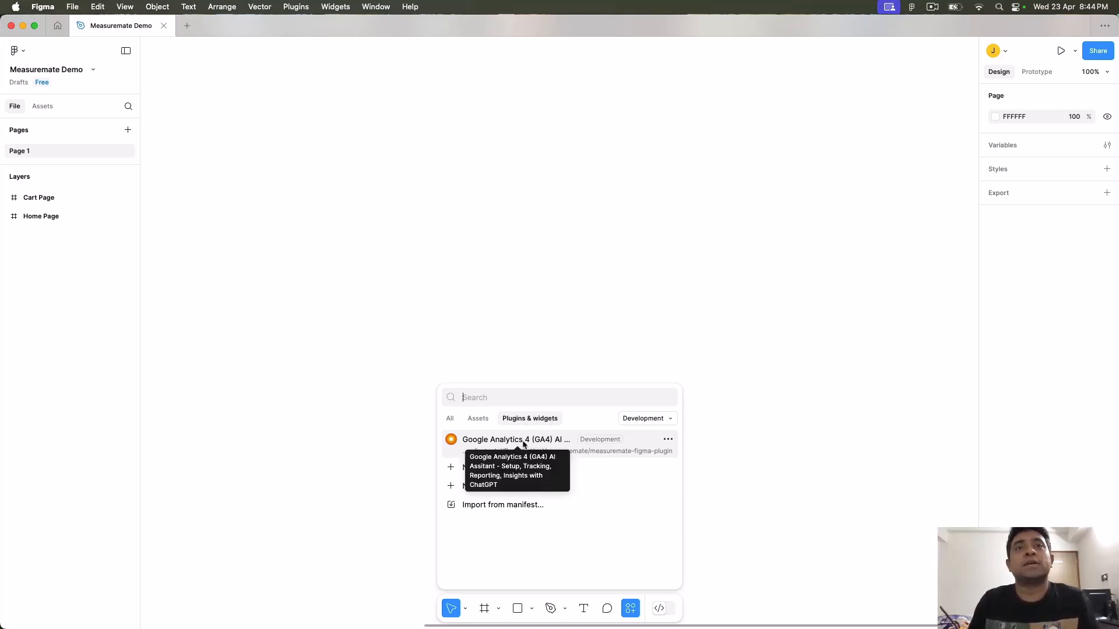
{"action": "left_click", "coordinate": [542, 445]}
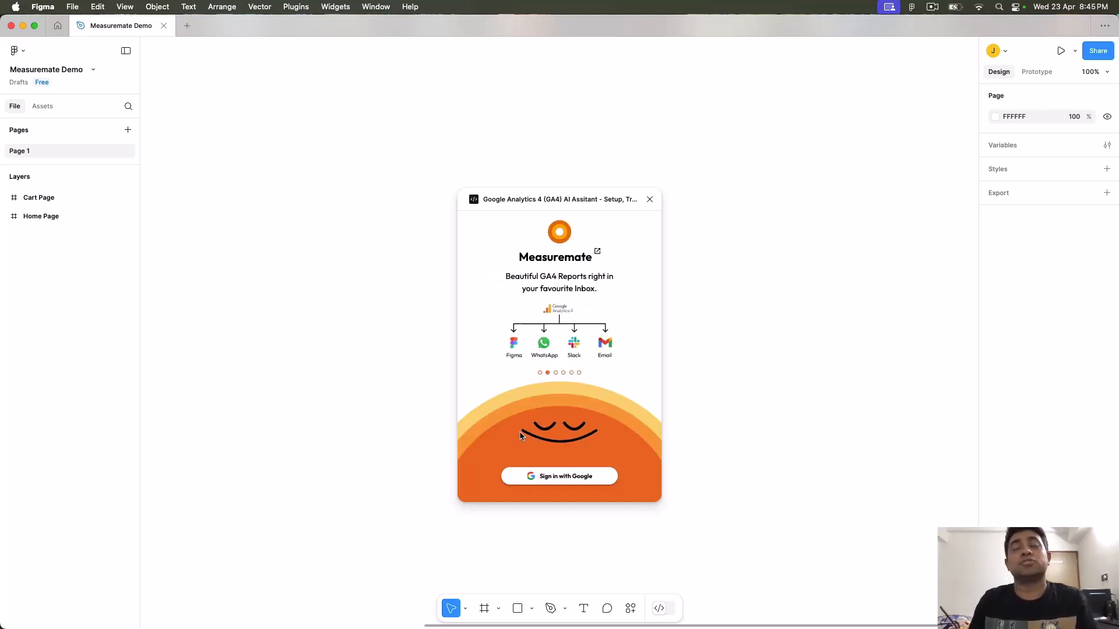
Step: Sign in to Measuremate with the first listed Google account and answer the onboarding questions with Brand and Expert
{"action": "left_click", "coordinate": [563, 479]}
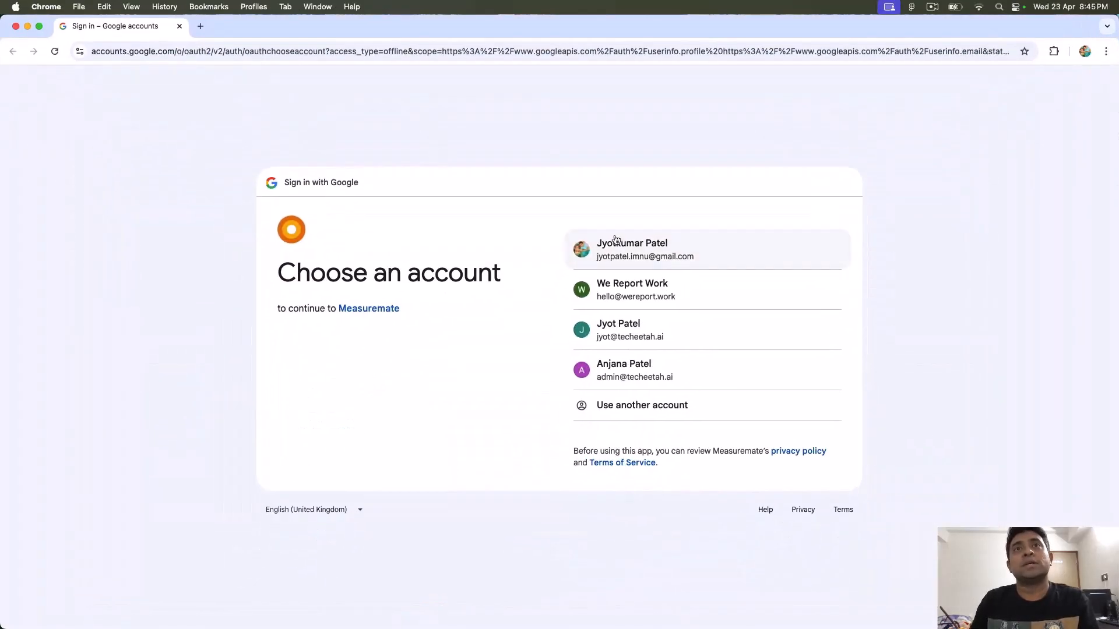
{"action": "left_click", "coordinate": [629, 254]}
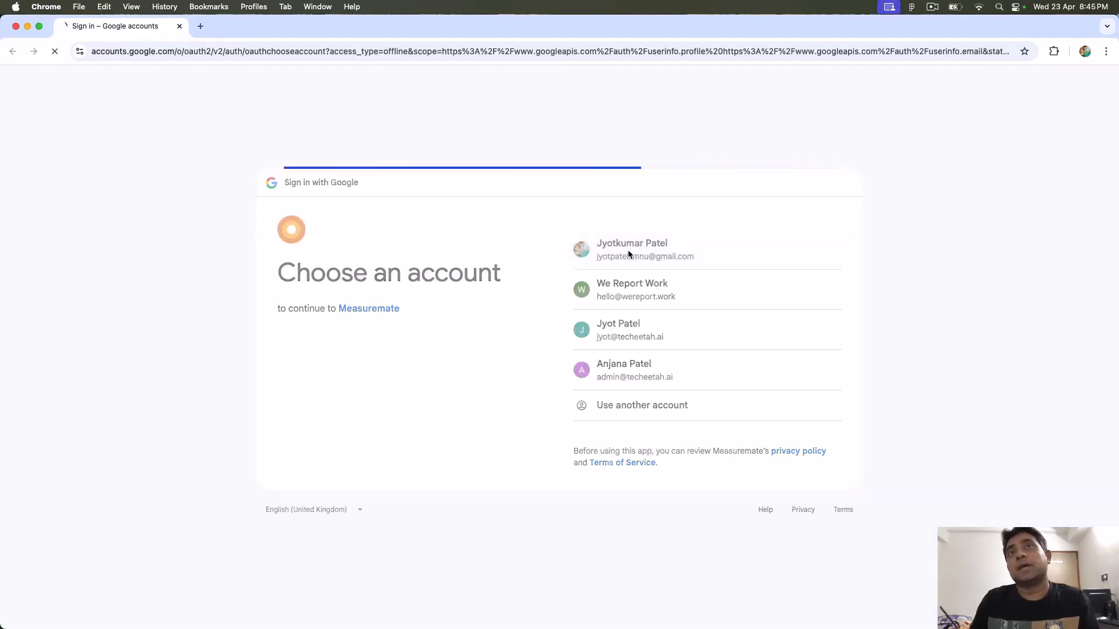
{"action": "left_click", "coordinate": [746, 426]}
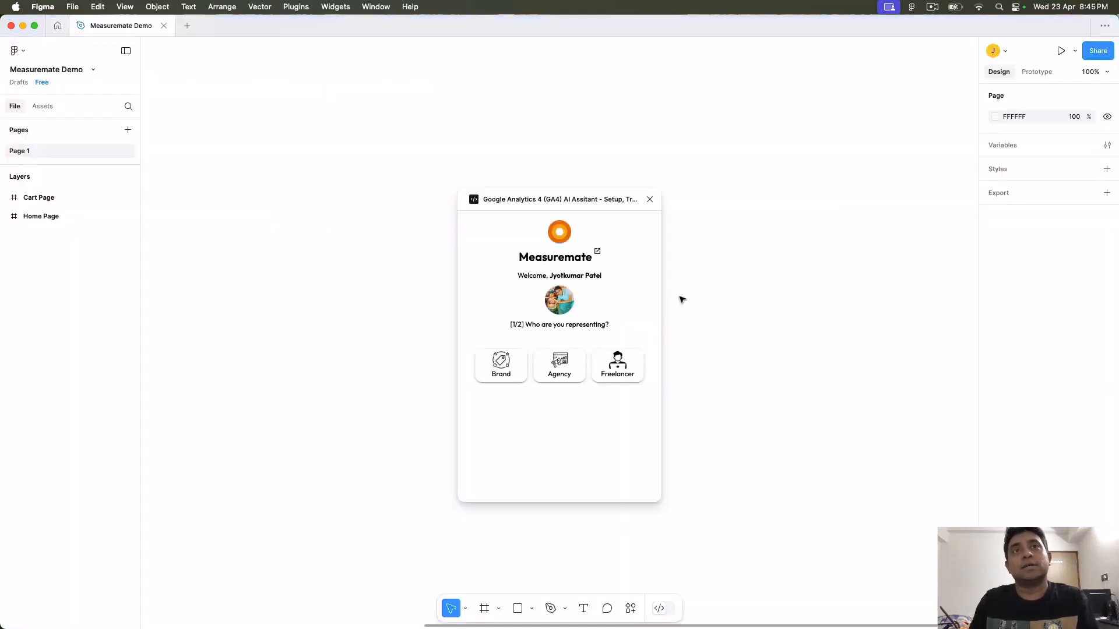
{"action": "left_click", "coordinate": [505, 375]}
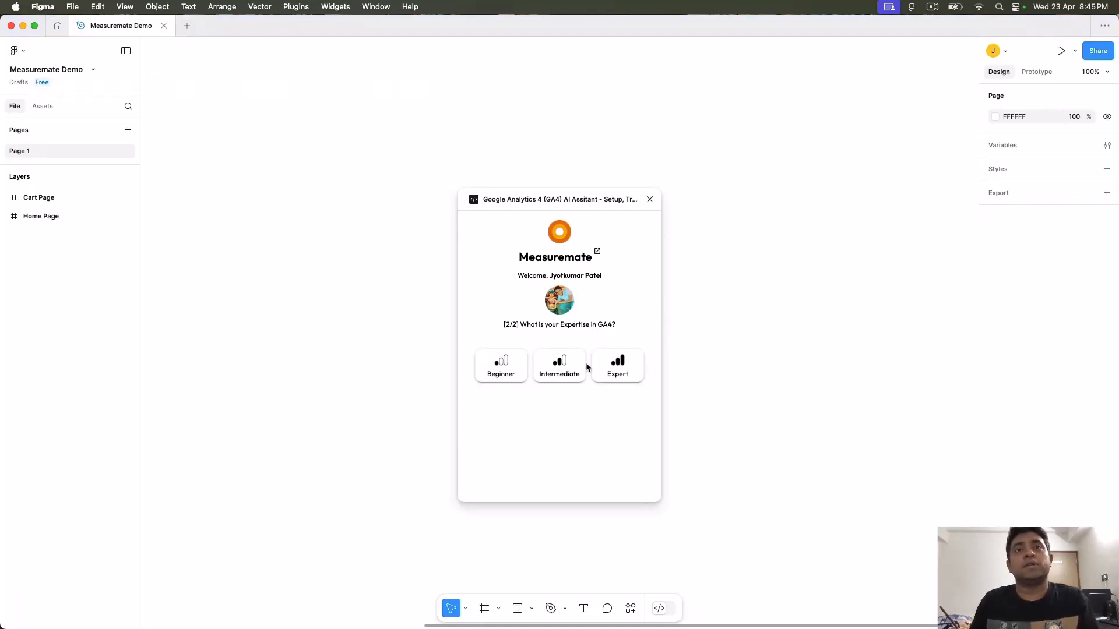
{"action": "left_click", "coordinate": [621, 372]}
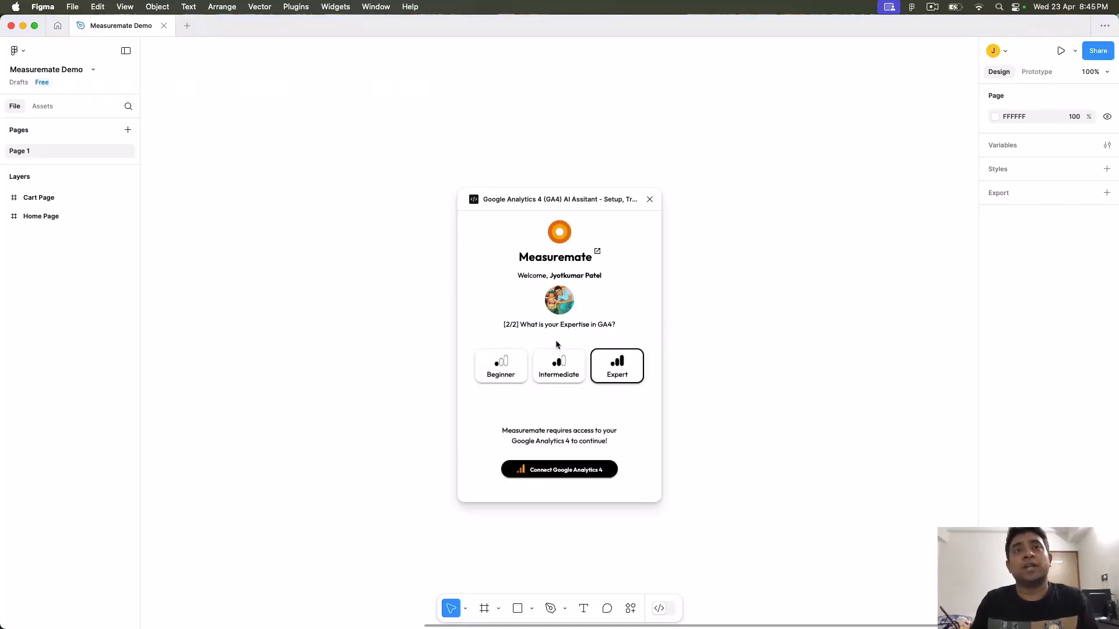
Step: Connect Google Analytics 4 with the first listed Google account and proceed past the unverified-app warning to Measuremate
{"action": "left_click", "coordinate": [564, 472]}
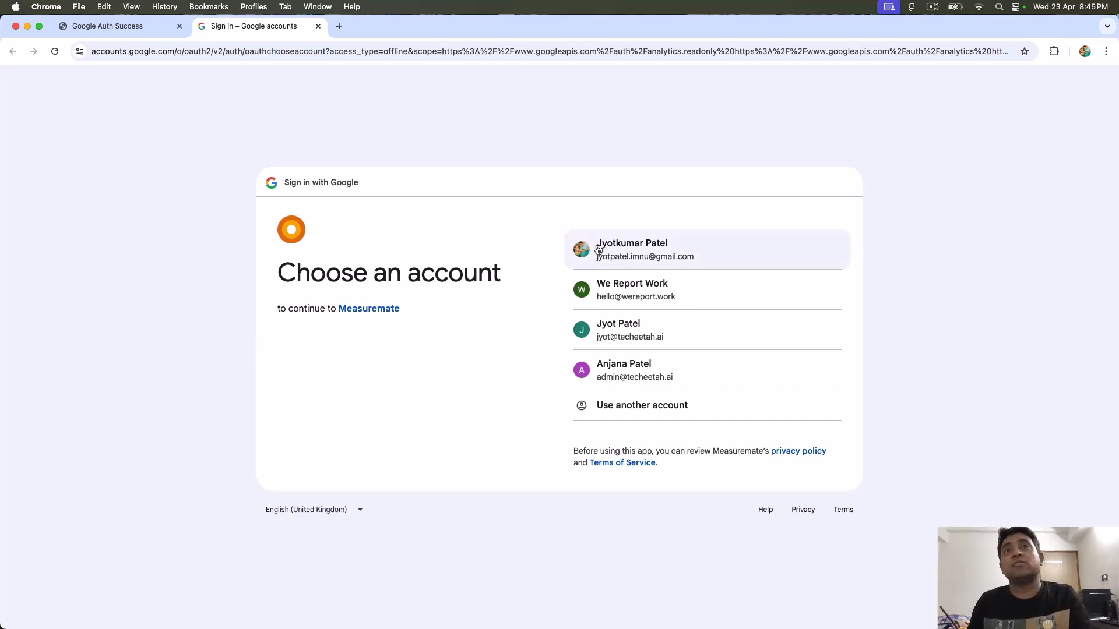
{"action": "left_click", "coordinate": [635, 252]}
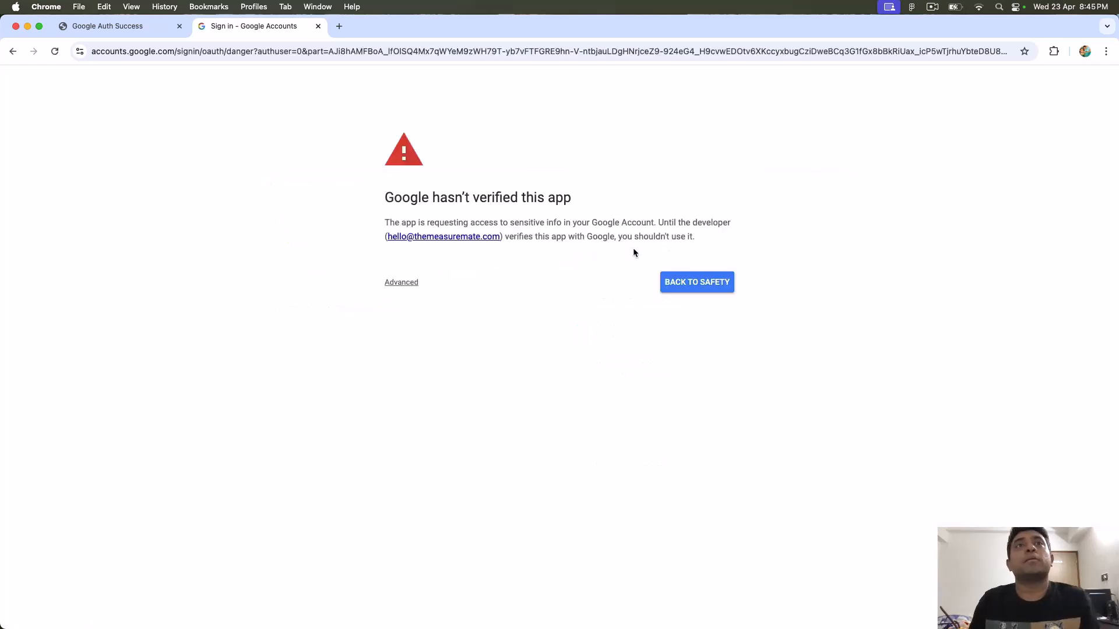
{"action": "left_click", "coordinate": [410, 286]}
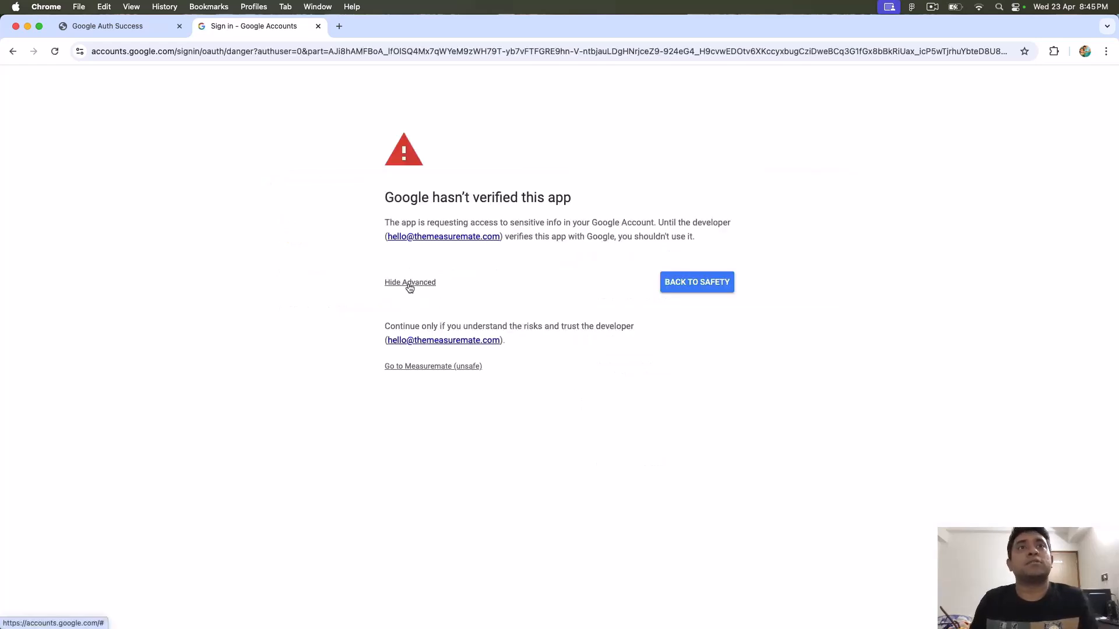
{"action": "left_click_drag", "start_coordinate": [385, 201], "coordinate": [574, 202]}
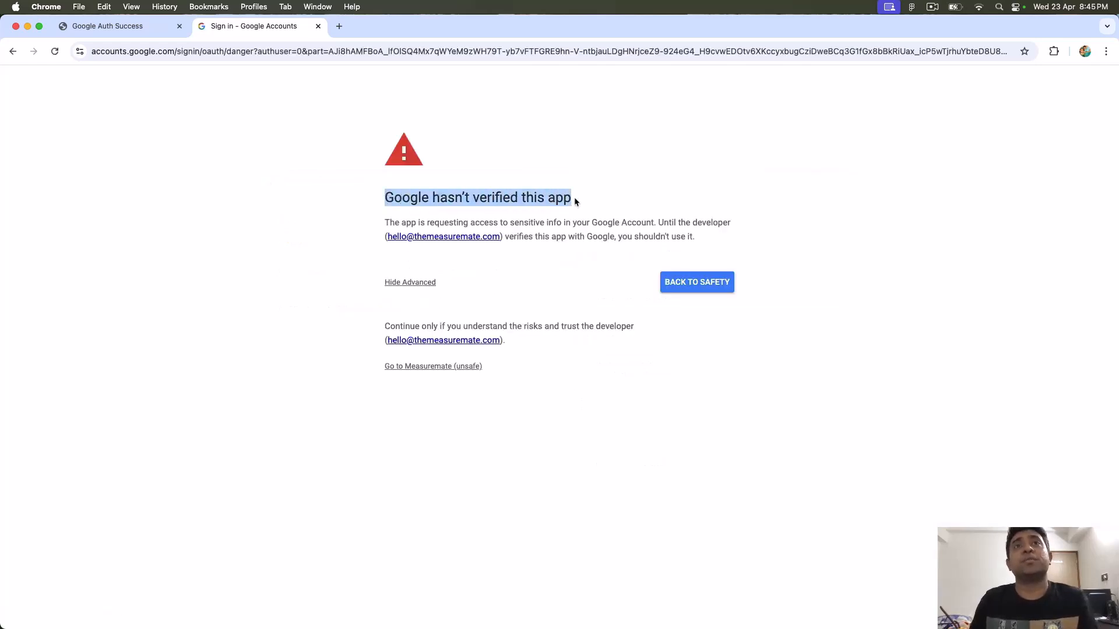
{"action": "left_click", "coordinate": [574, 198]}
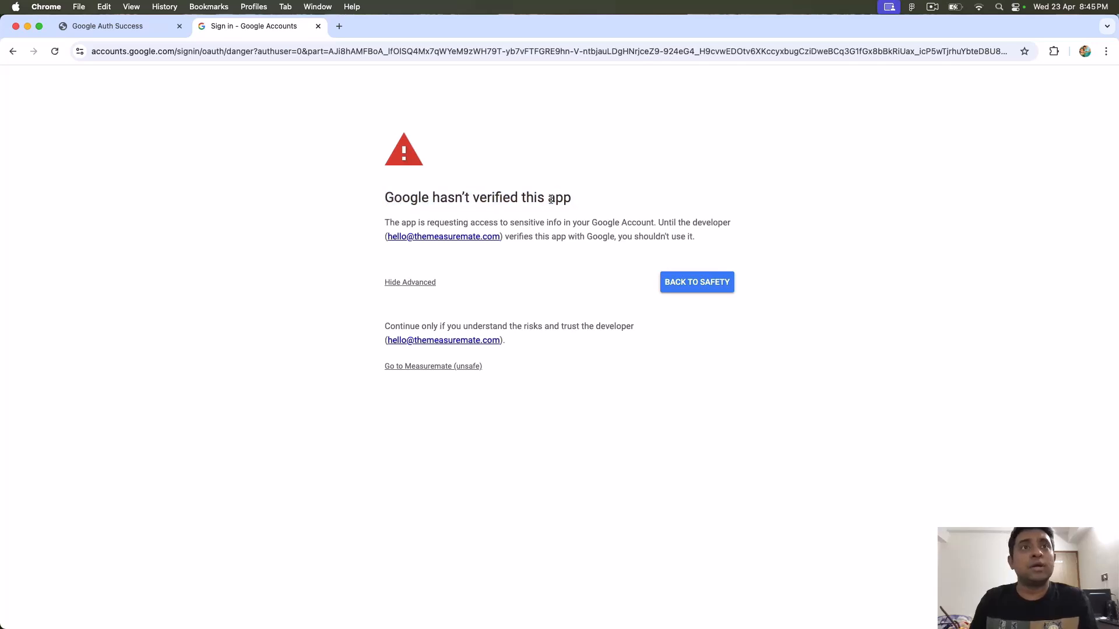
{"action": "left_click", "coordinate": [425, 368]}
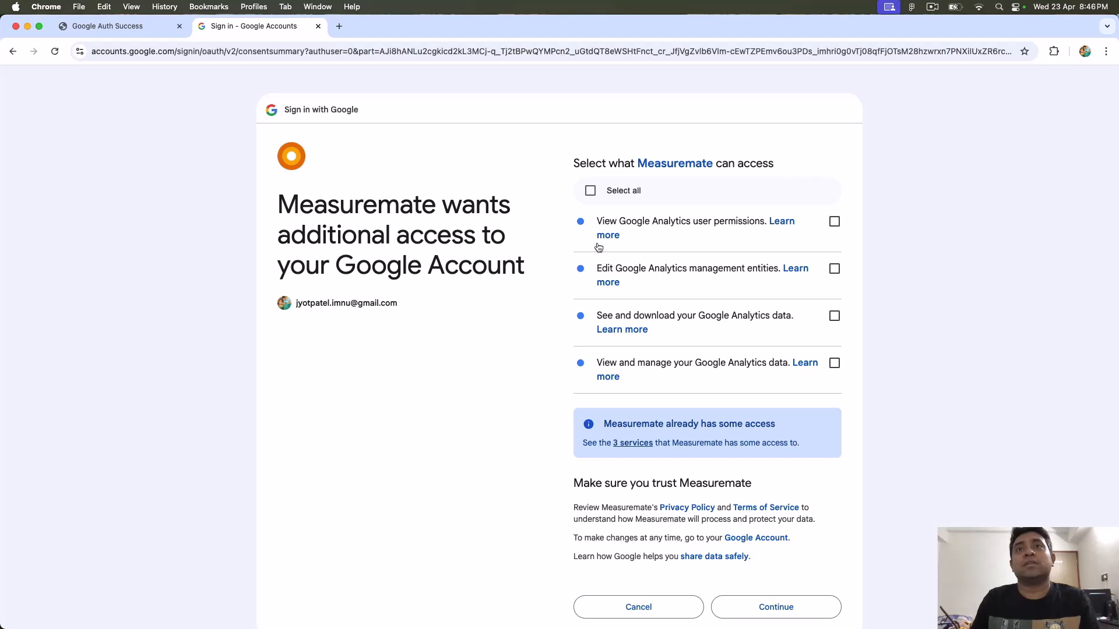
Step: Grant Measuremate all four requested Google Analytics permissions, including editing management entities
{"action": "left_click", "coordinate": [589, 193]}
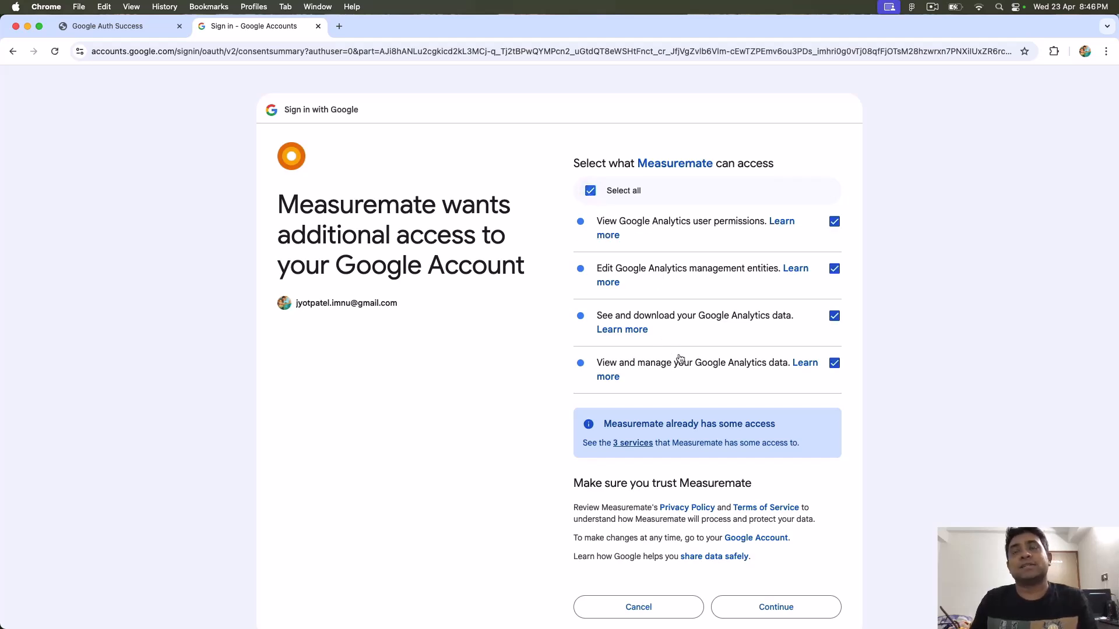
{"action": "left_click_drag", "start_coordinate": [599, 272], "coordinate": [780, 273]}
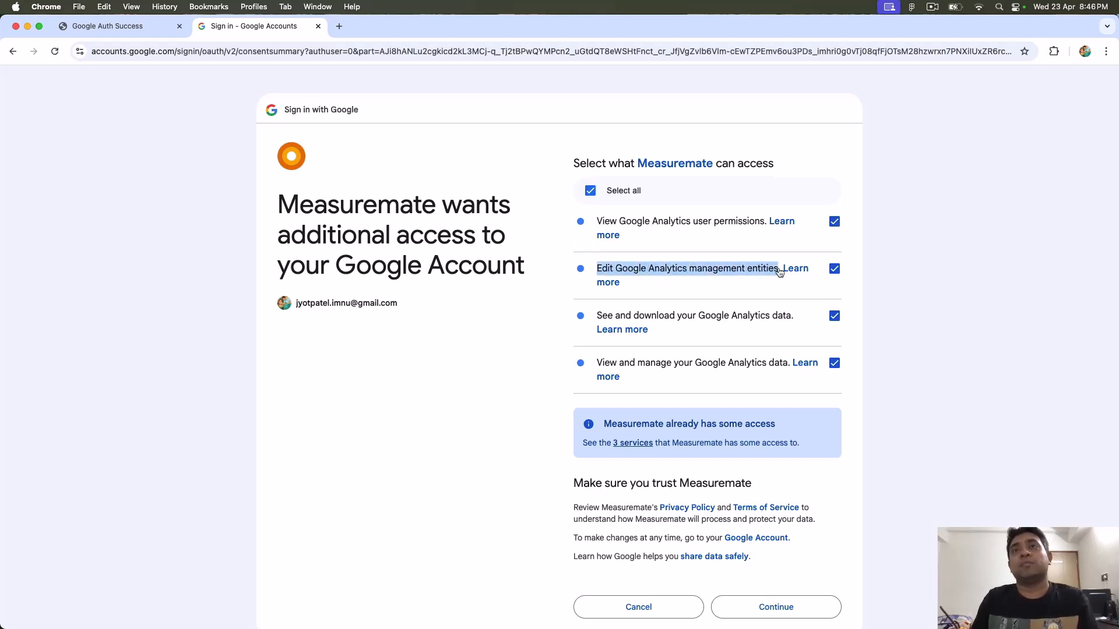
{"action": "left_click", "coordinate": [835, 269]}
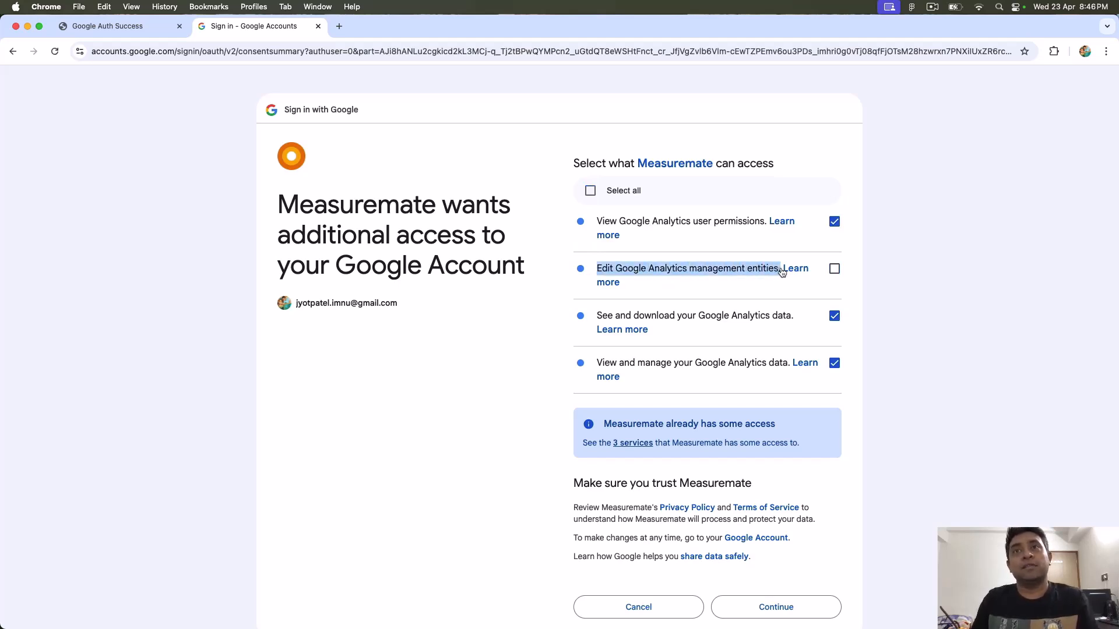
{"action": "left_click", "coordinate": [835, 268]}
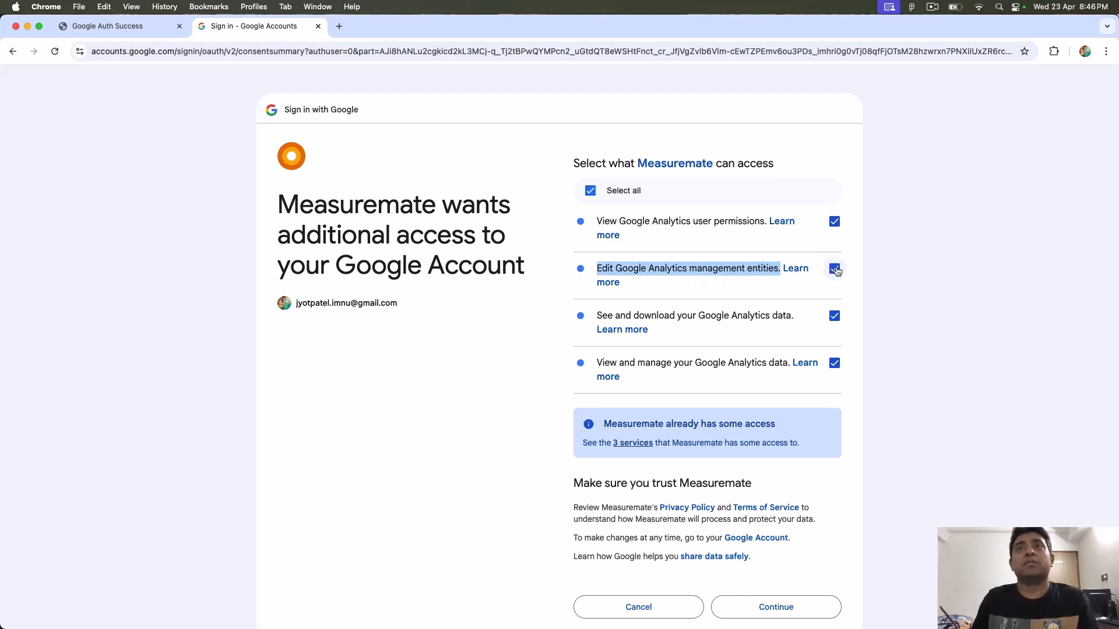
{"action": "left_click", "coordinate": [892, 276]}
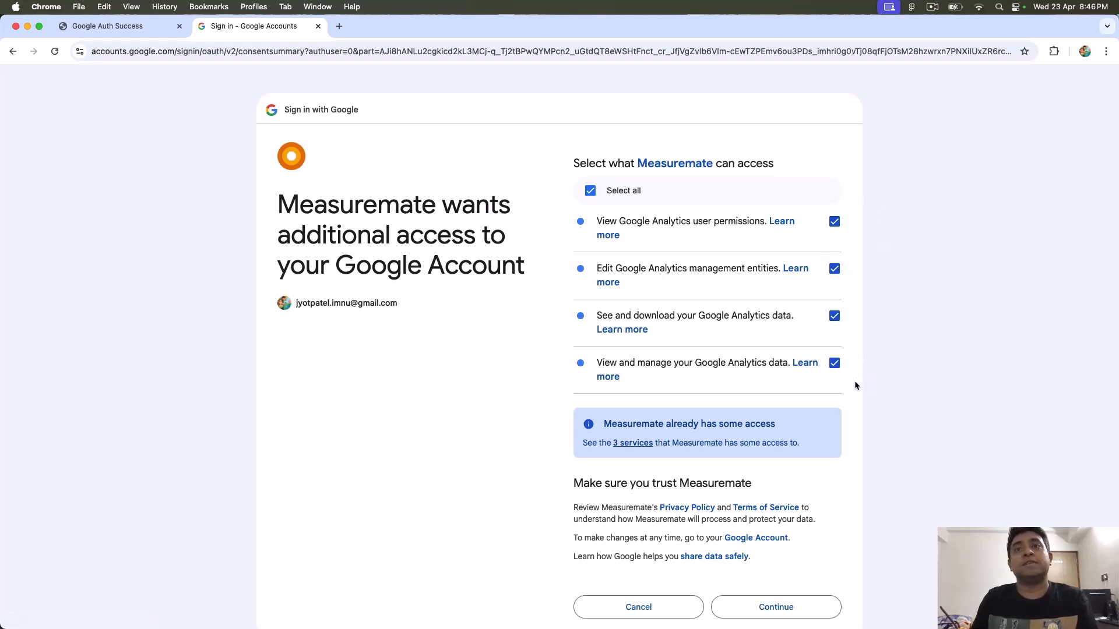
{"action": "left_click", "coordinate": [781, 609]}
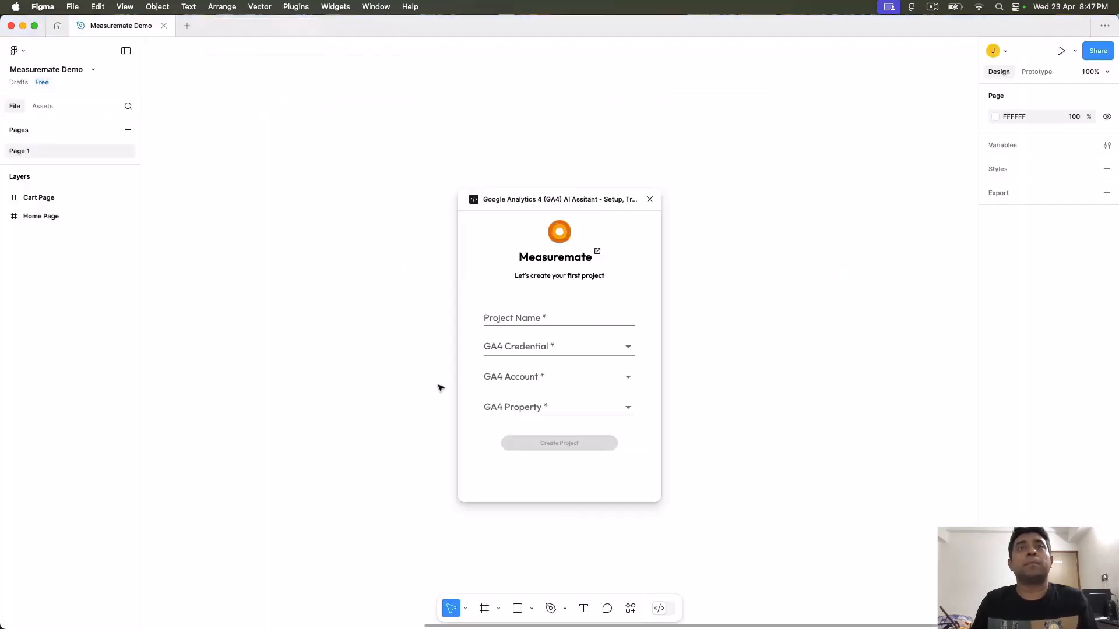
Step: Create the project Carbon Accents Sample with the connected GA4 credential, account Carbon Accents Ltd and property Carbon Accents - GA4
{"action": "mouse_move", "coordinate": [516, 275]}
{"action": "left_mouse_down"}
{"action": "mouse_move", "coordinate": [617, 275]}
{"action": "mouse_move", "coordinate": [513, 272]}
{"action": "left_mouse_up"}
{"action": "left_click", "coordinate": [513, 272]}
{"action": "left_click", "coordinate": [511, 311]}
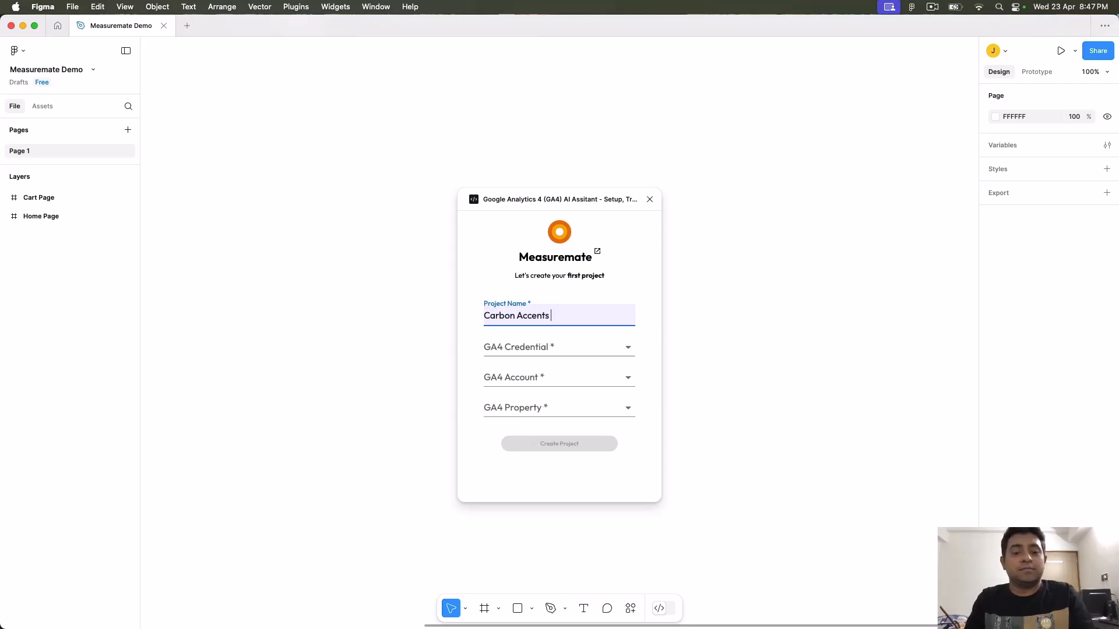
{"action": "left_click", "coordinate": [489, 350]}
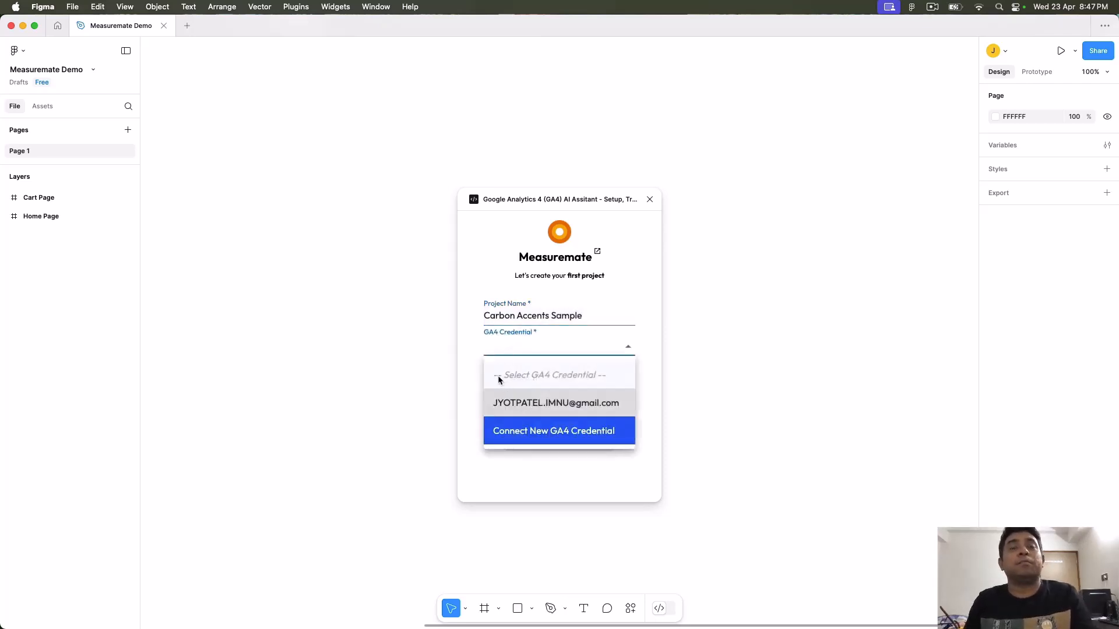
{"action": "left_click", "coordinate": [561, 405]}
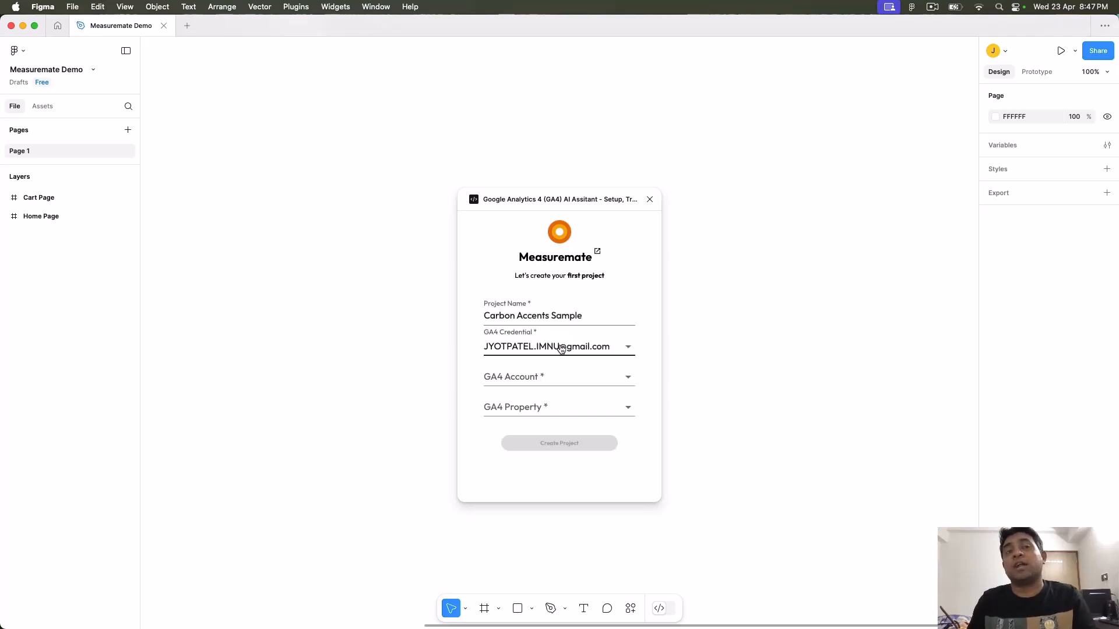
{"action": "left_click", "coordinate": [516, 379]}
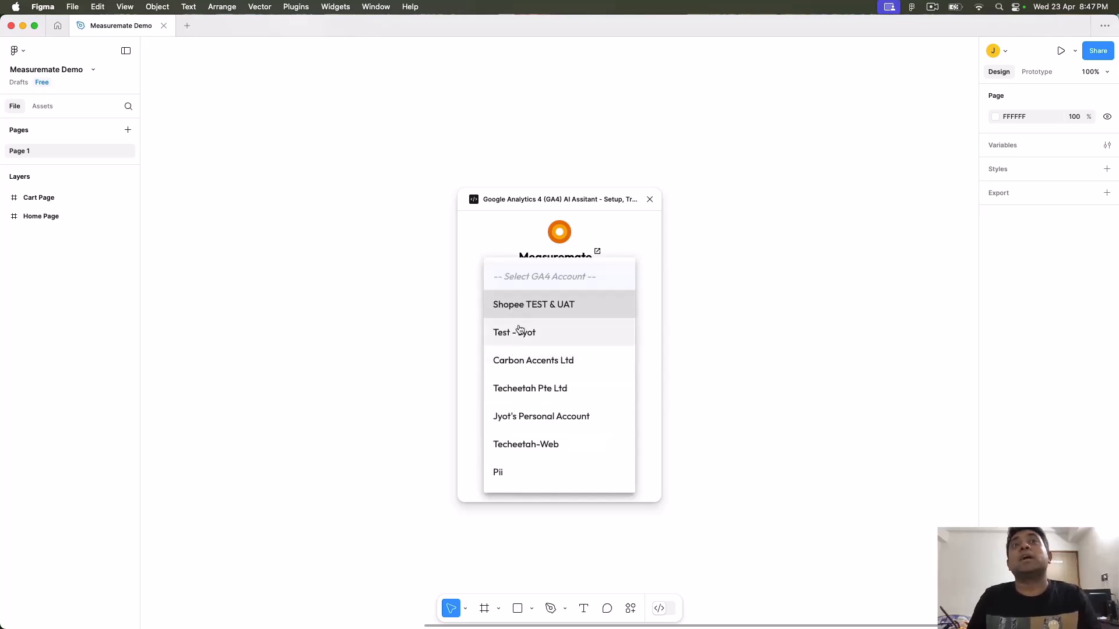
{"action": "left_click", "coordinate": [529, 366]}
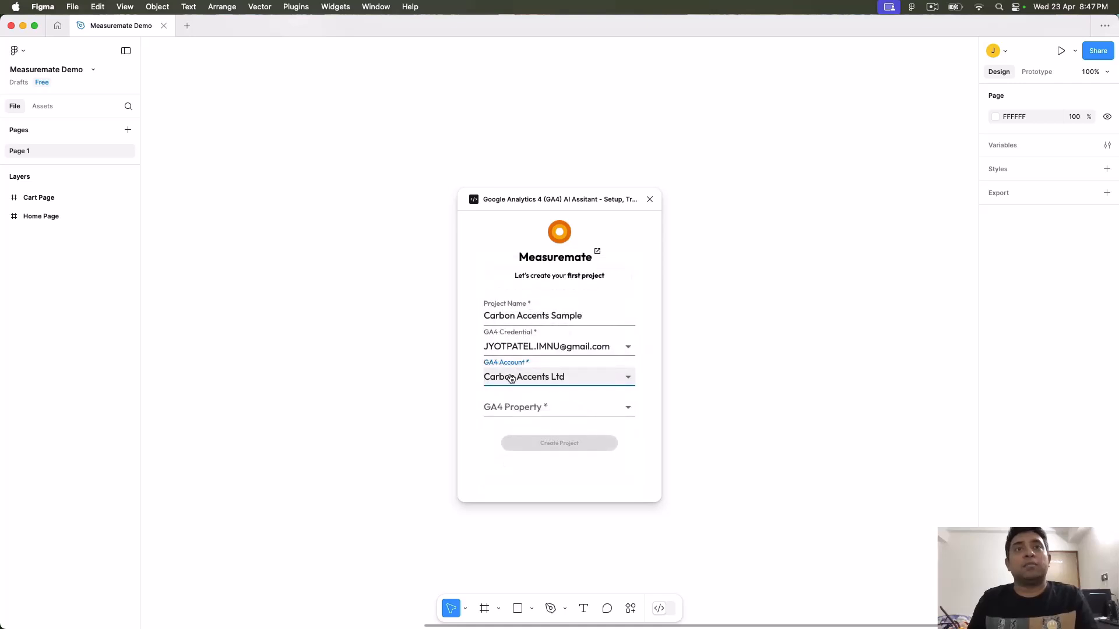
{"action": "left_click", "coordinate": [532, 408]}
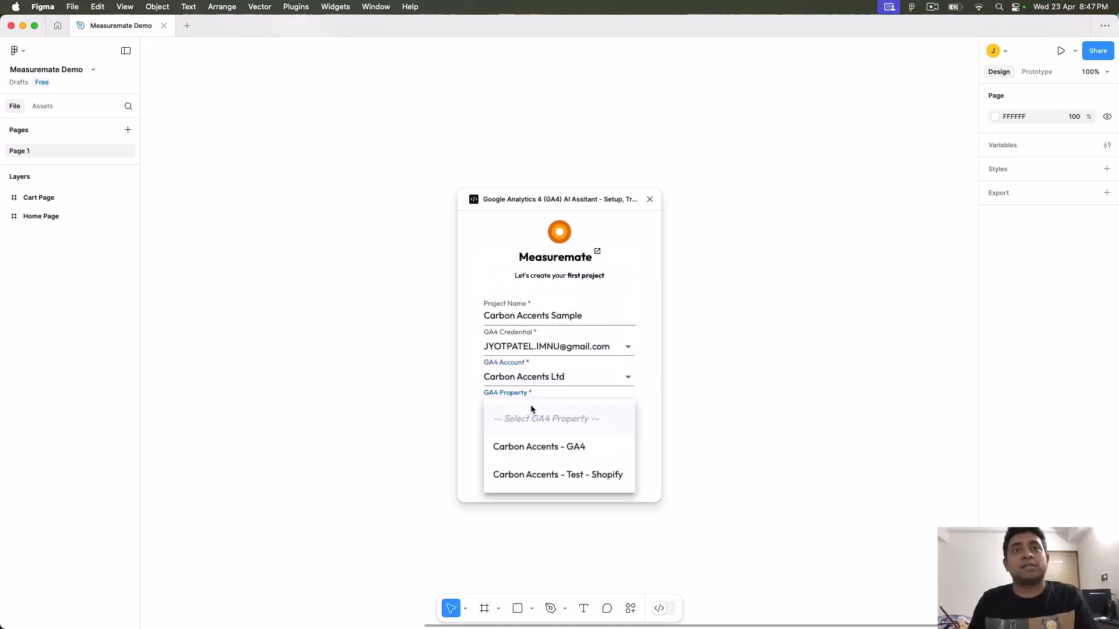
{"action": "left_click", "coordinate": [563, 448]}
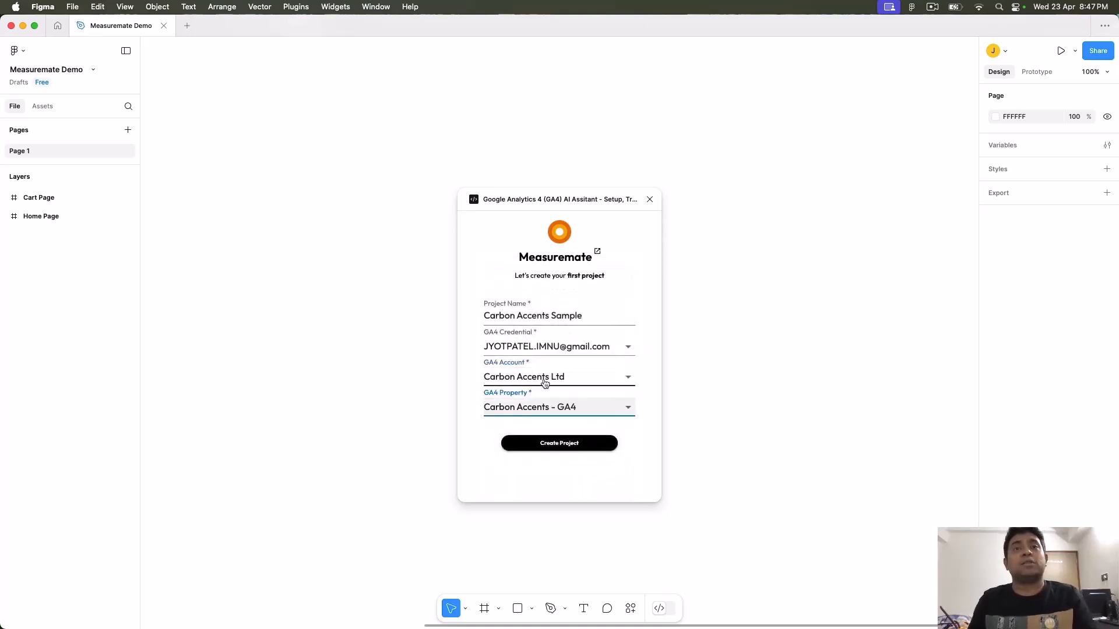
{"action": "left_click", "coordinate": [561, 444]}
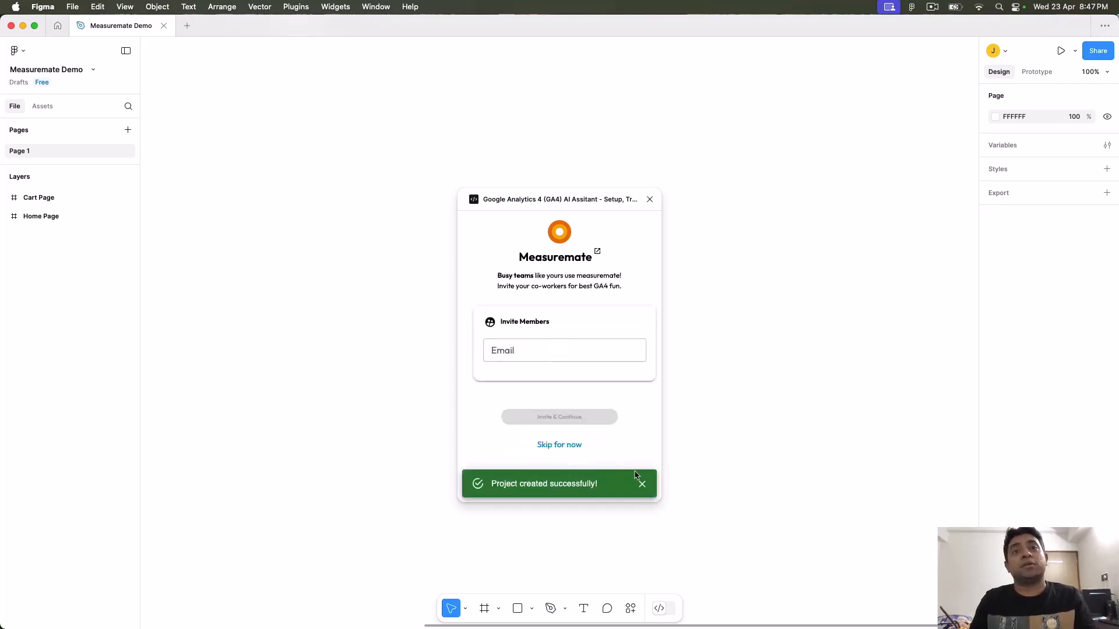
Step: Skip inviting members and continue into the Carbon Accents Sample project
{"action": "left_click", "coordinate": [642, 485]}
{"action": "left_click", "coordinate": [551, 446]}
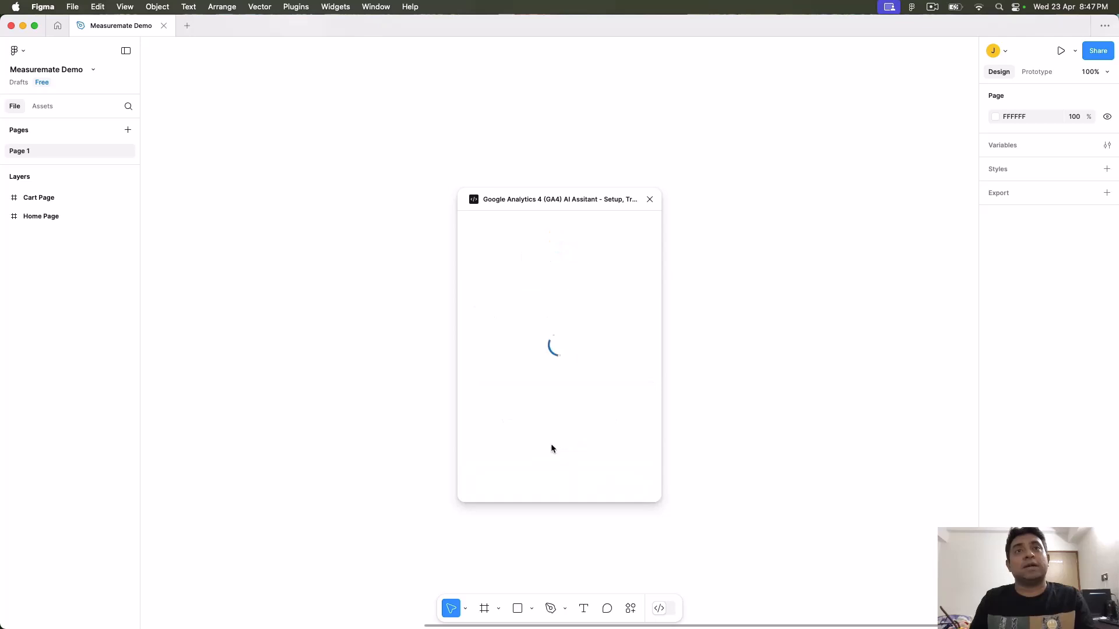
{"action": "left_click", "coordinate": [552, 376]}
{"action": "left_click", "coordinate": [545, 428]}
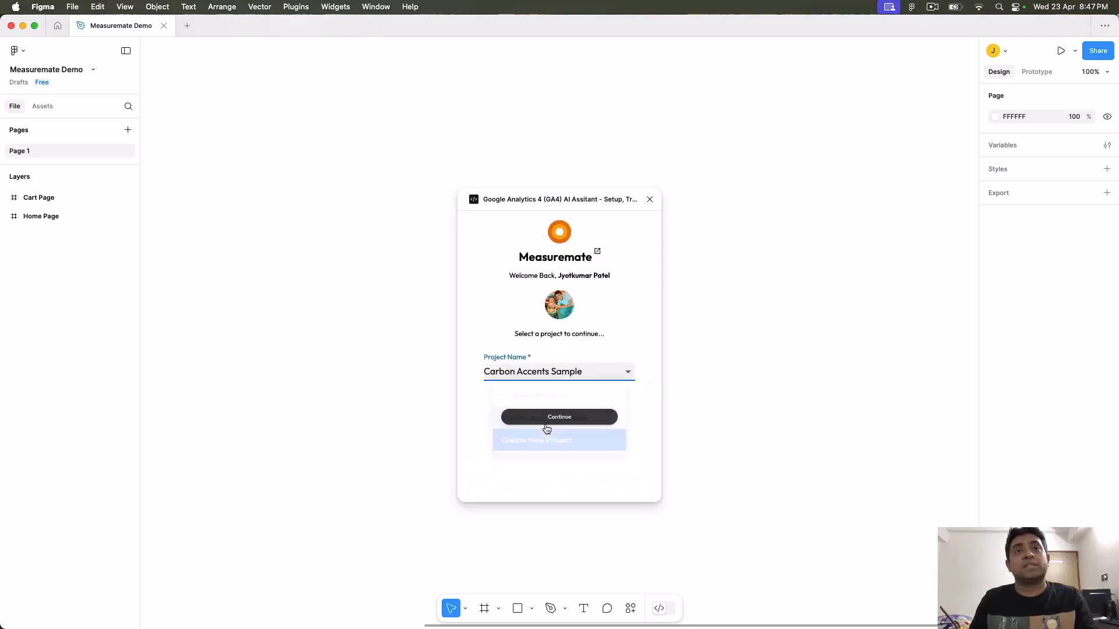
{"action": "left_click", "coordinate": [551, 416]}
{"action": "left_click_drag", "start_coordinate": [508, 314], "coordinate": [615, 315]}
{"action": "left_click", "coordinate": [614, 317]}
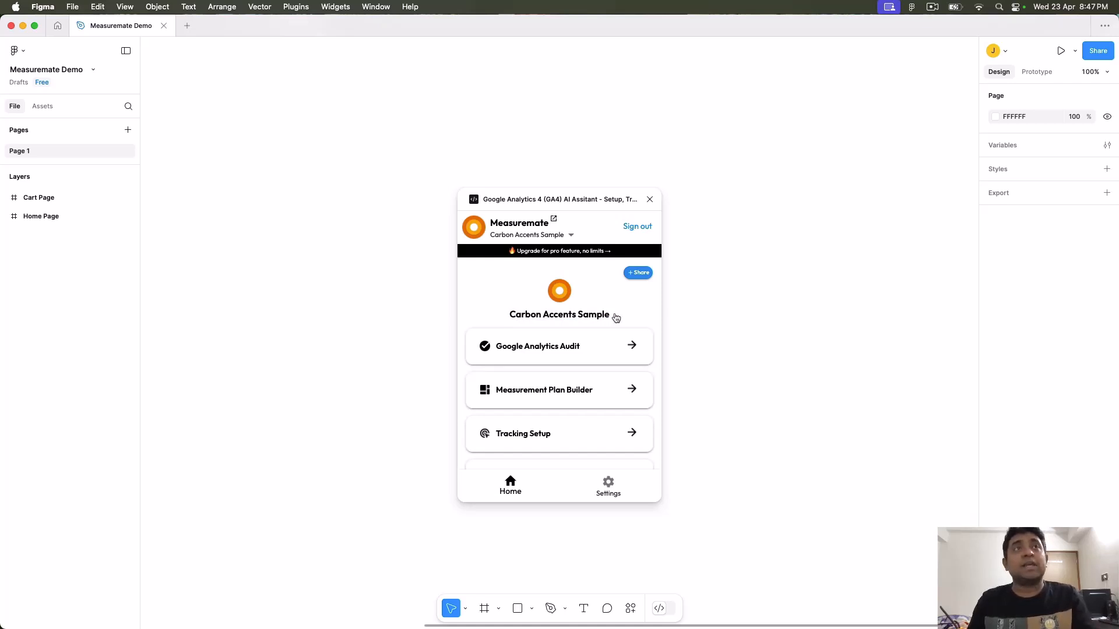
Step: Switch to Chrome and open the Google Slides file "Measuremate - API Scope - GA4 - Documentation" in a new tab, at its first slides
{"action": "key", "text": "super+Tab"}
{"action": "left_click", "coordinate": [340, 26]}
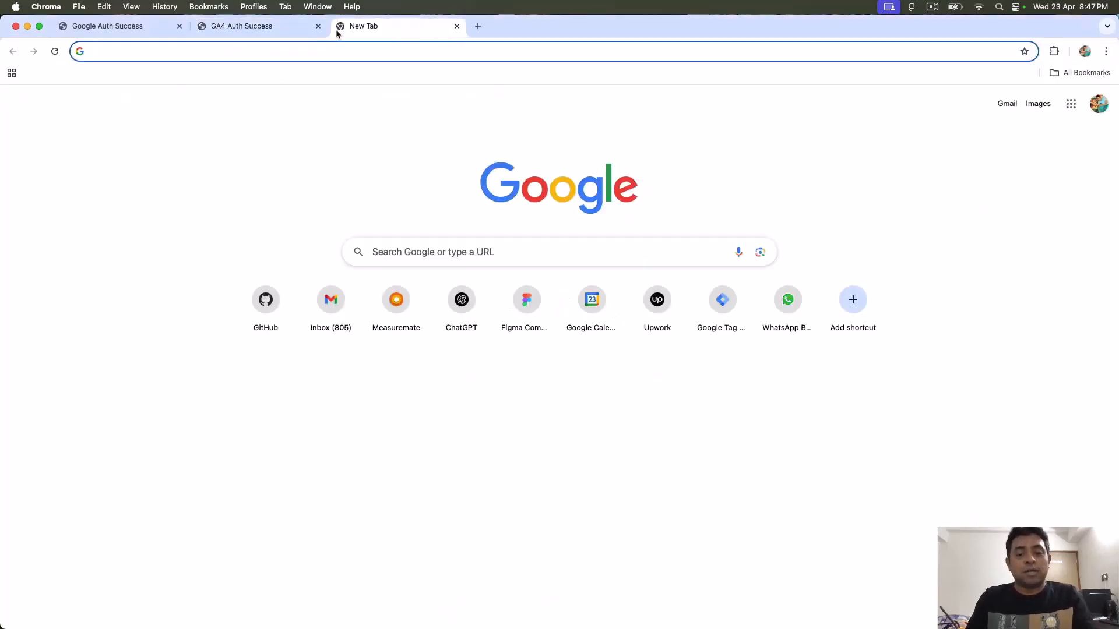
{"action": "type", "text": "Measuremate API"}
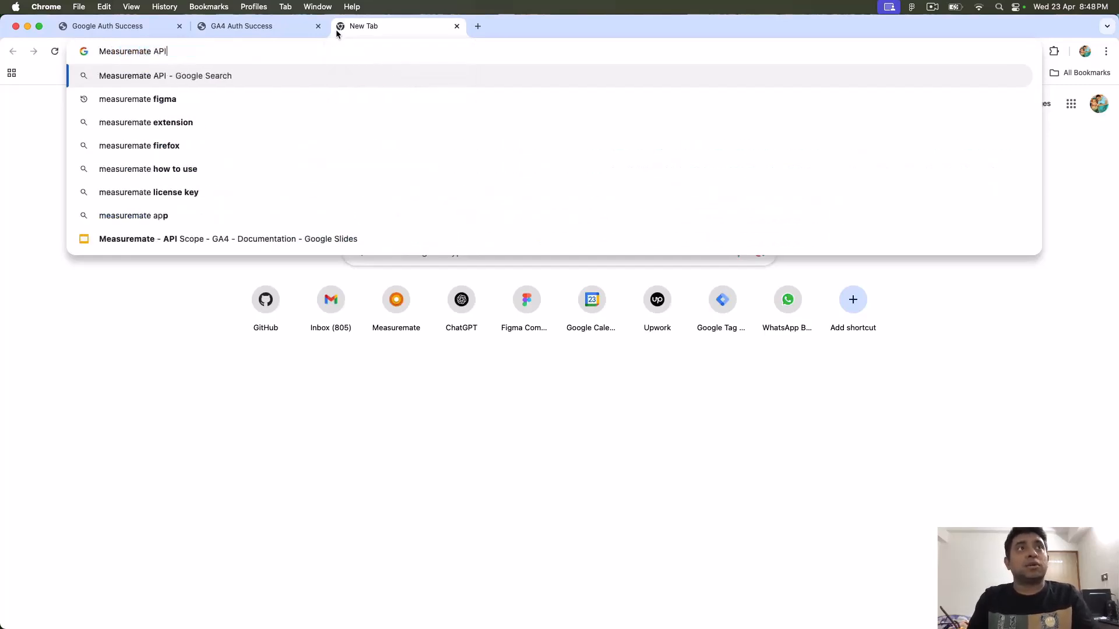
{"action": "key", "text": "Up"}
{"action": "key", "text": "Return"}
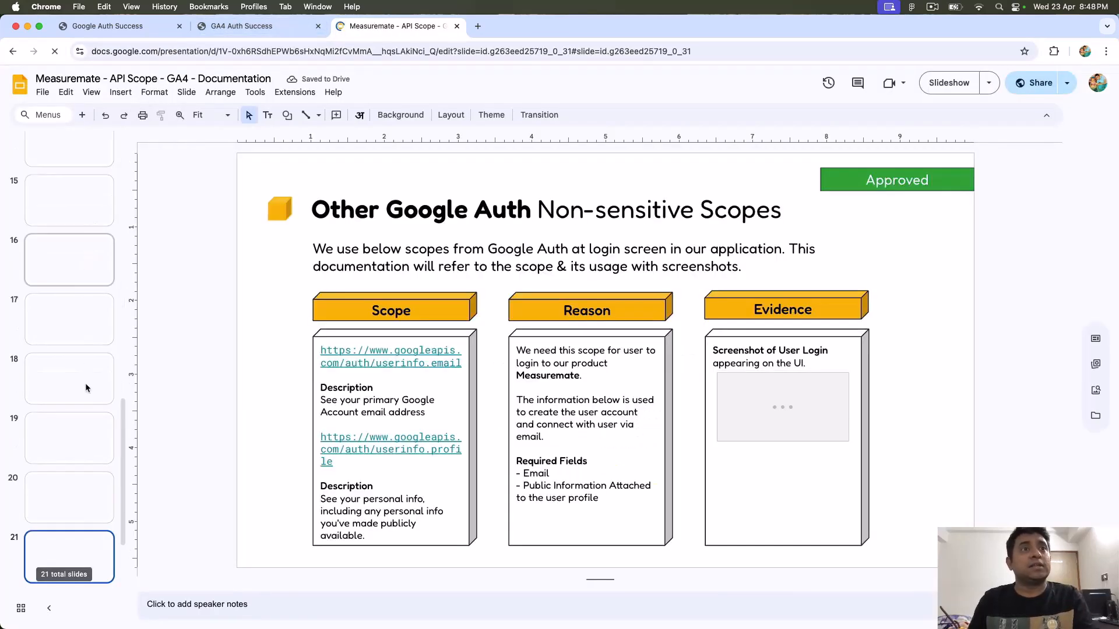
{"action": "scroll", "coordinate": [85, 354], "scroll_direction": "up", "scroll_amount": 10}
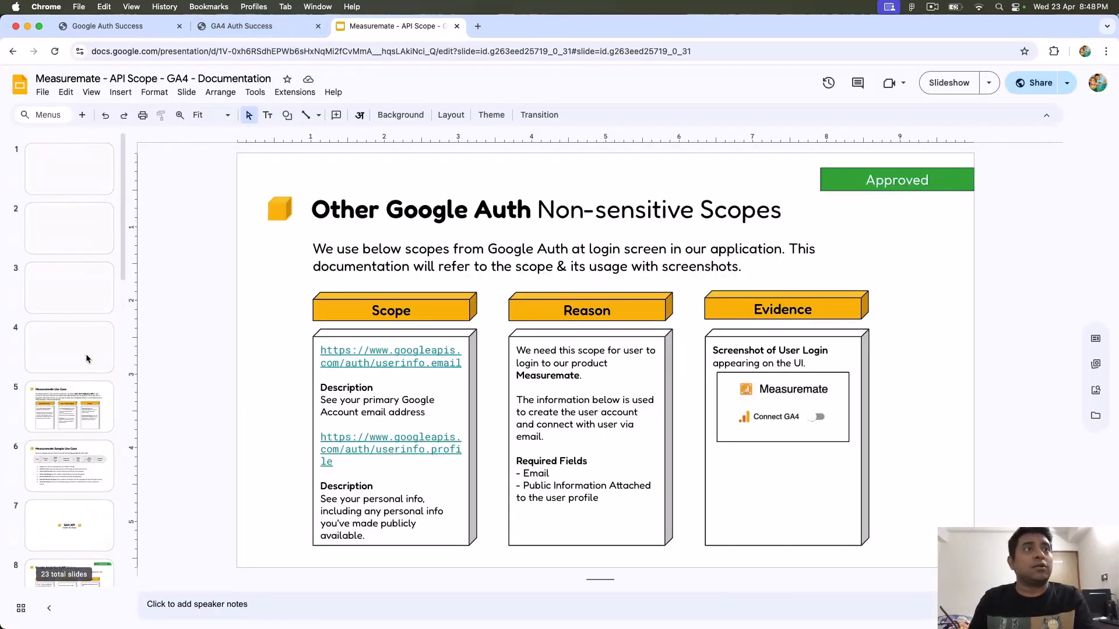
Step: Review the Google Analytics 4 API Scopes slides 8 to 10, comparing the approved scopes with the submitted analytics.edit scope
{"action": "left_click", "coordinate": [85, 345]}
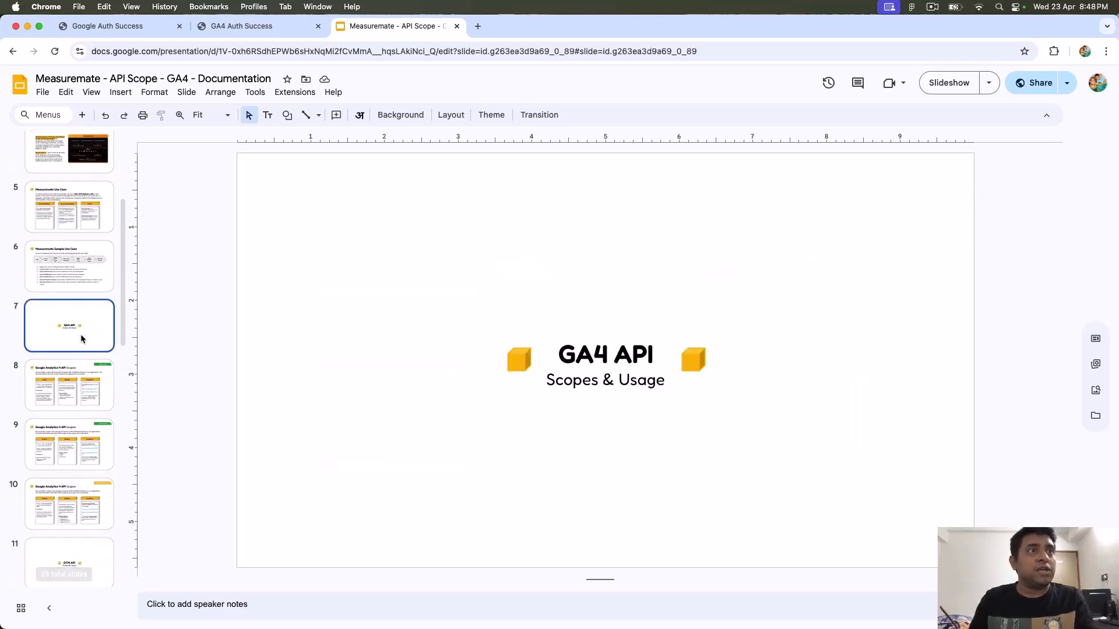
{"action": "left_click", "coordinate": [80, 382]}
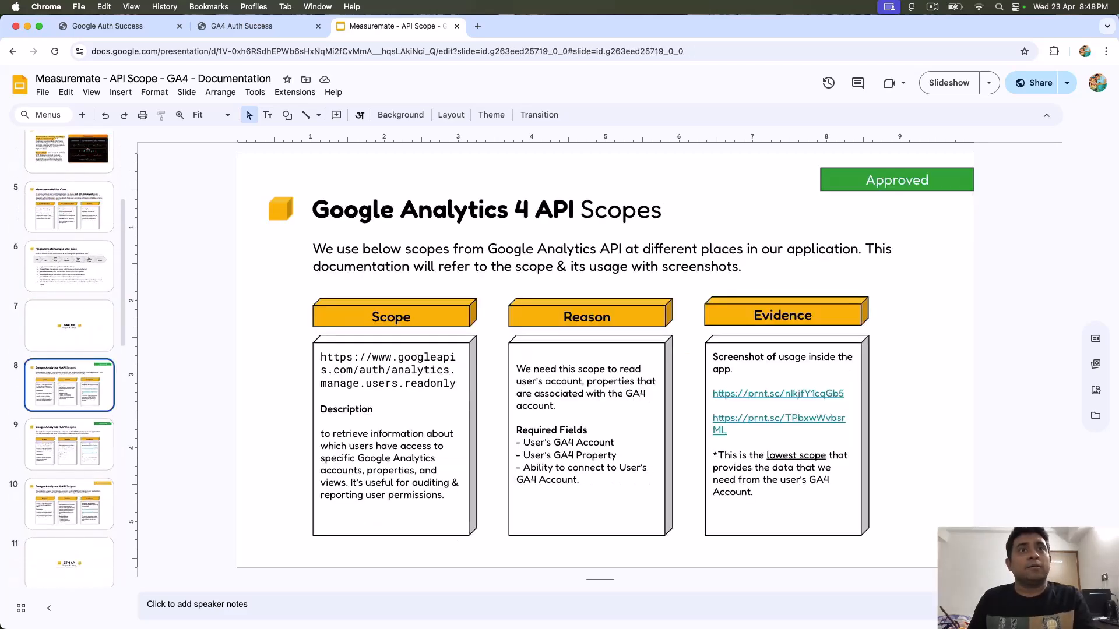
{"action": "key", "text": "Down"}
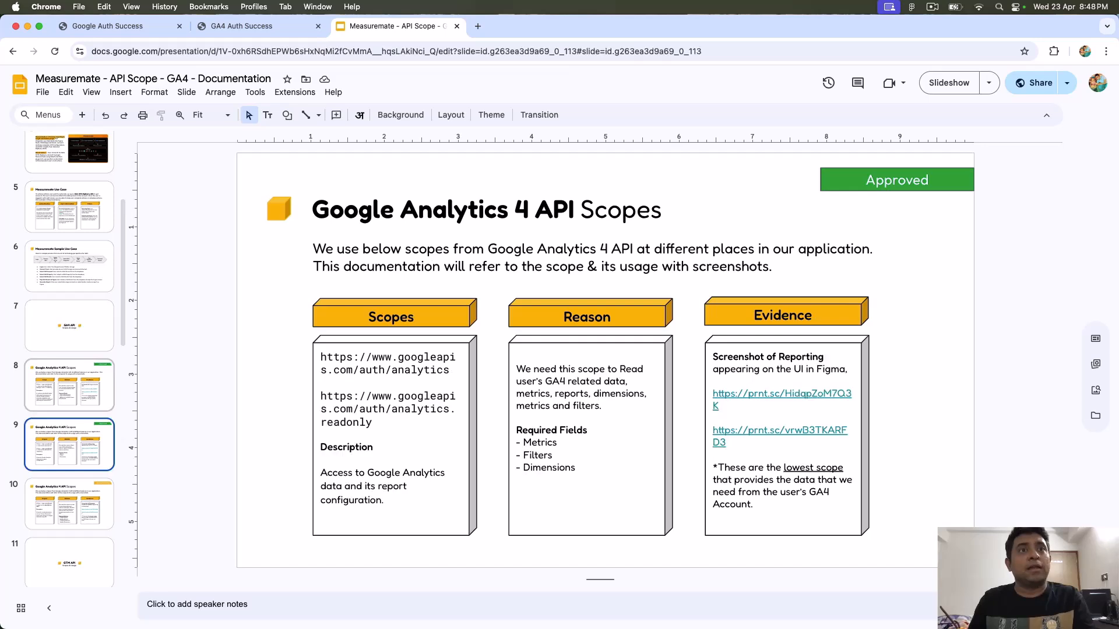
{"action": "key", "text": "Down"}
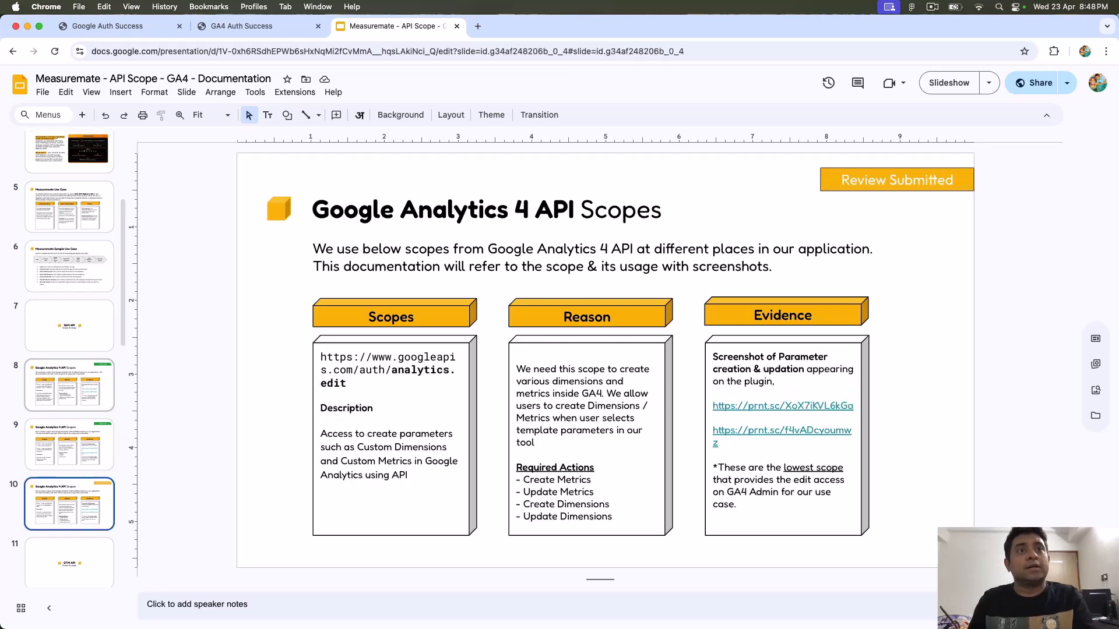
{"action": "key", "text": "Up"}
{"action": "key", "text": "Up"}
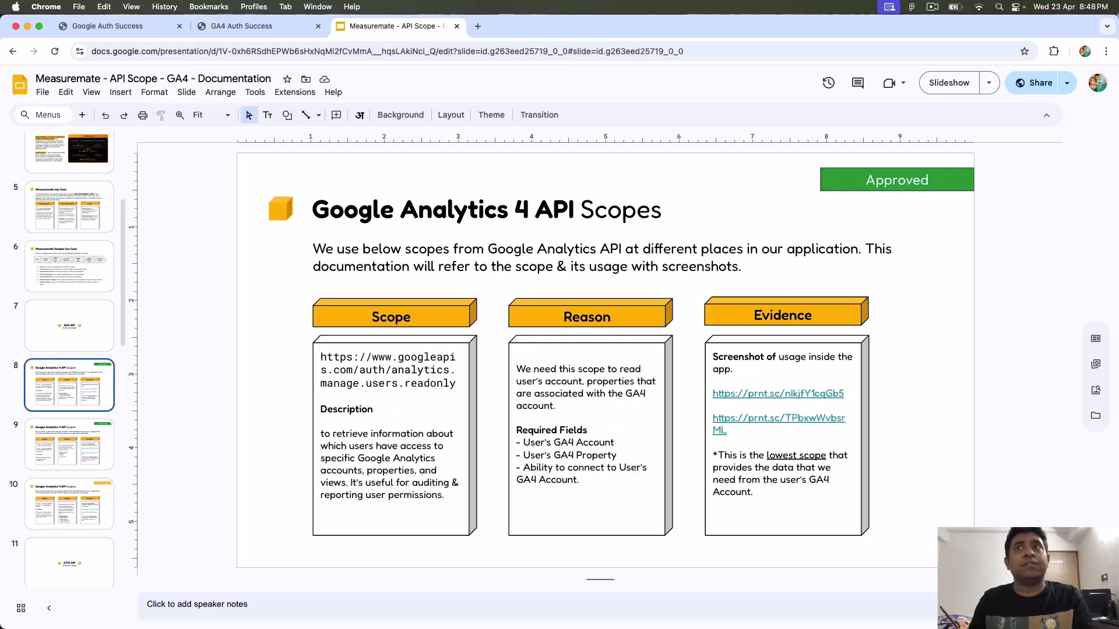
{"action": "key", "text": "Down"}
{"action": "key", "text": "Down"}
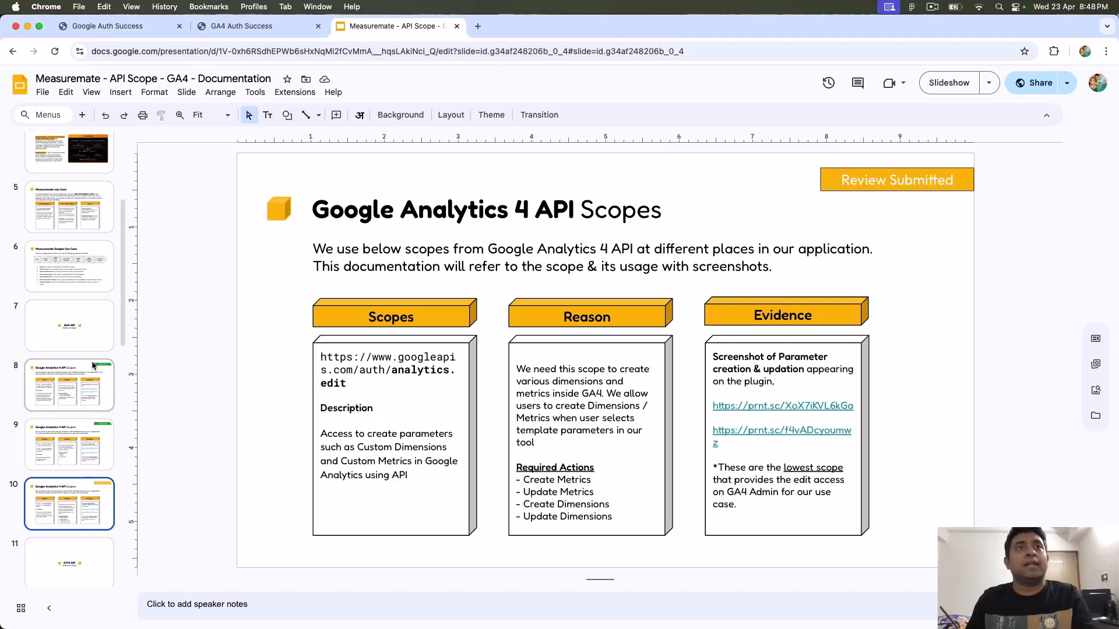
{"action": "left_click", "coordinate": [397, 371]}
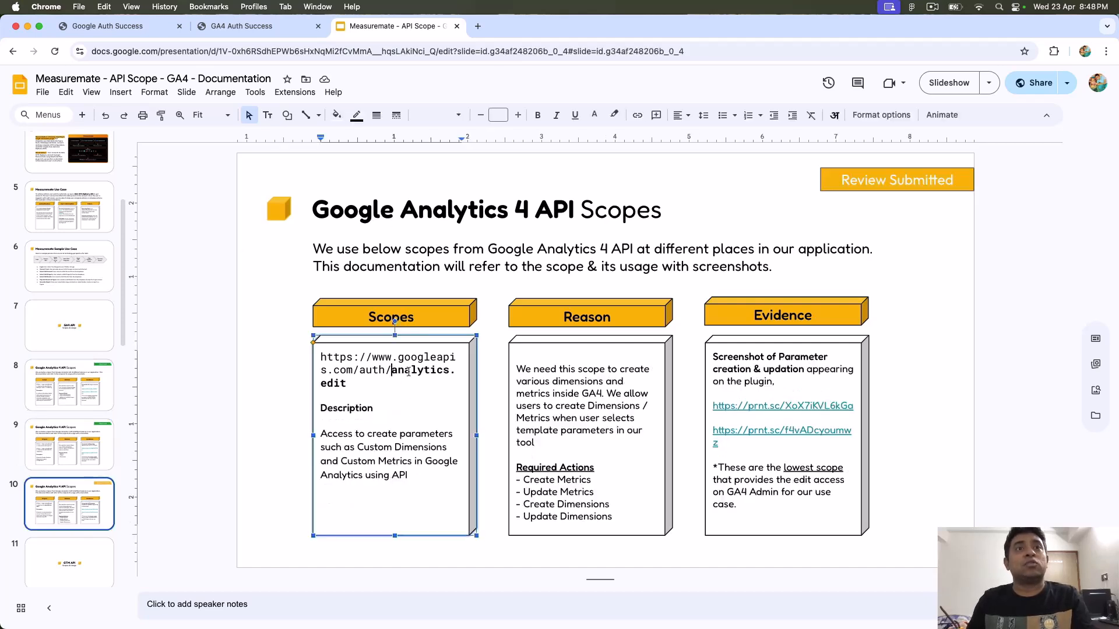
{"action": "double_click", "coordinate": [397, 371]}
{"action": "left_click", "coordinate": [413, 382]}
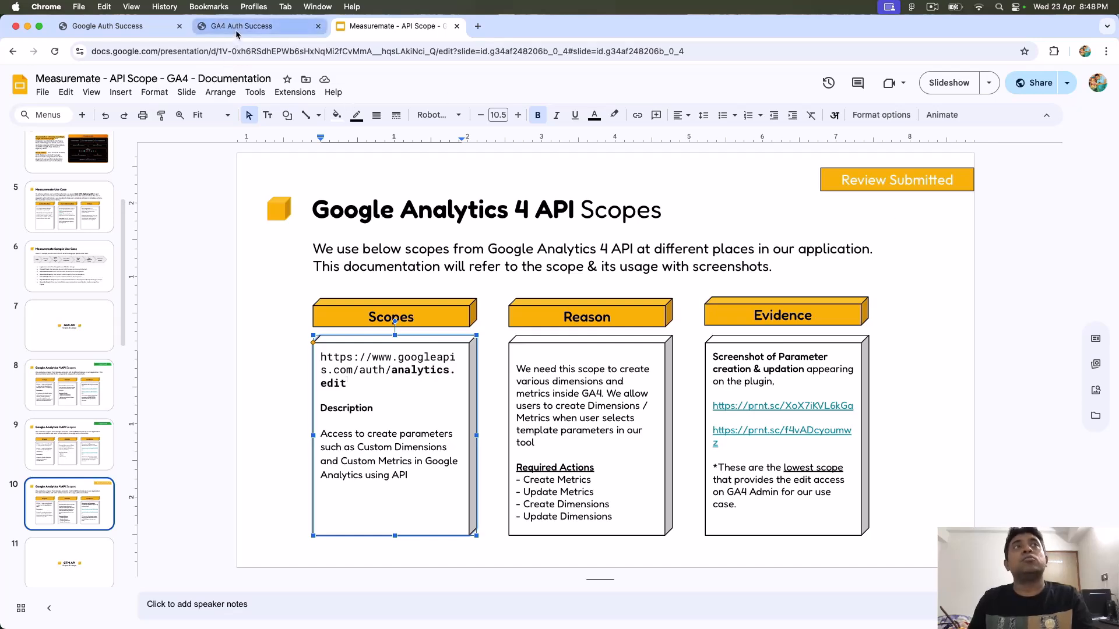
Step: Switch to Figma and start the Measurement Plan Builder for the Carbon Accents Sample project
{"action": "key", "text": "super+Tab"}
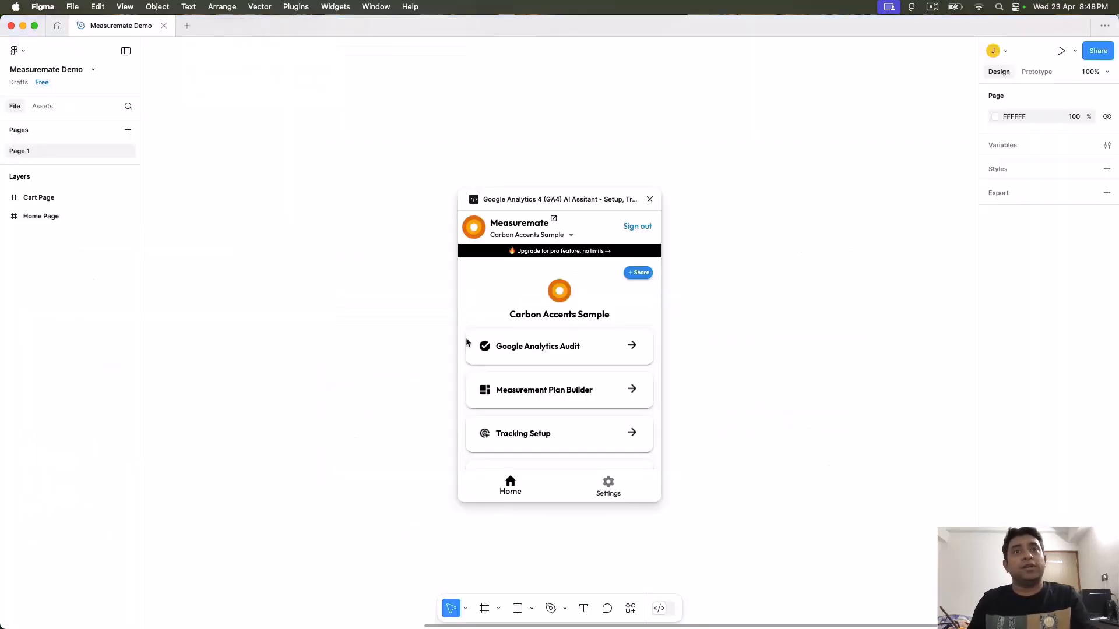
{"action": "left_click_drag", "start_coordinate": [498, 344], "coordinate": [588, 352]}
{"action": "left_click", "coordinate": [588, 352]}
{"action": "left_click_drag", "start_coordinate": [498, 390], "coordinate": [558, 395]}
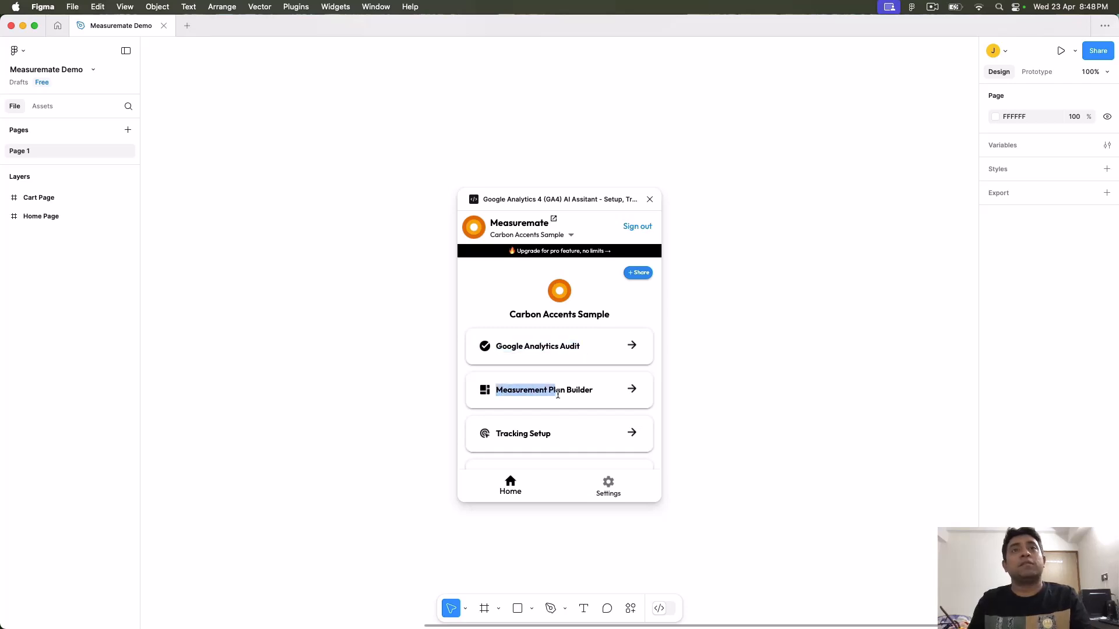
{"action": "left_click", "coordinate": [598, 399]}
{"action": "left_click", "coordinate": [634, 394]}
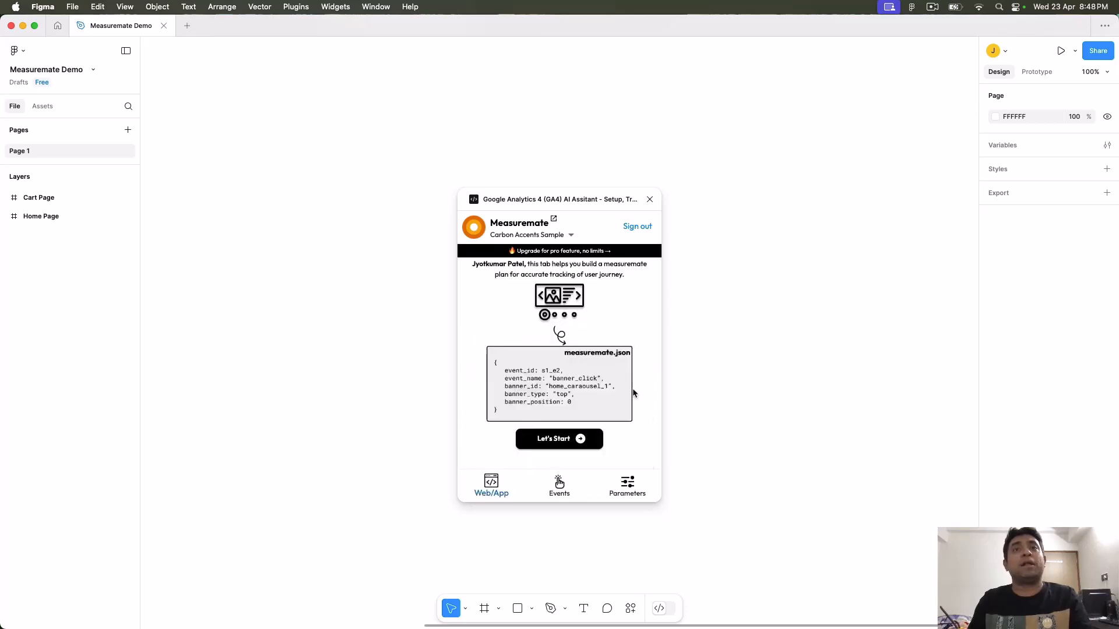
{"action": "left_click", "coordinate": [559, 440]}
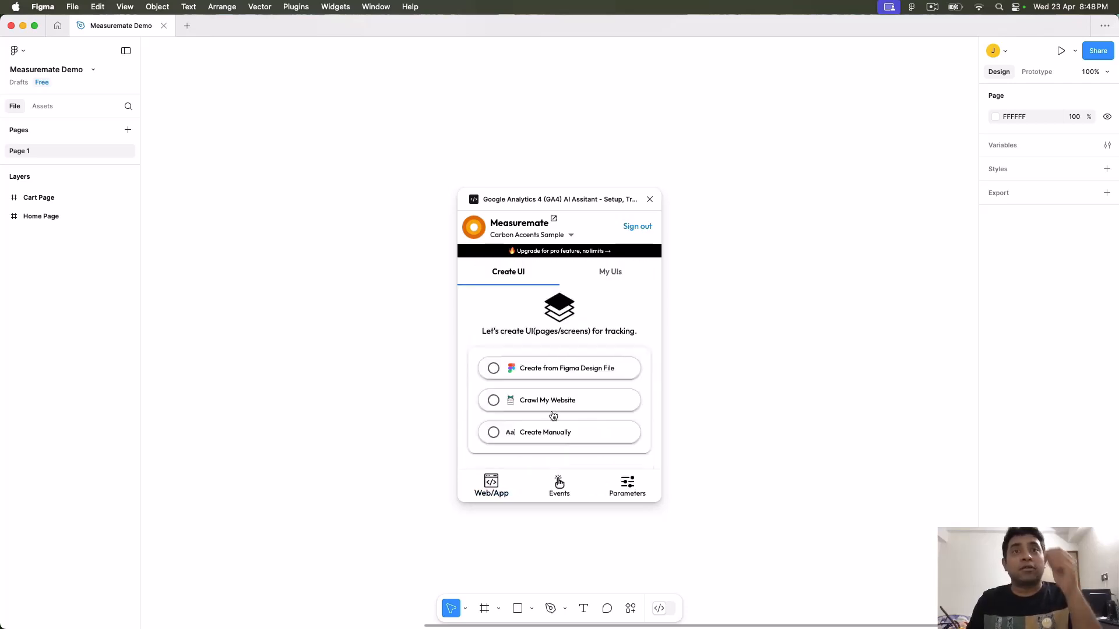
Step: Manually create and save a UI named Home Screen for the Web-HTML platform, without URLs or an uploaded file
{"action": "left_click", "coordinate": [605, 272]}
{"action": "left_click", "coordinate": [519, 273]}
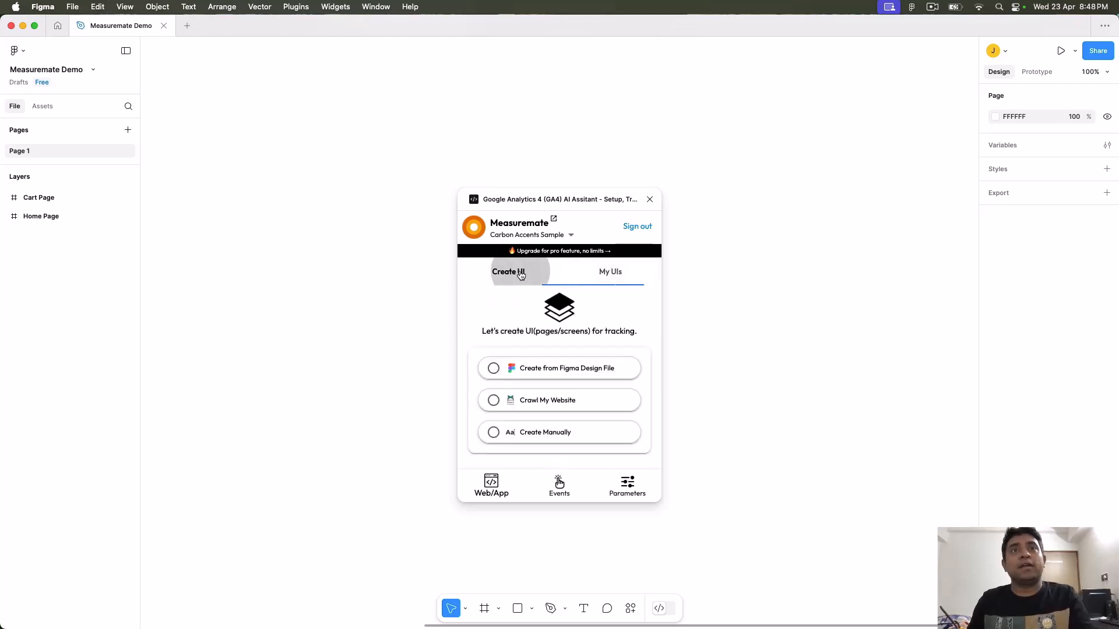
{"action": "left_click", "coordinate": [537, 433]}
{"action": "scroll", "coordinate": [530, 408], "scroll_direction": "down", "scroll_amount": 3}
{"action": "left_click", "coordinate": [523, 376]}
{"action": "left_click", "coordinate": [513, 407]}
{"action": "left_click", "coordinate": [530, 411]}
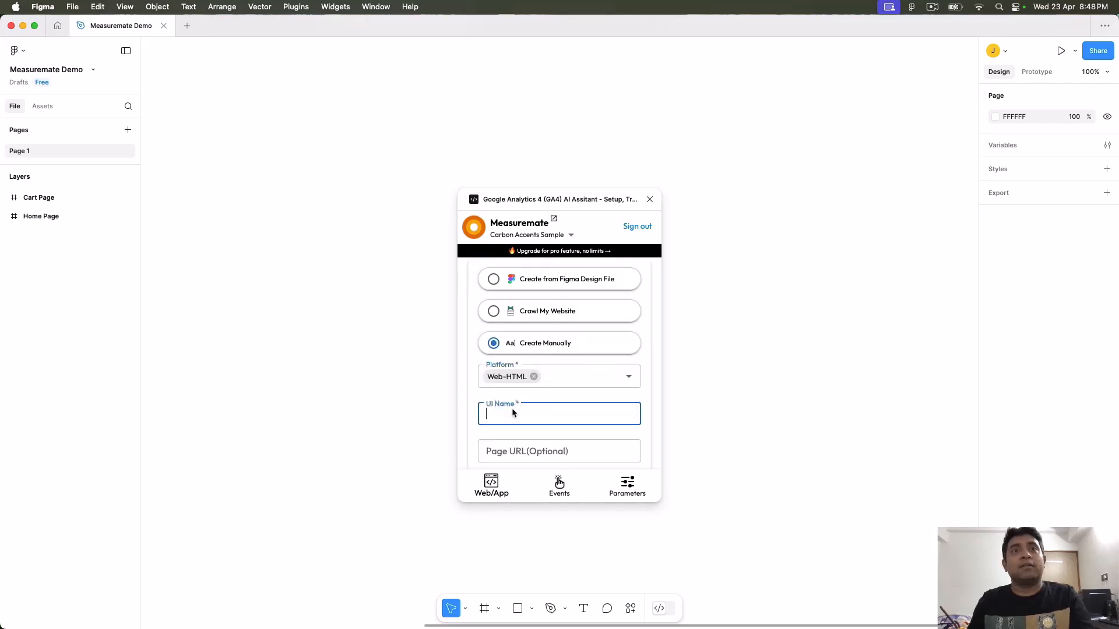
{"action": "type", "text": "Home Screen"}
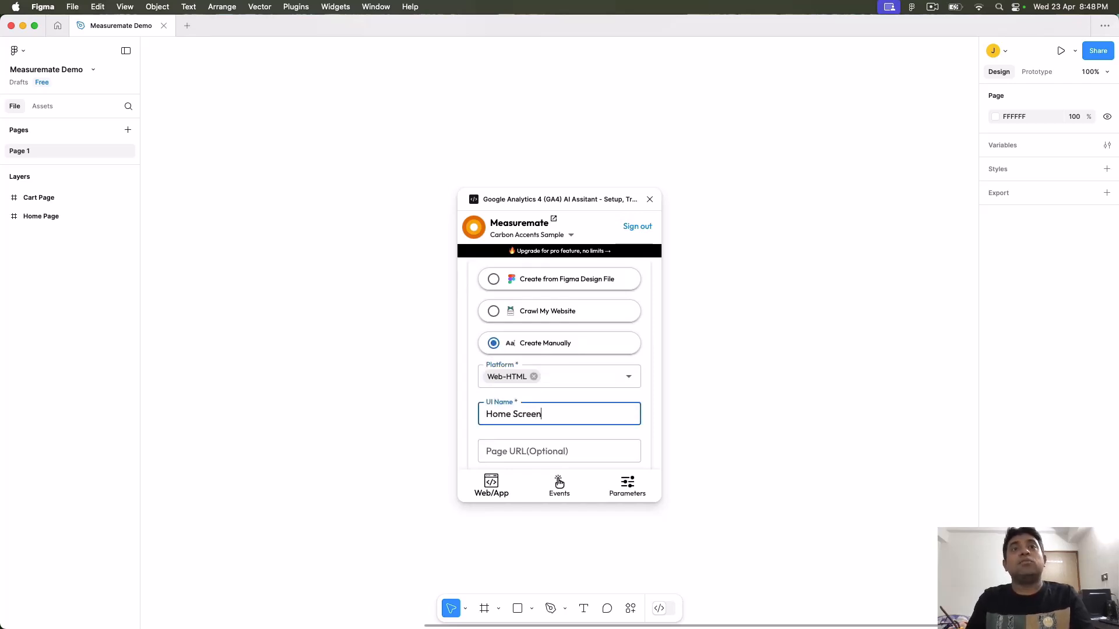
{"action": "scroll", "coordinate": [550, 420], "scroll_direction": "down", "scroll_amount": 3}
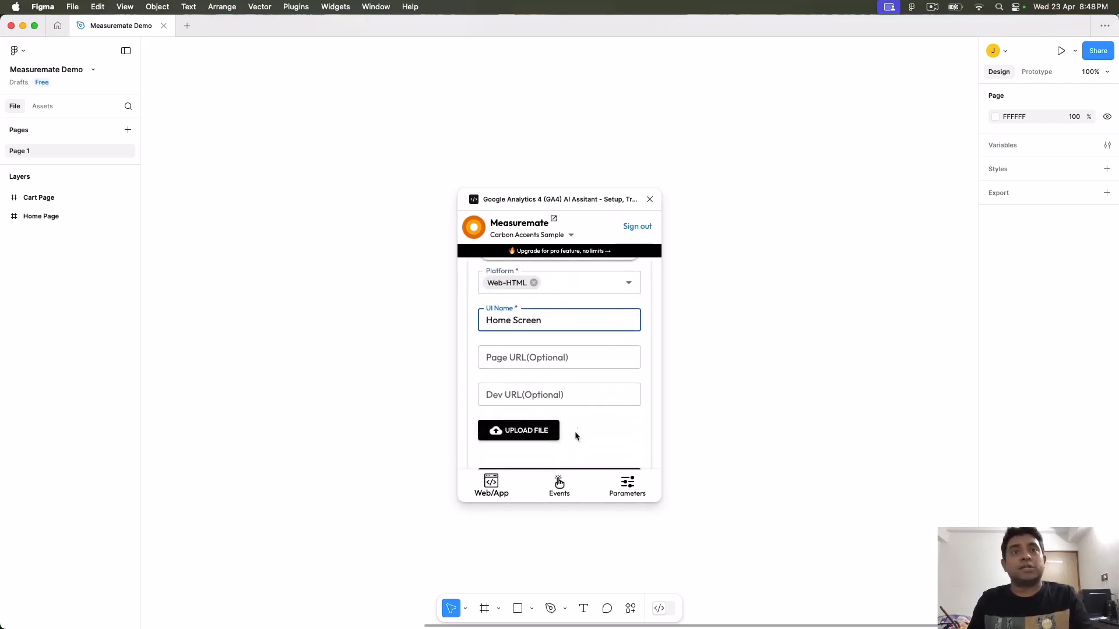
{"action": "left_click", "coordinate": [572, 438]}
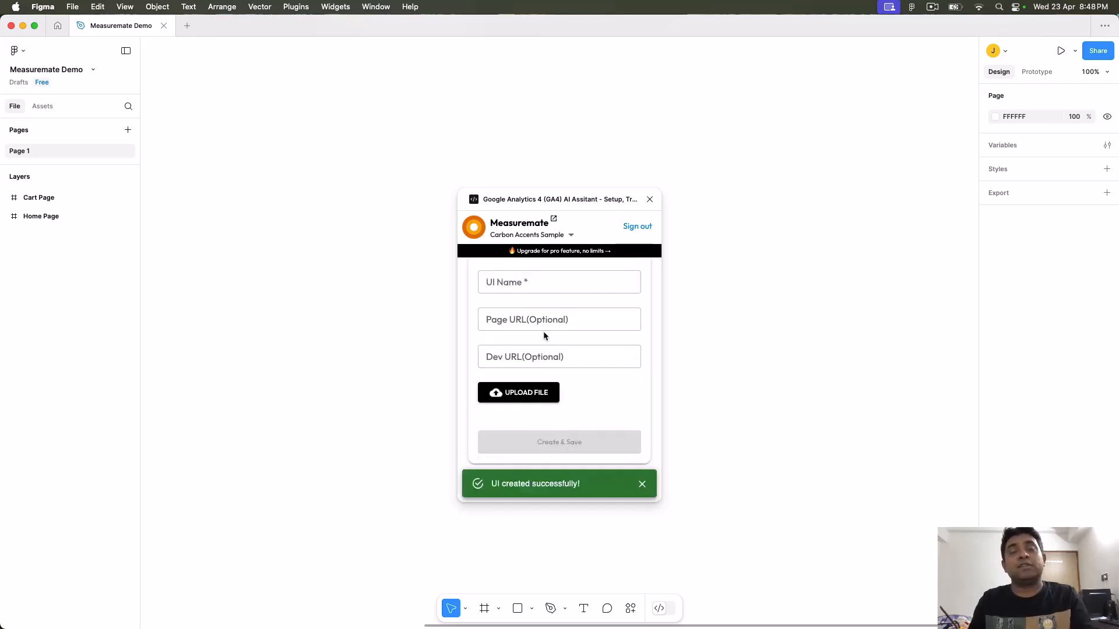
{"action": "left_click", "coordinate": [642, 484]}
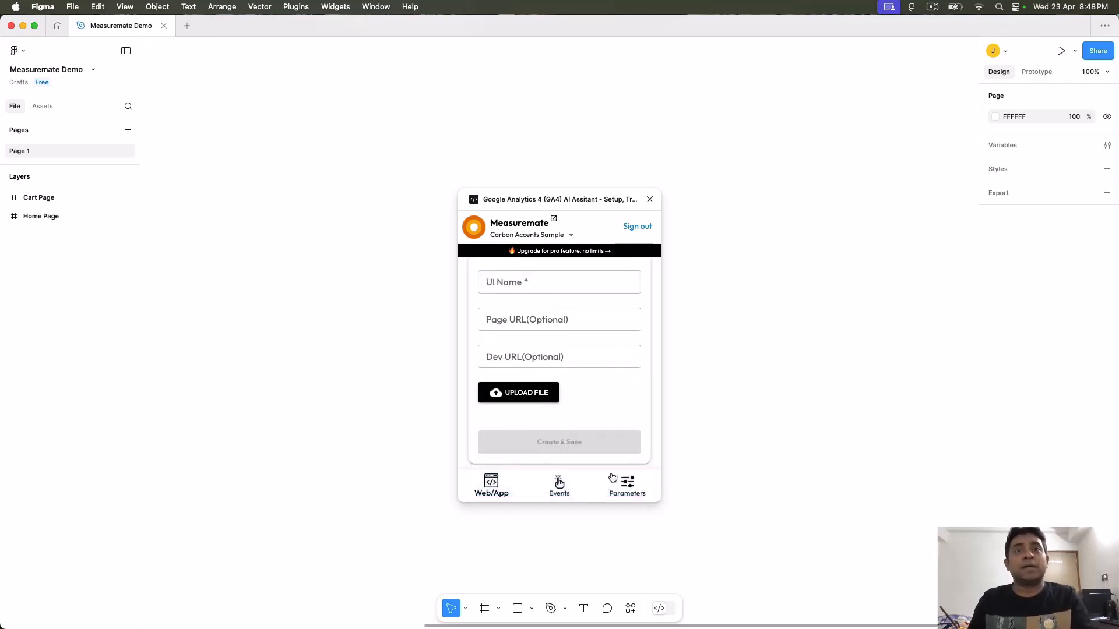
Step: Go to the plan's events and select the Home Screen UI to view its event creation options
{"action": "left_click", "coordinate": [560, 487]}
{"action": "left_click", "coordinate": [547, 355]}
{"action": "left_click", "coordinate": [550, 383]}
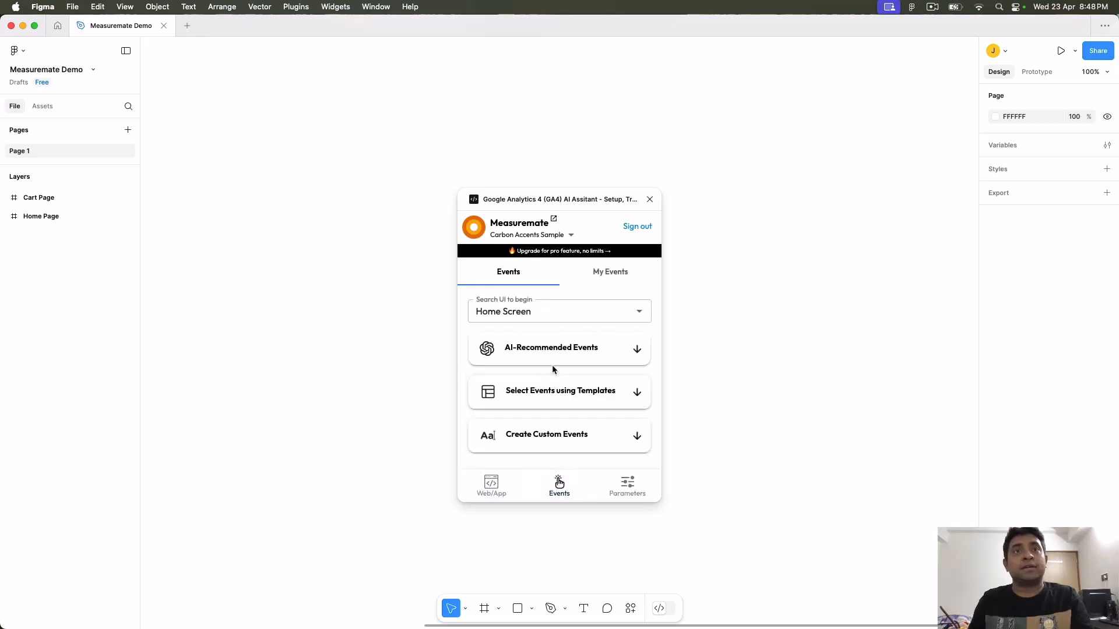
{"action": "left_click_drag", "start_coordinate": [507, 348], "coordinate": [597, 351]}
{"action": "left_click", "coordinate": [596, 352]}
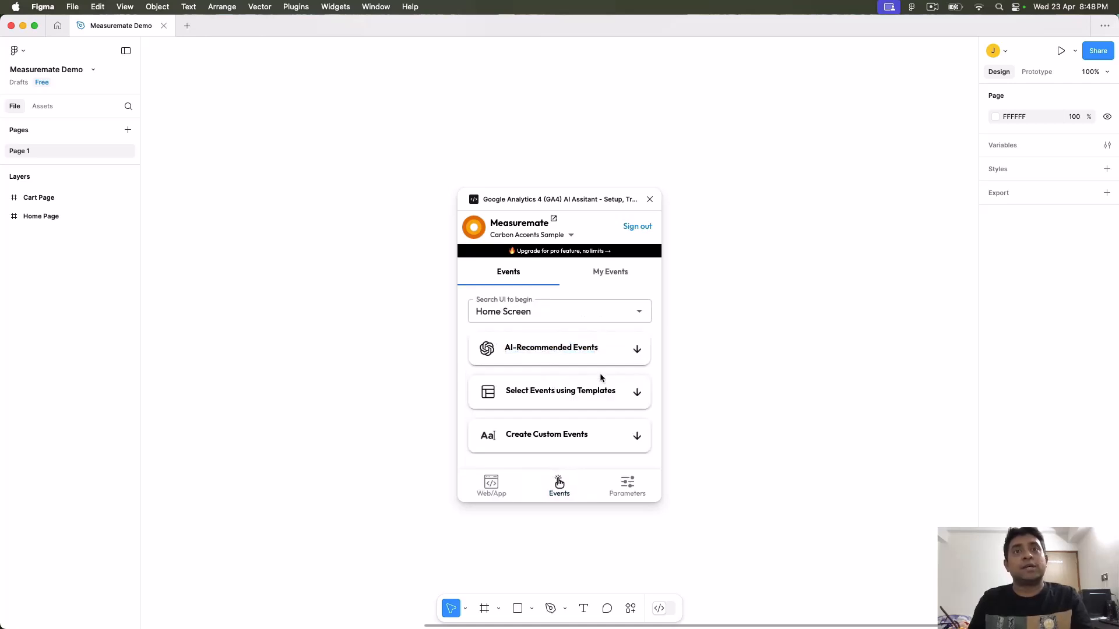
Step: Go to the plan's parameters and expand the form for creating custom parameters
{"action": "left_click", "coordinate": [628, 487]}
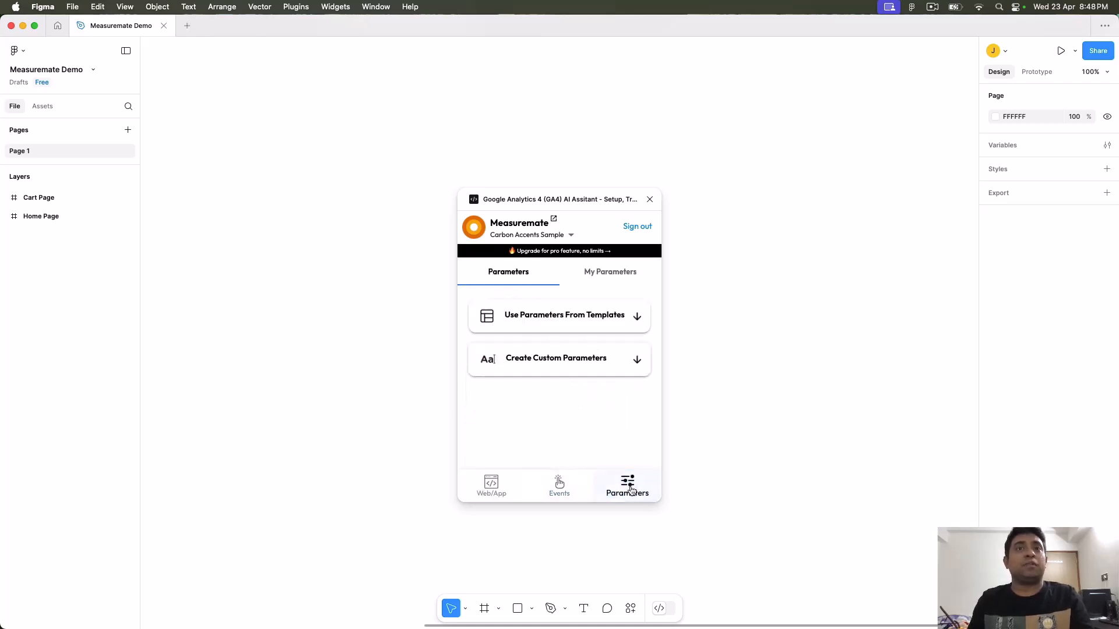
{"action": "left_click", "coordinate": [637, 360]}
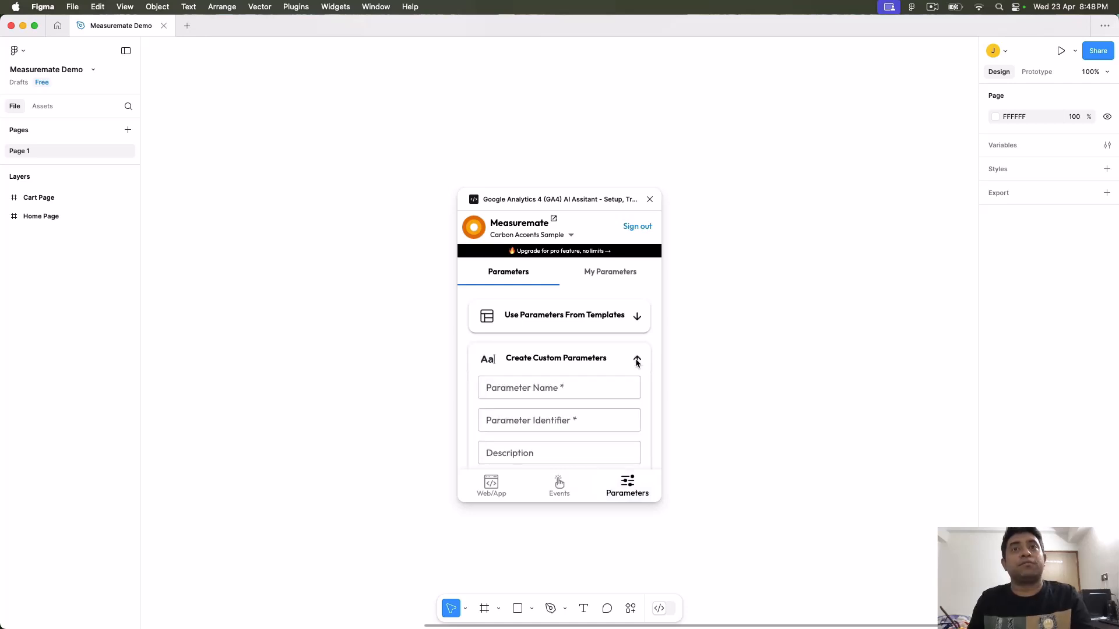
{"action": "left_click", "coordinate": [520, 392]}
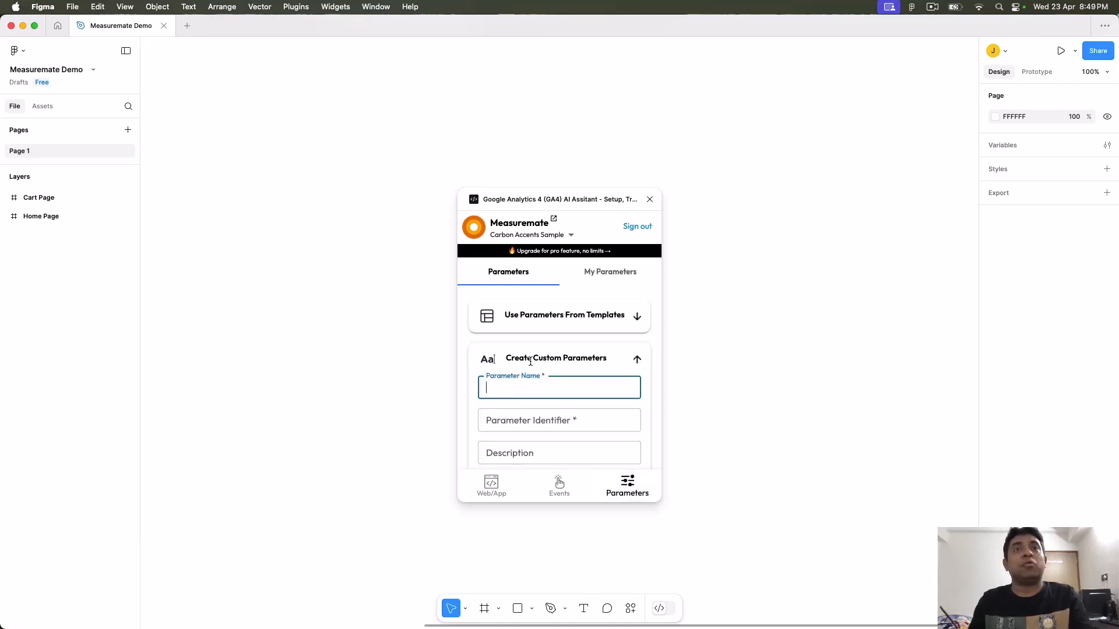
{"action": "left_click_drag", "start_coordinate": [508, 358], "coordinate": [610, 362]}
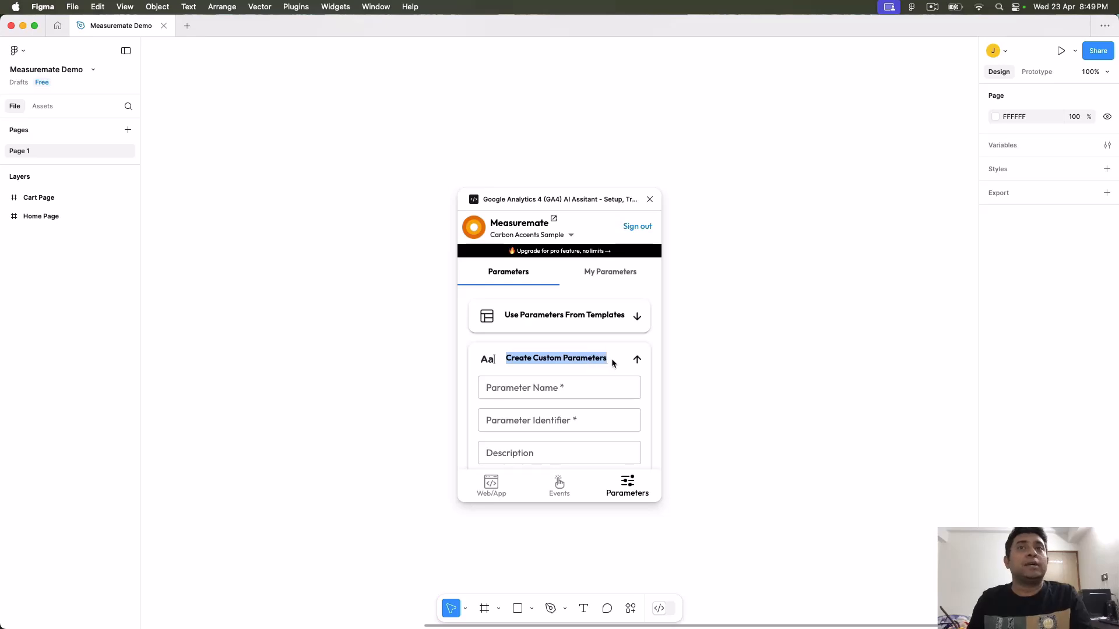
{"action": "left_click", "coordinate": [612, 363]}
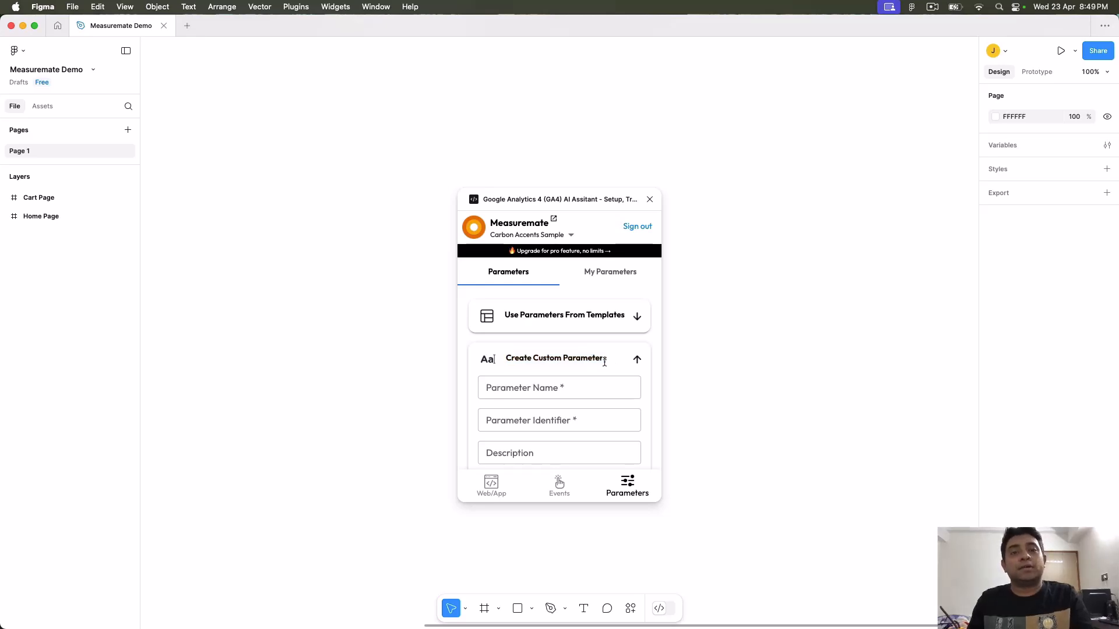
Step: Switch to Chrome, open Google Analytics in a new tab and view the Carbon Accents - GA4 property's custom definitions
{"action": "key", "text": "super+Tab"}
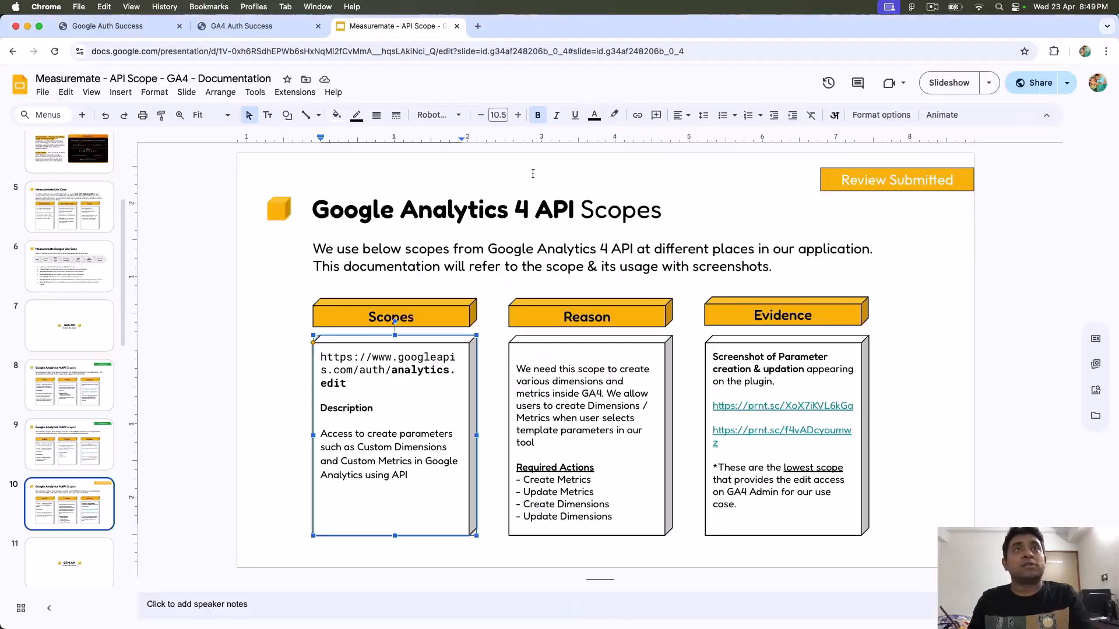
{"action": "left_click", "coordinate": [478, 26]}
{"action": "type", "text": "anal"}
{"action": "key", "text": "Return"}
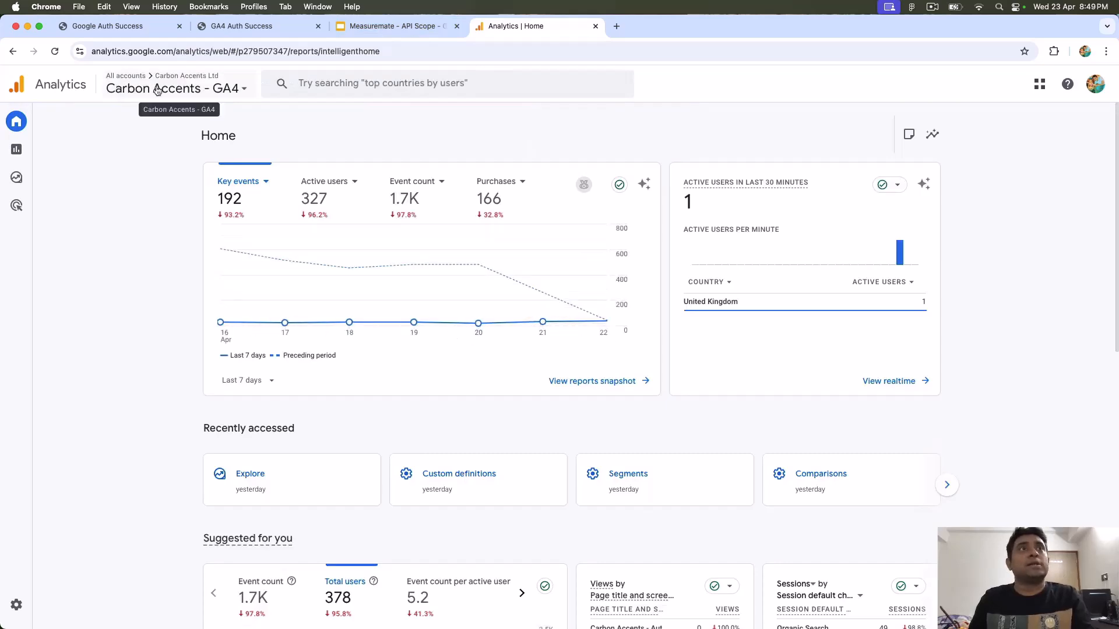
{"action": "mouse_move", "coordinate": [35, 382]}
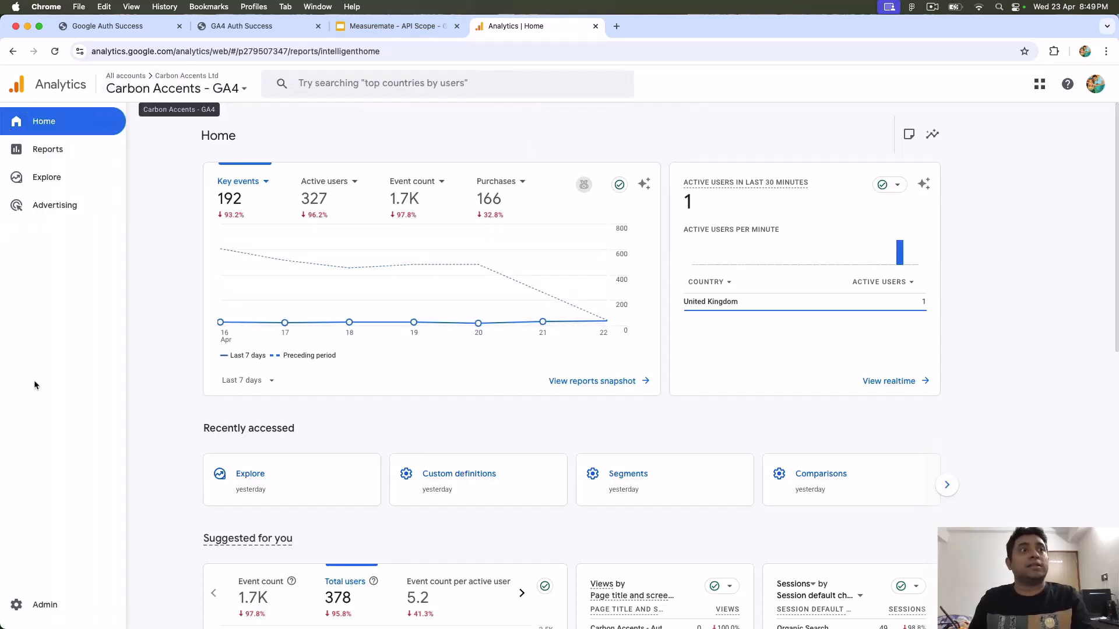
{"action": "left_click", "coordinate": [54, 600]}
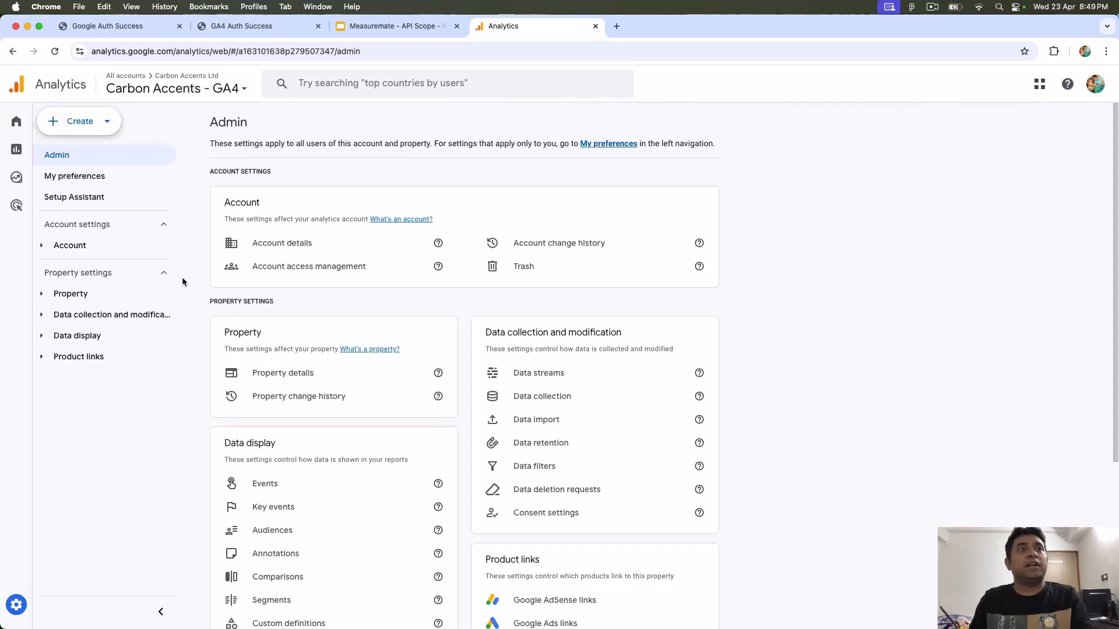
{"action": "left_click", "coordinate": [103, 338]}
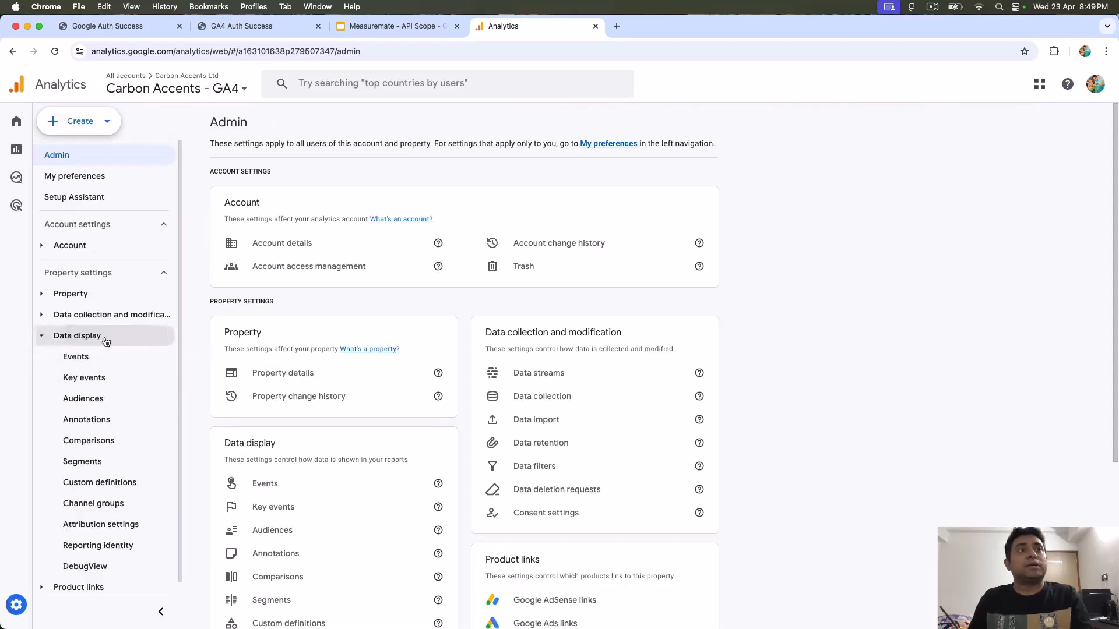
{"action": "left_click", "coordinate": [112, 482]}
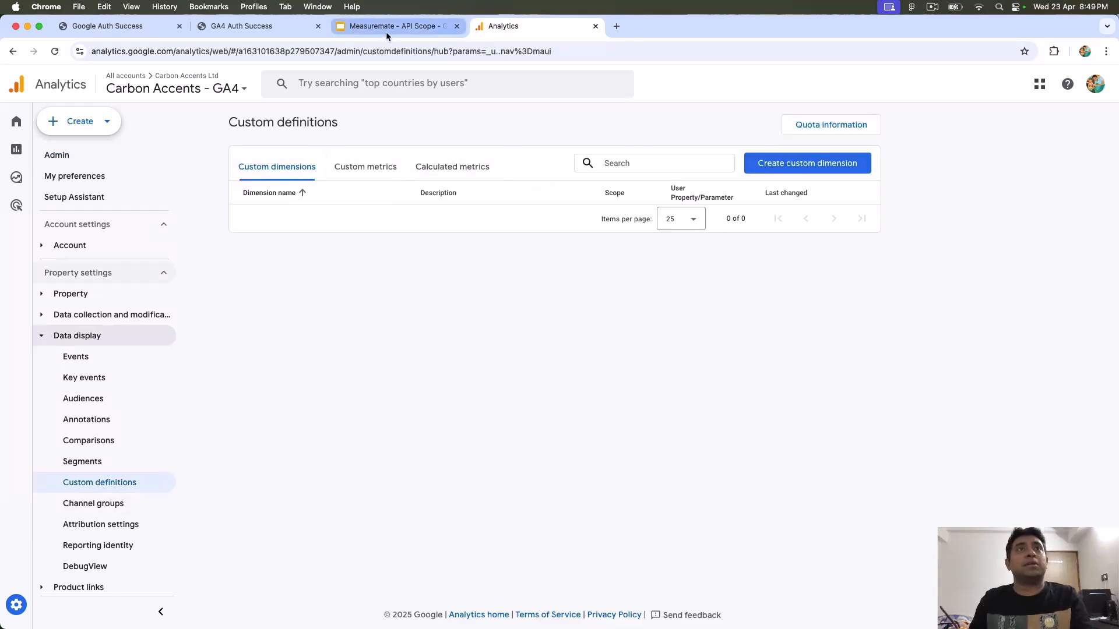
Step: Switch to Figma and enter Car Brand as the custom parameter's name and car_brand as its identifier
{"action": "key", "text": "super+Tab"}
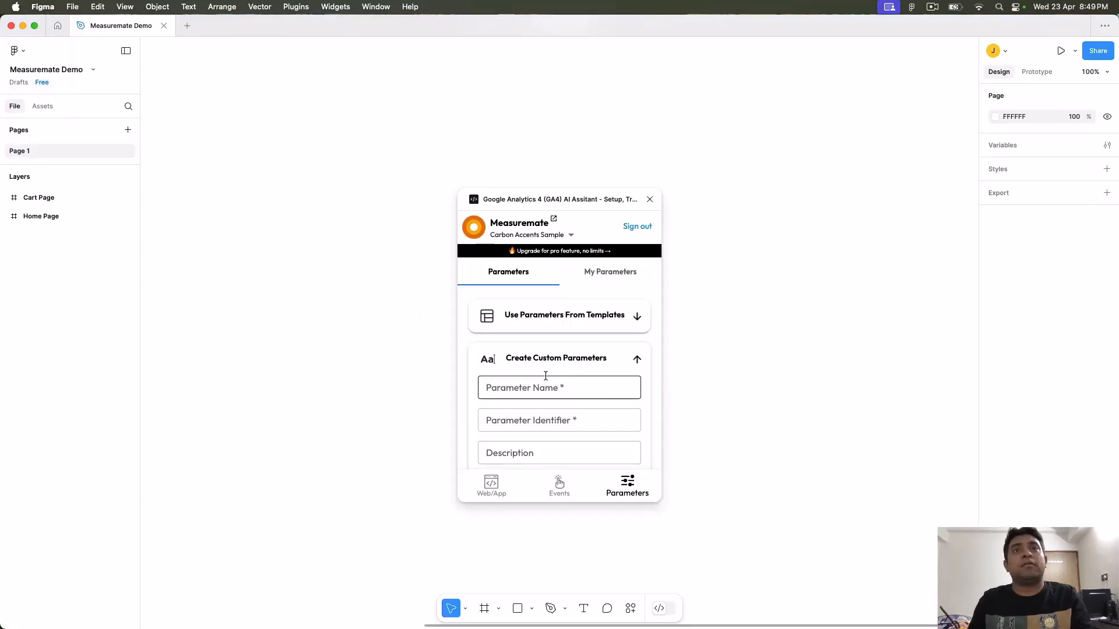
{"action": "left_click_drag", "start_coordinate": [505, 359], "coordinate": [600, 359]}
{"action": "left_click", "coordinate": [548, 390]}
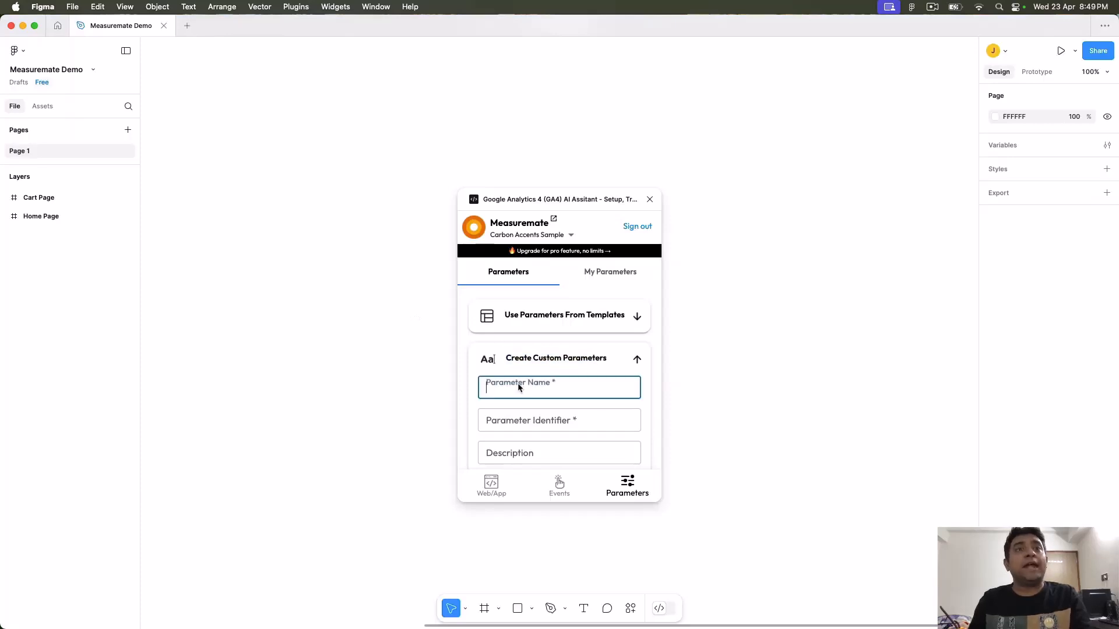
{"action": "type", "text": "car_brand"}
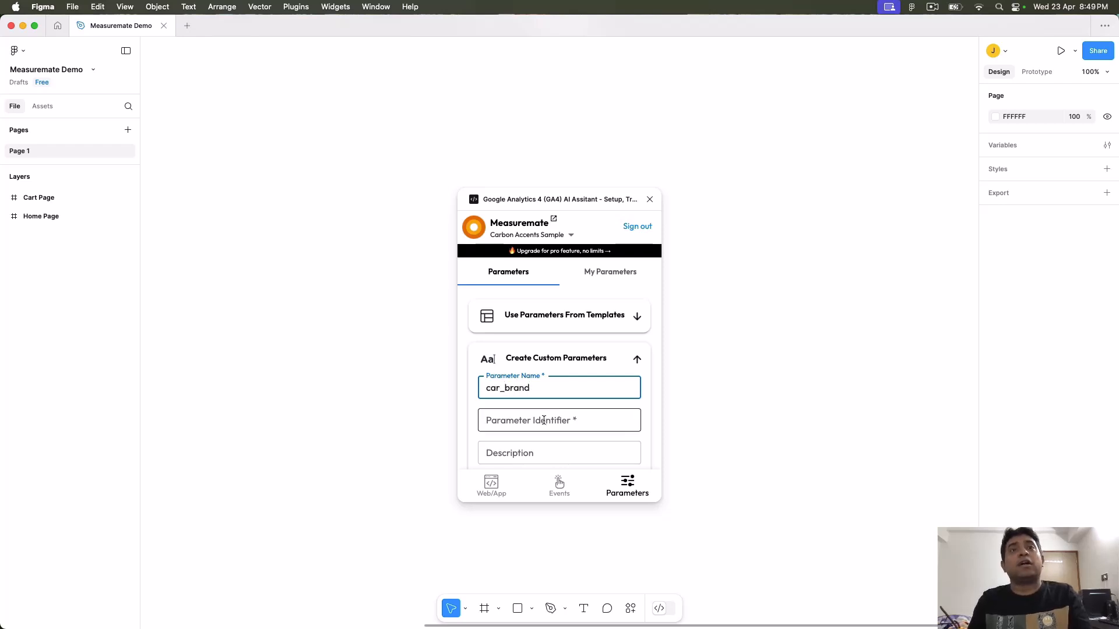
{"action": "left_click", "coordinate": [544, 420]}
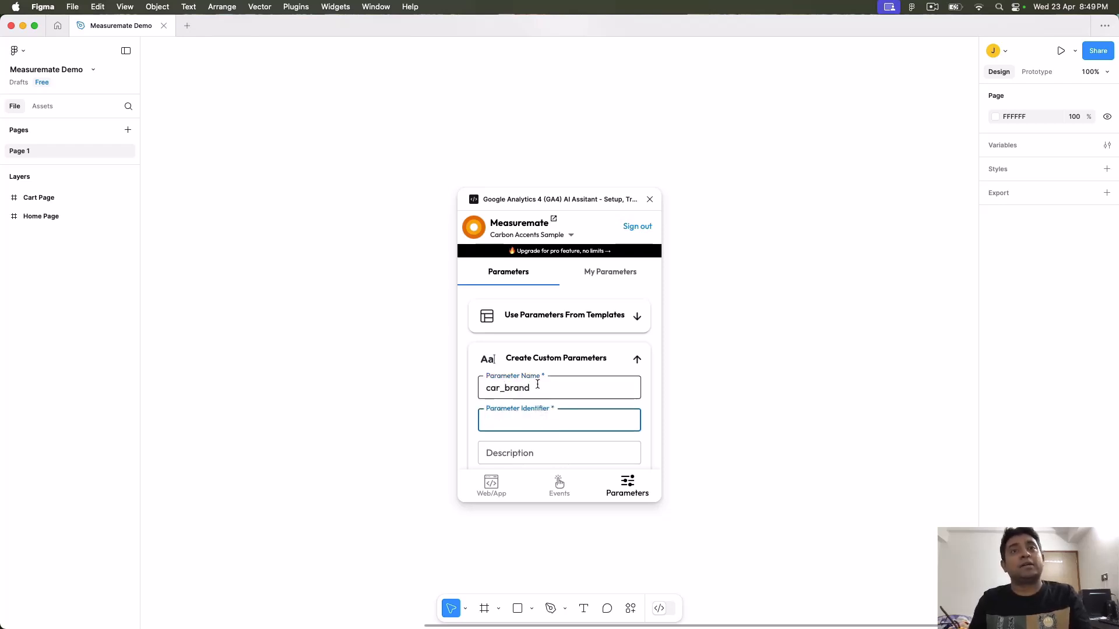
{"action": "left_click_drag", "start_coordinate": [536, 387], "coordinate": [460, 387]}
{"action": "key", "text": "super+c"}
{"action": "key", "text": "Tab"}
{"action": "key", "text": "super+v"}
{"action": "type", "text": "Car"}
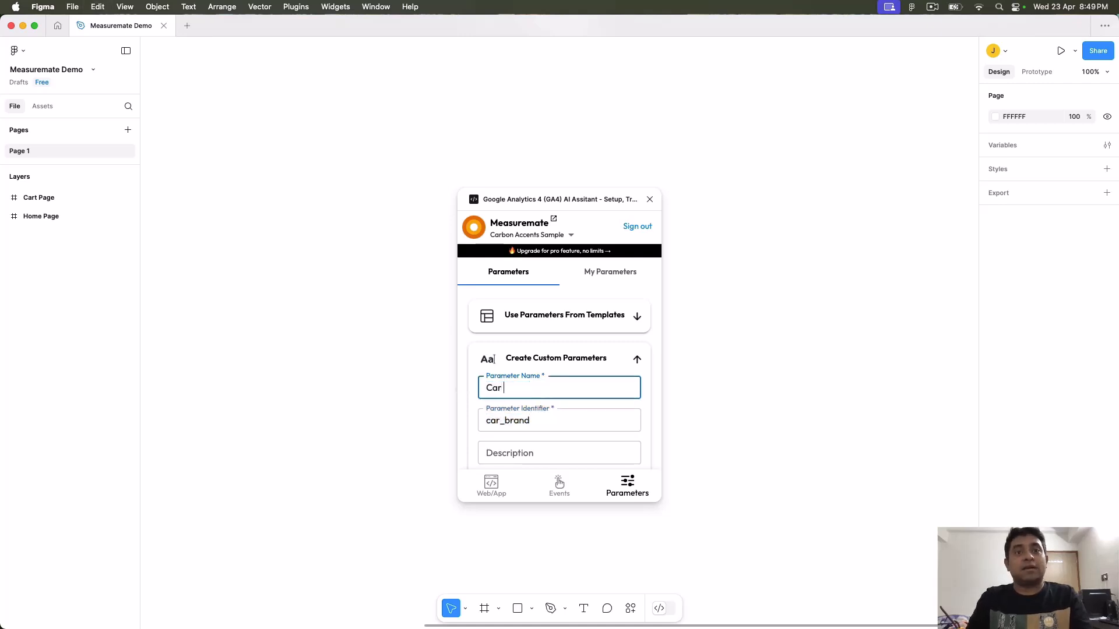
Step: Enter "Brand of the car." as the custom parameter's description
{"action": "scroll", "coordinate": [466, 415], "scroll_direction": "down", "scroll_amount": 3}
{"action": "left_click", "coordinate": [548, 361]}
{"action": "type", "text": "Brand"}
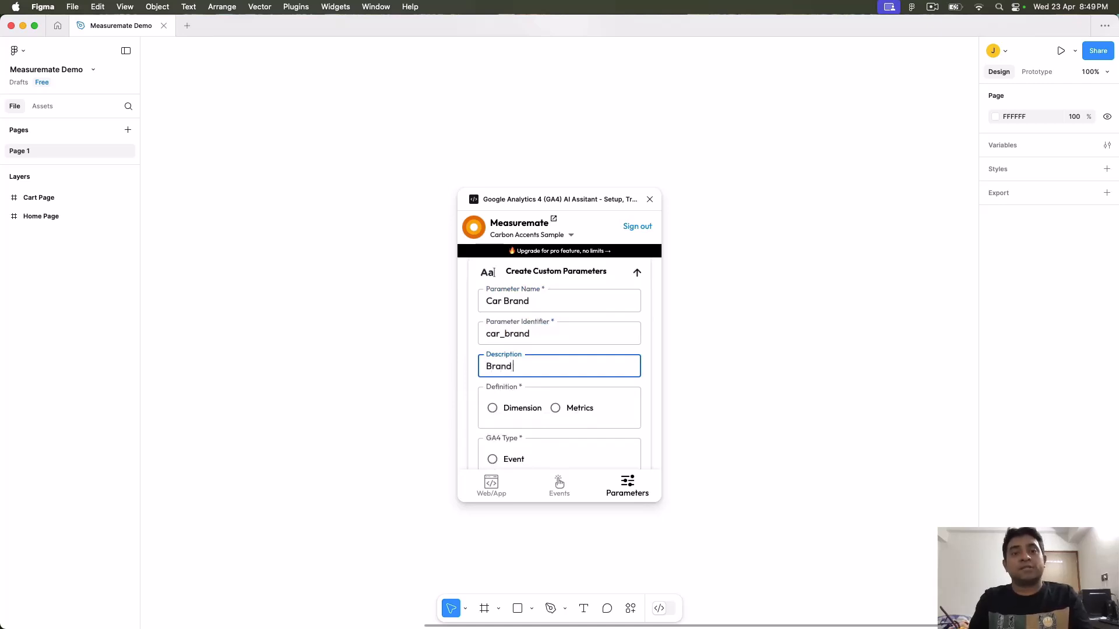
{"action": "type", "text": " of the car"}
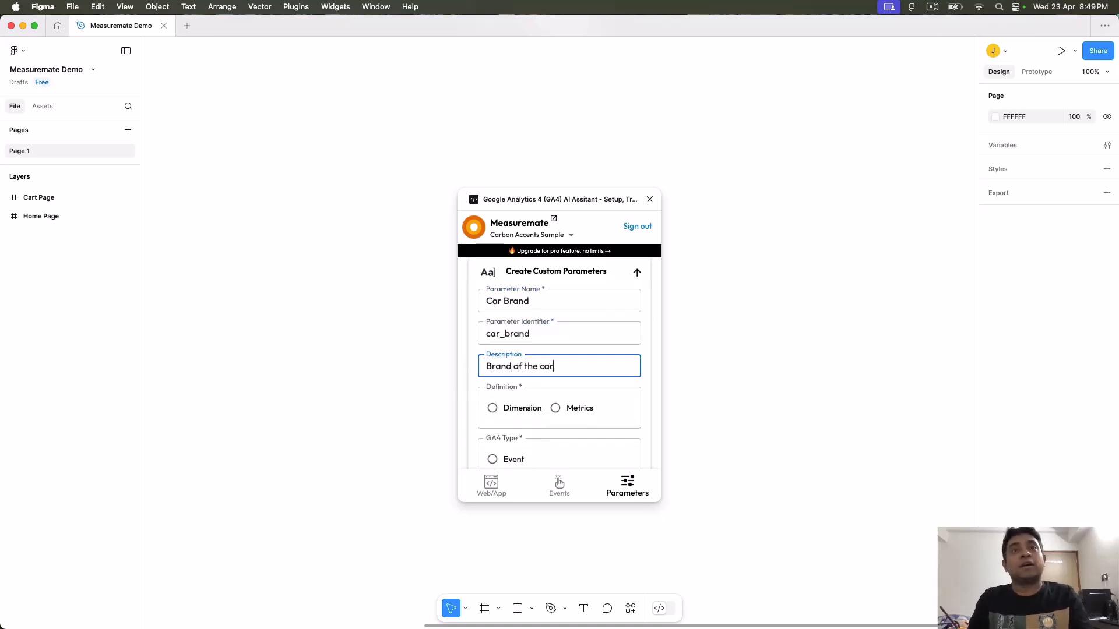
Step: Define the parameter as a Dimension with GA4 type Event and category Custom
{"action": "left_click", "coordinate": [493, 408]}
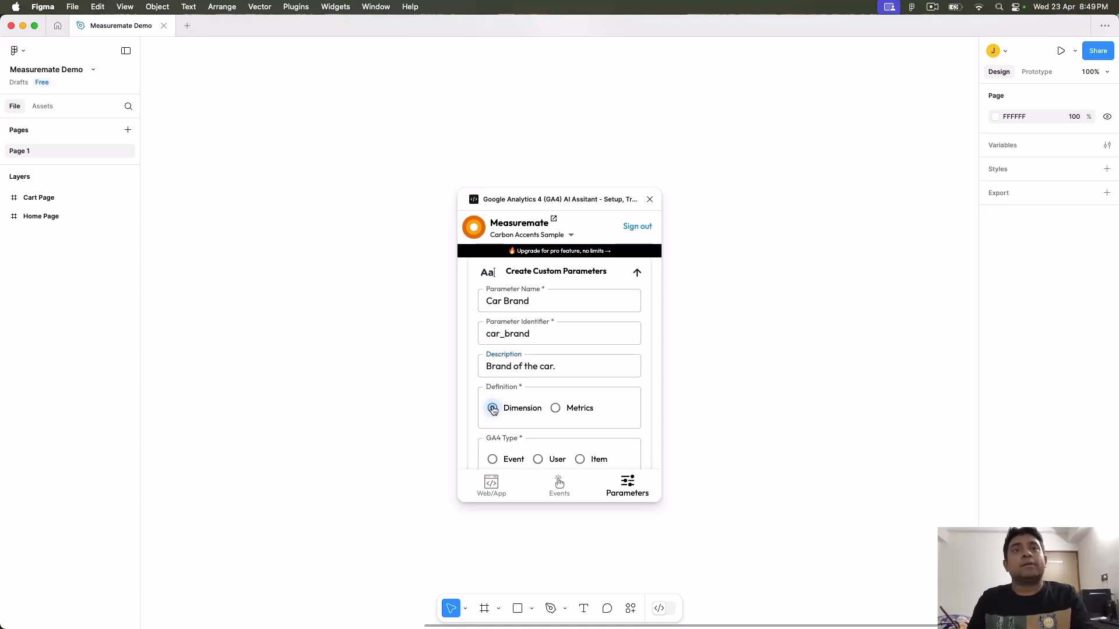
{"action": "scroll", "coordinate": [495, 411], "scroll_direction": "down", "scroll_amount": 2}
{"action": "left_click", "coordinate": [492, 394]}
{"action": "scroll", "coordinate": [504, 402], "scroll_direction": "down", "scroll_amount": 2}
{"action": "left_click", "coordinate": [505, 394]}
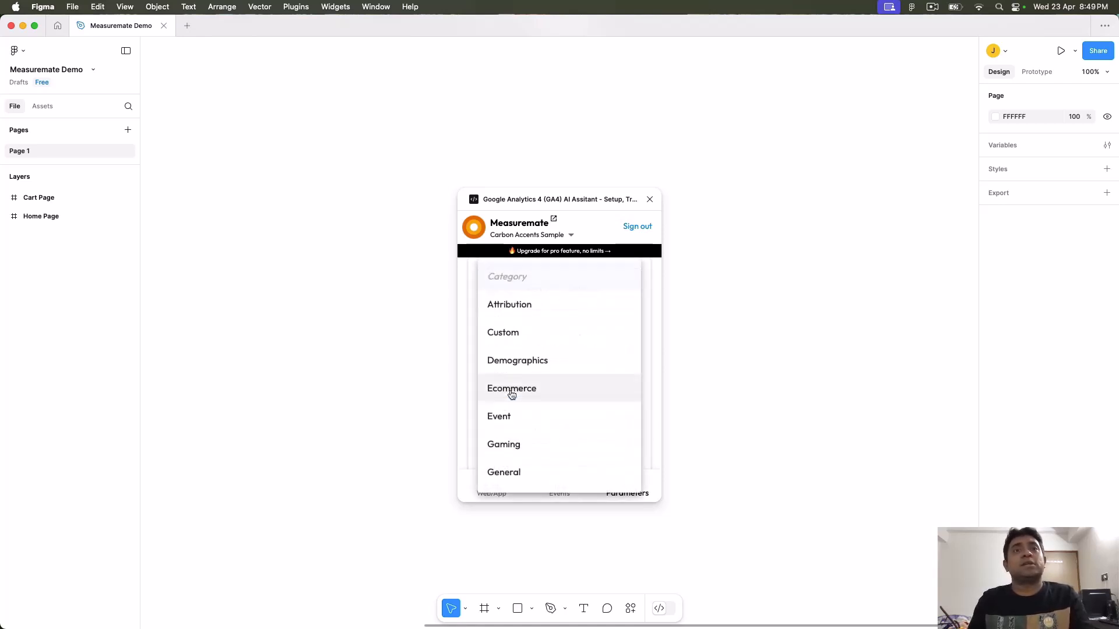
{"action": "left_click", "coordinate": [529, 332]}
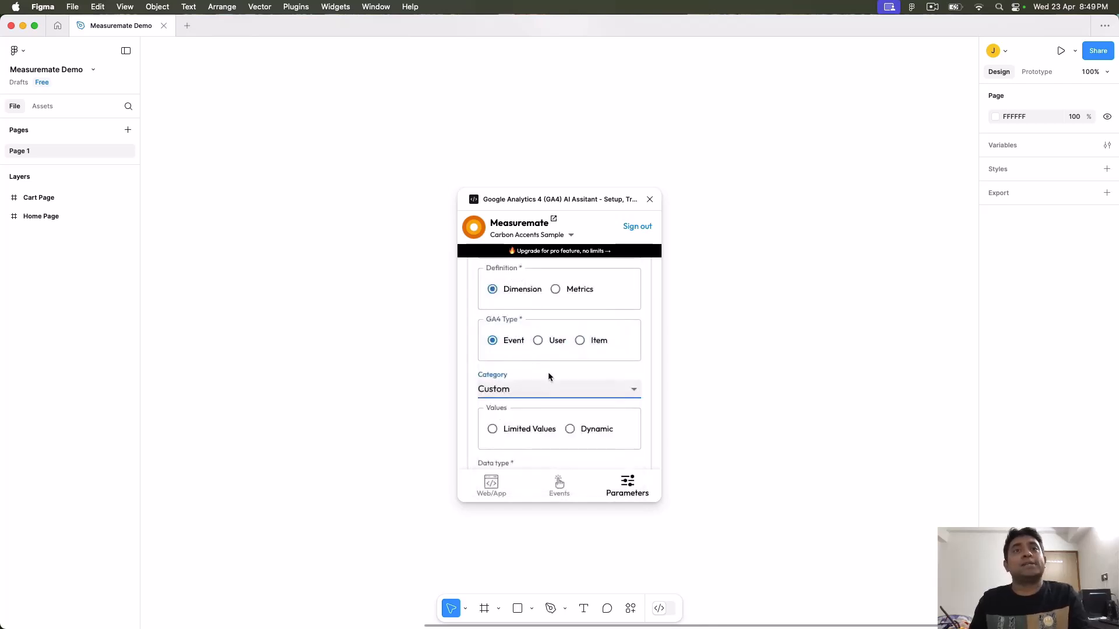
Step: Set dynamic values, data type TEXT - STRING and example value BMW, and add the parameter to the plan
{"action": "scroll", "coordinate": [540, 358], "scroll_direction": "down", "scroll_amount": 2}
{"action": "left_click", "coordinate": [570, 353]}
{"action": "left_click", "coordinate": [519, 432]}
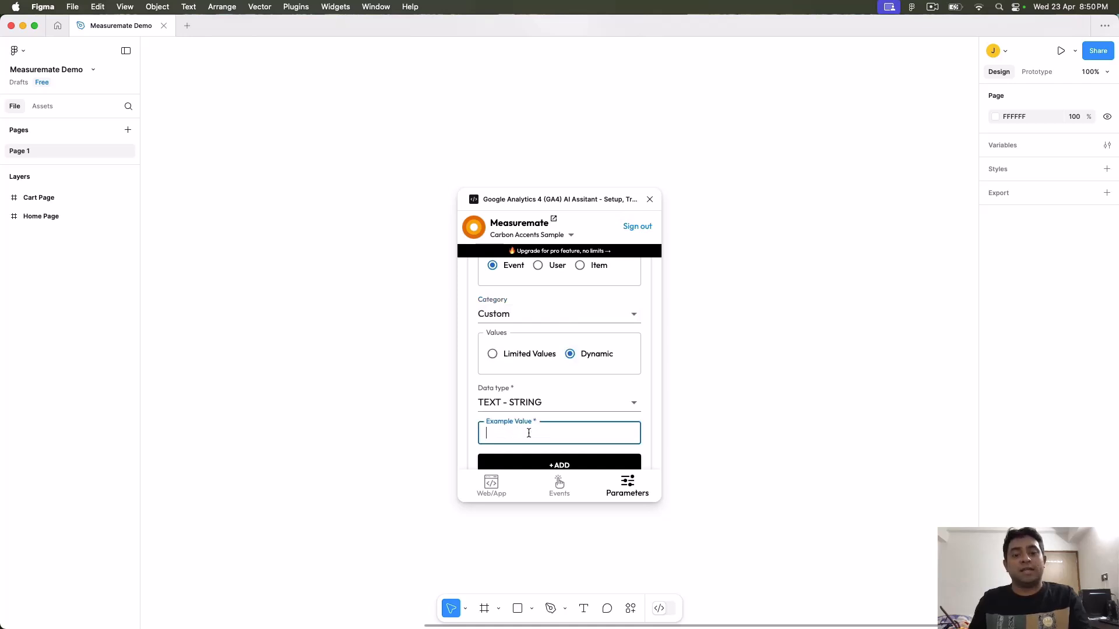
{"action": "scroll", "coordinate": [563, 420], "scroll_direction": "down", "scroll_amount": 1}
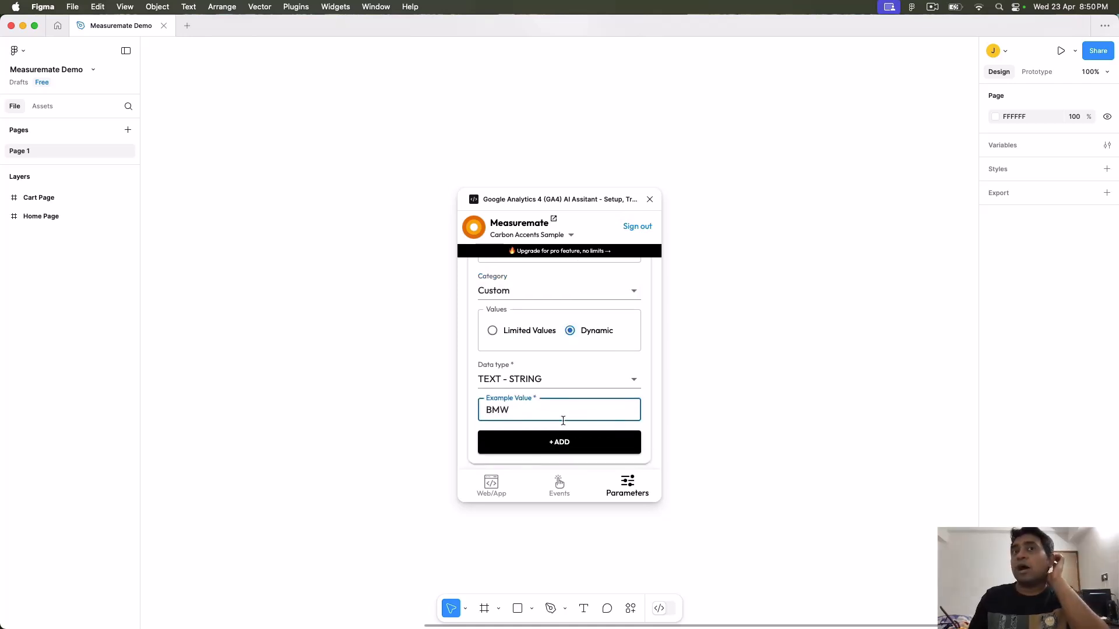
{"action": "left_click", "coordinate": [562, 442]}
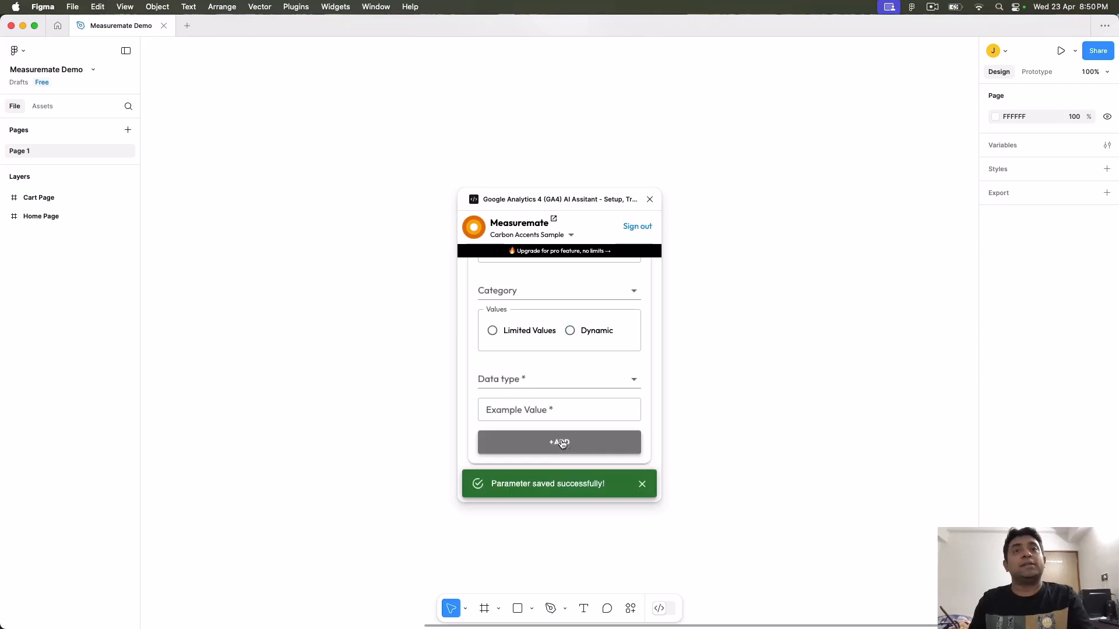
{"action": "left_click_drag", "start_coordinate": [491, 486], "coordinate": [605, 488]}
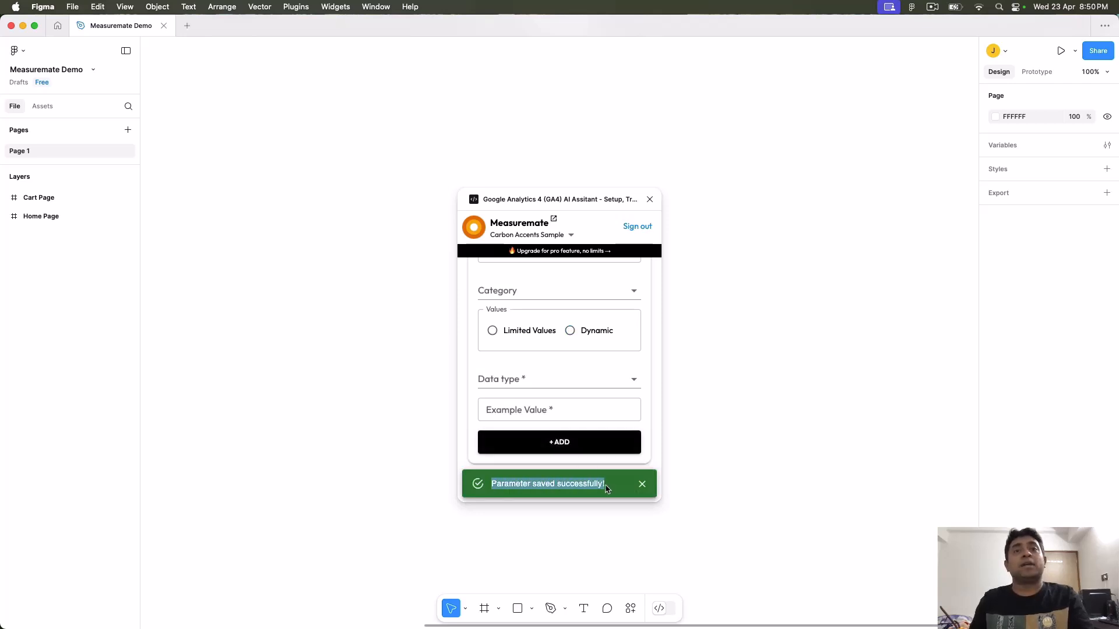
{"action": "left_click", "coordinate": [642, 485]}
Step: View the plan's own saved parameters and check the Car Brand entry
{"action": "scroll", "coordinate": [608, 350], "scroll_direction": "up", "scroll_amount": 5}
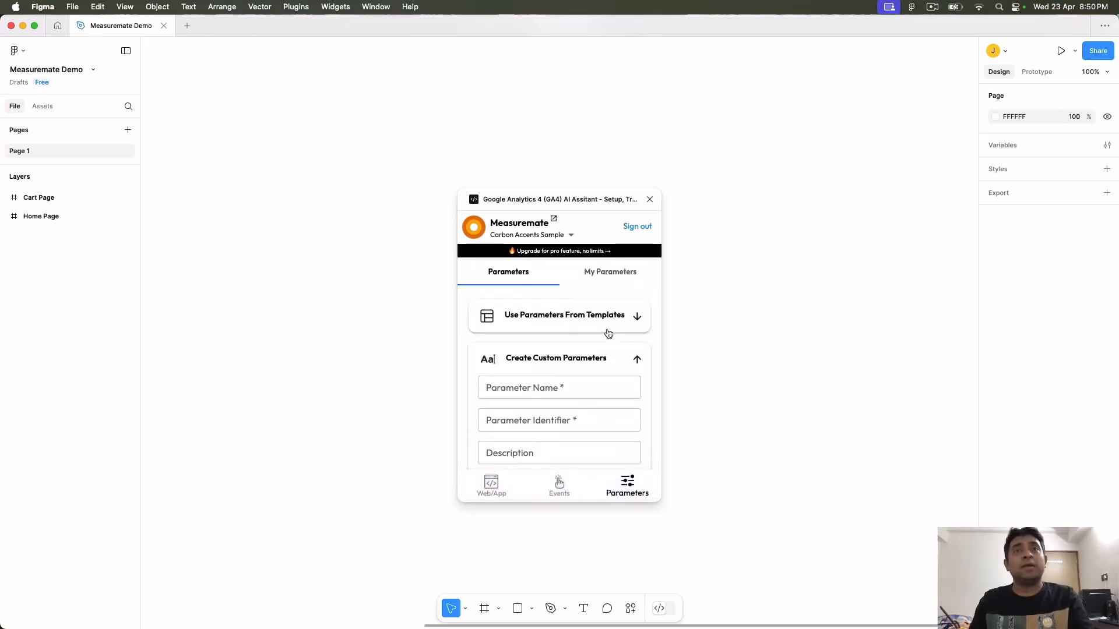
{"action": "left_click", "coordinate": [619, 282]}
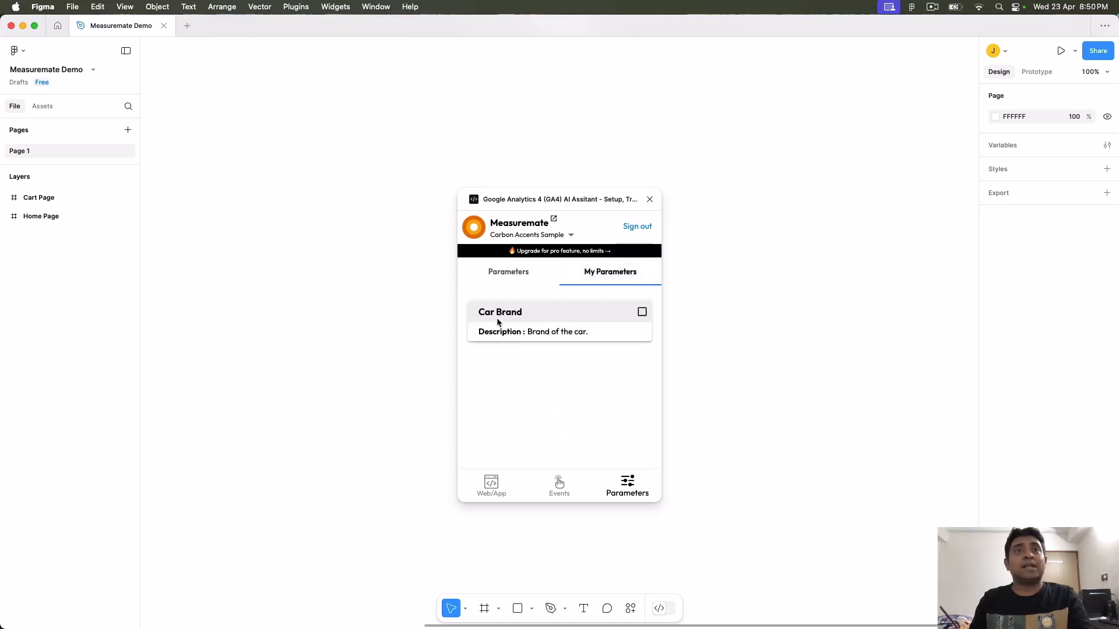
{"action": "left_click_drag", "start_coordinate": [481, 314], "coordinate": [527, 313]}
Step: Switch to Chrome, reload the GA4 custom definitions and examine the Car Brand dimension's row
{"action": "key", "text": "super+Tab"}
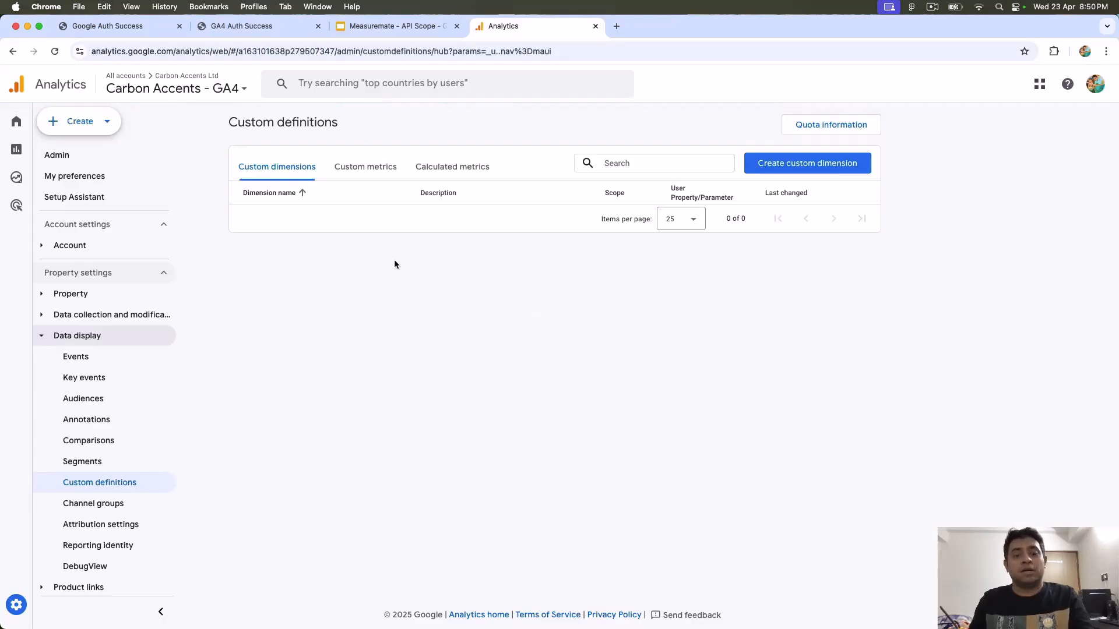
{"action": "key", "text": "super+r"}
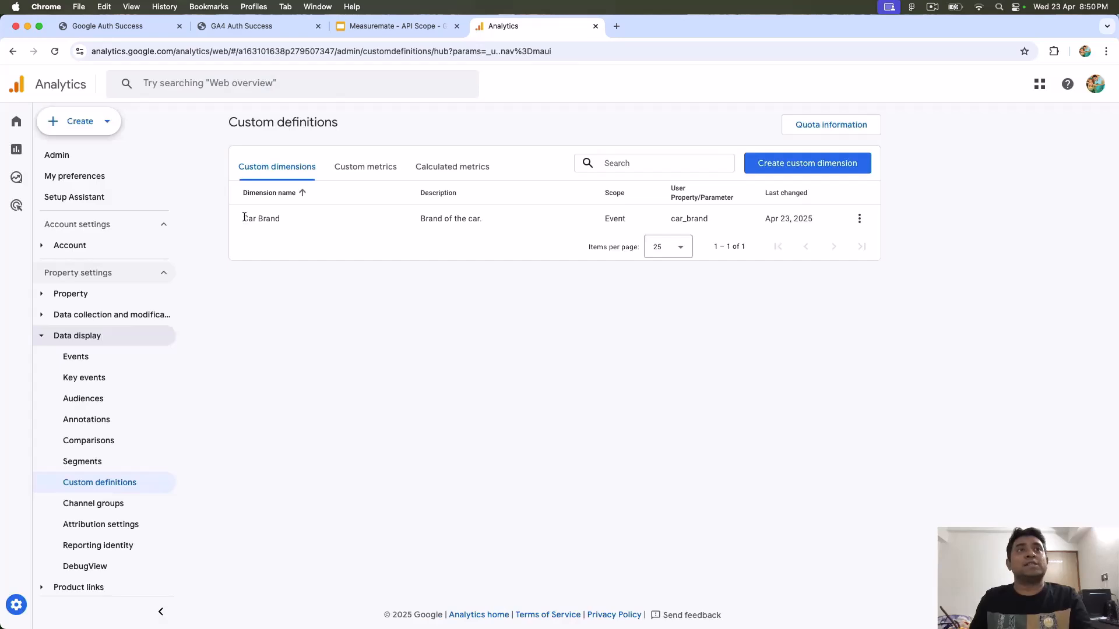
{"action": "left_click_drag", "start_coordinate": [243, 218], "coordinate": [293, 223]}
{"action": "left_click_drag", "start_coordinate": [380, 225], "coordinate": [830, 225]}
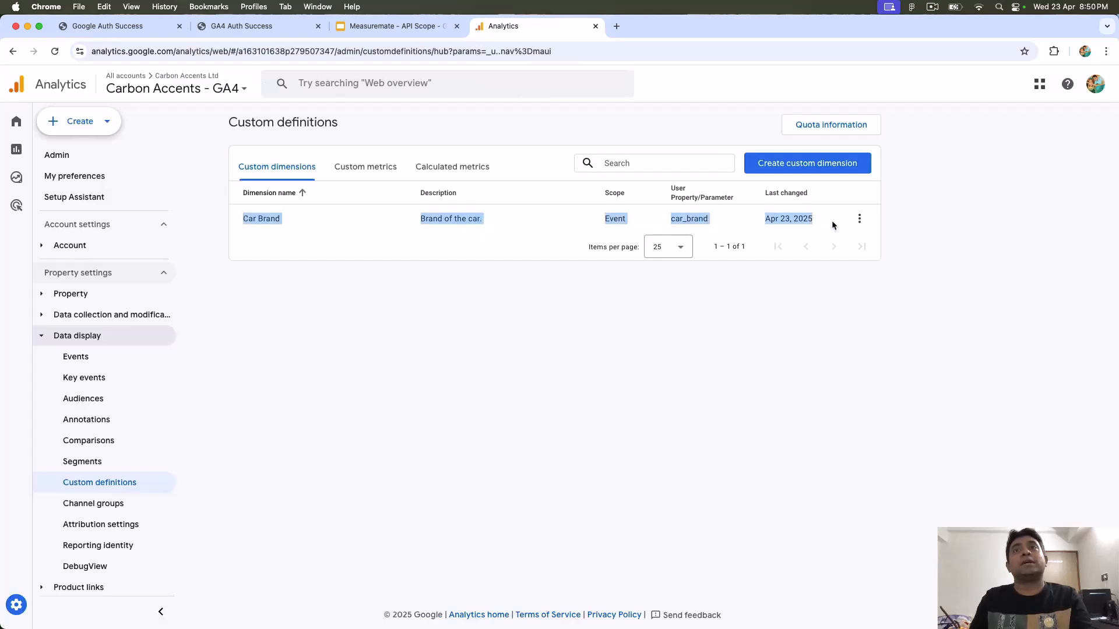
Step: Open the Car Brand custom dimension for editing, review its fields and close it without changes
{"action": "left_click", "coordinate": [894, 224]}
{"action": "left_click", "coordinate": [859, 219]}
{"action": "left_click", "coordinate": [863, 251]}
{"action": "left_click", "coordinate": [706, 181]}
{"action": "left_click", "coordinate": [763, 180]}
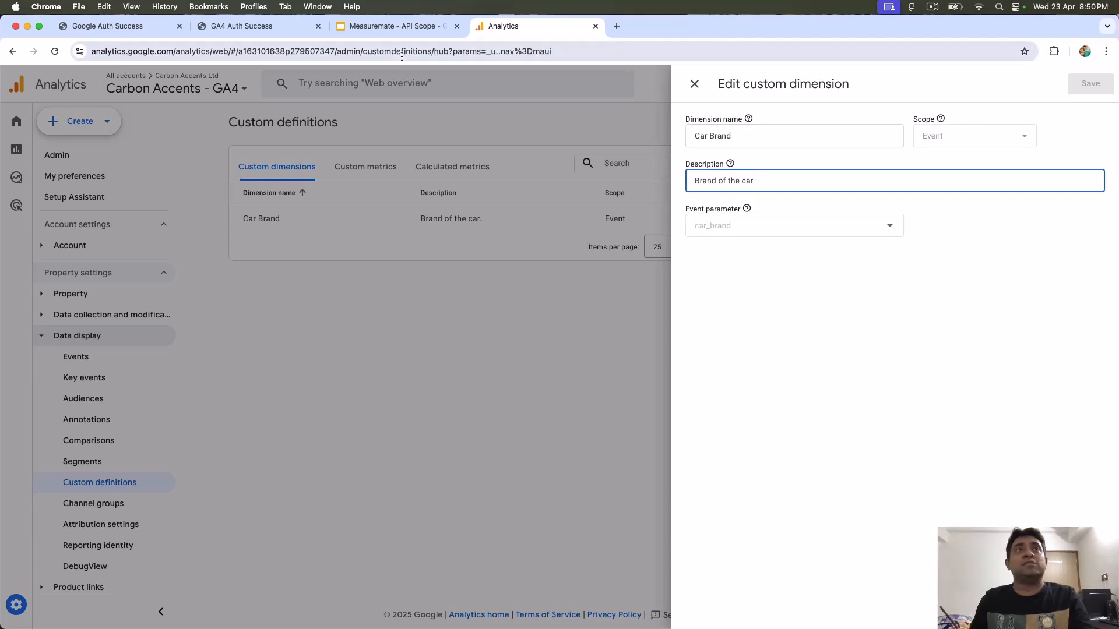
{"action": "left_click", "coordinate": [696, 85]}
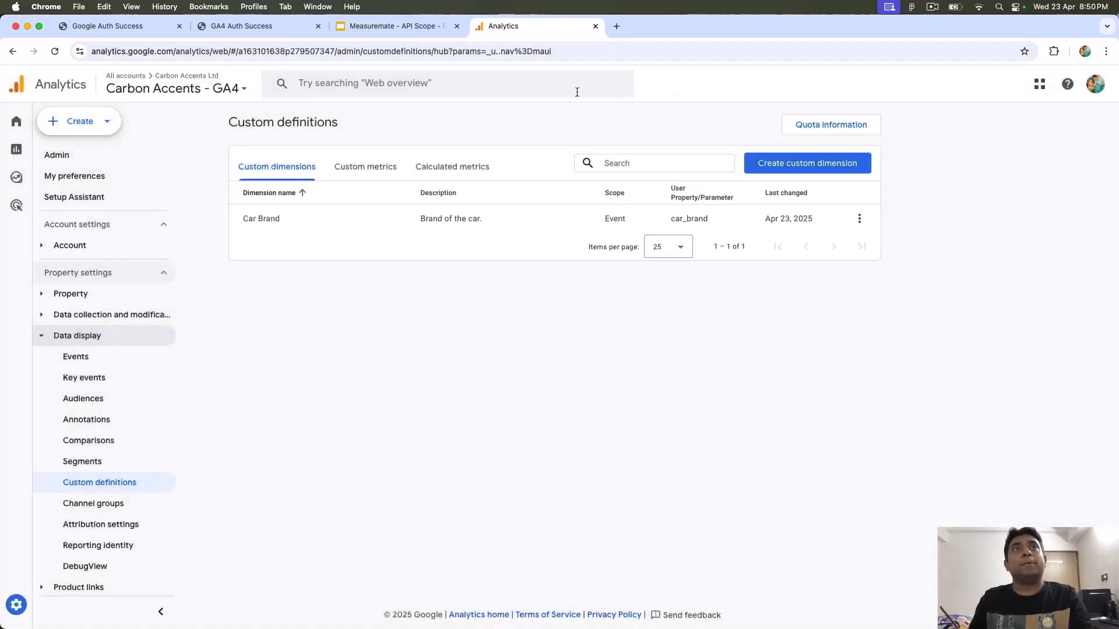
Step: Switch to Figma and review the Car Brand parameter against its Google Analytics dimension
{"action": "key", "text": "super+Tab"}
{"action": "left_click_drag", "start_coordinate": [478, 311], "coordinate": [537, 310]}
{"action": "left_click", "coordinate": [542, 310]}
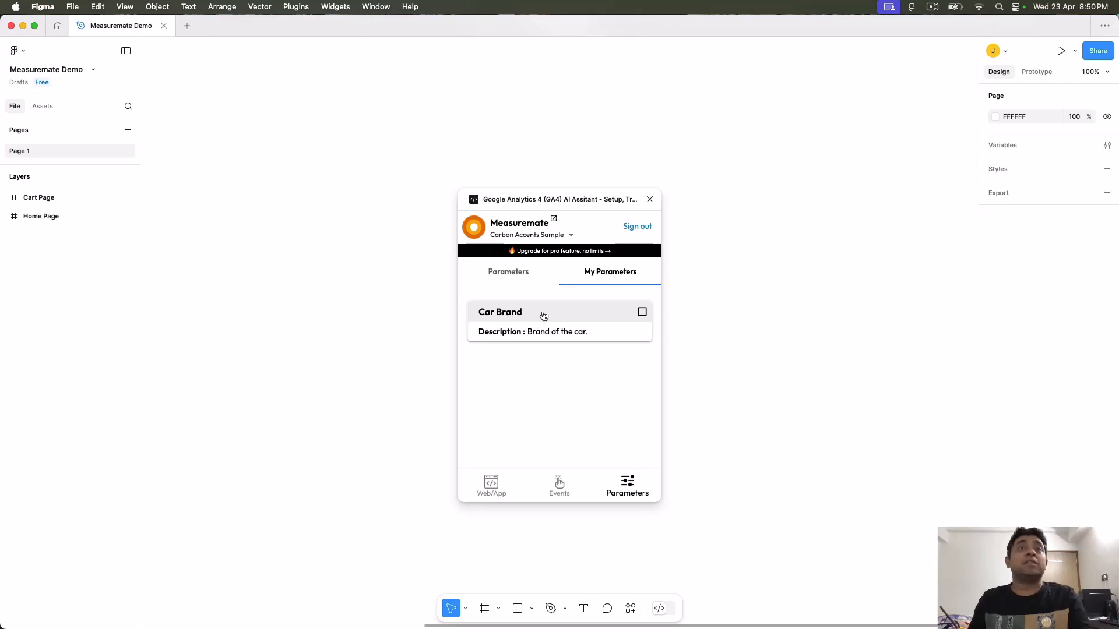
Step: Switch to Chrome, return to the API scope documentation's analytics.edit slide and look ahead to the upcoming slides
{"action": "key", "text": "super+Tab"}
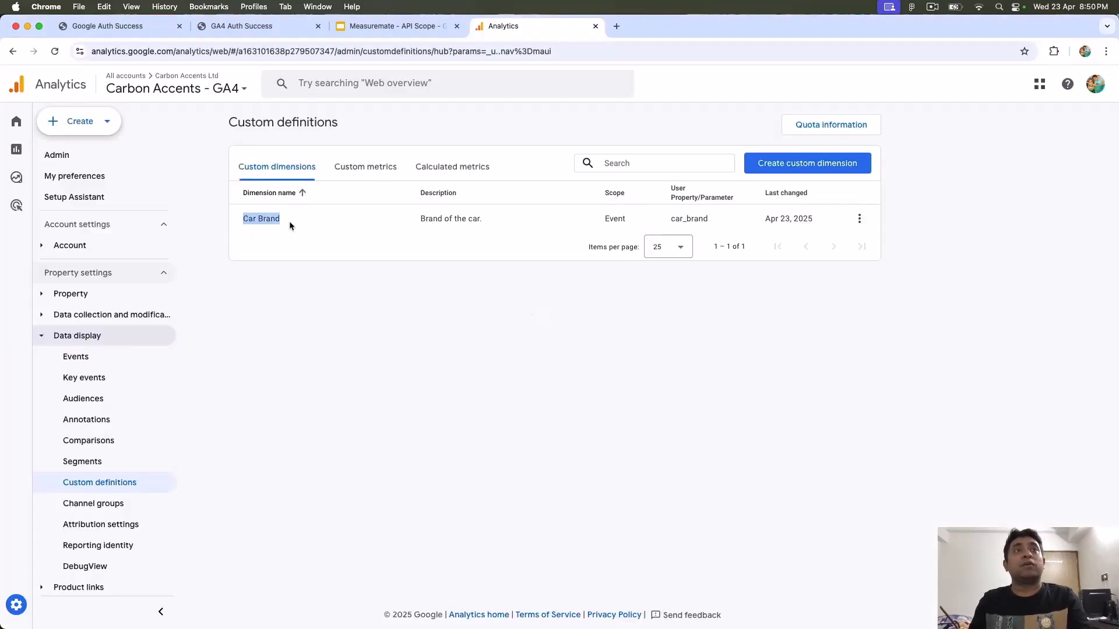
{"action": "left_click", "coordinate": [407, 25]}
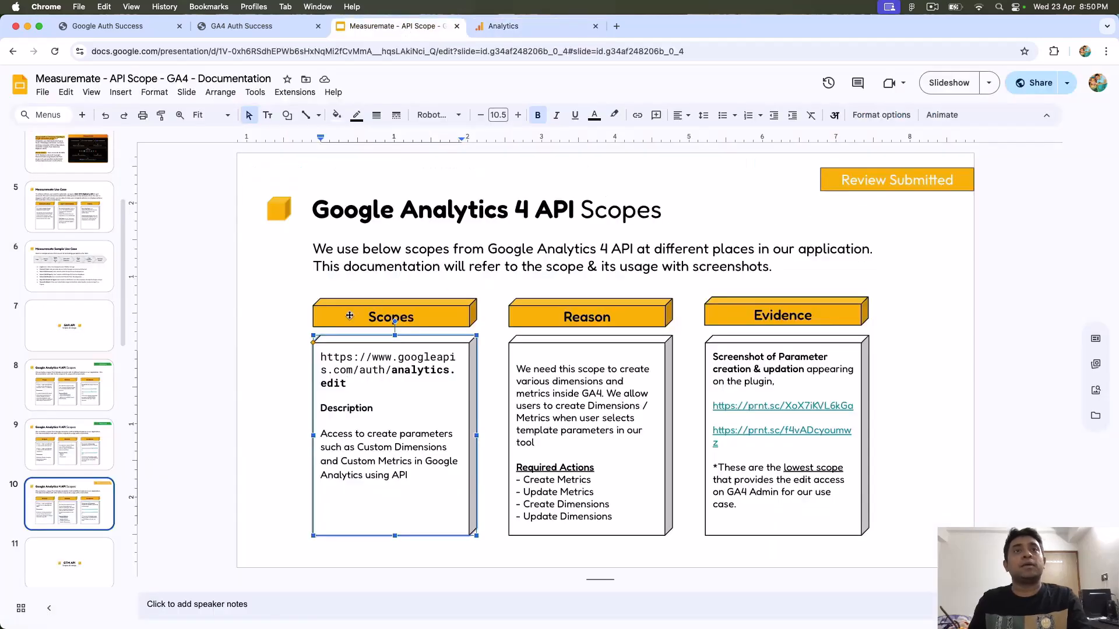
{"action": "left_click", "coordinate": [203, 303]}
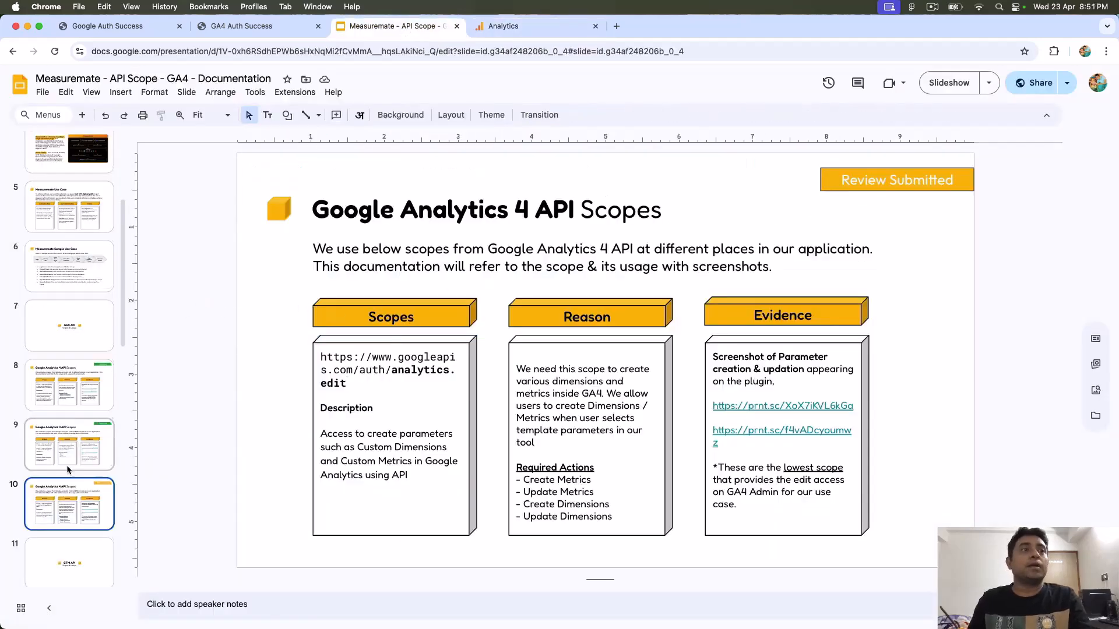
{"action": "scroll", "coordinate": [68, 469], "scroll_direction": "down", "scroll_amount": 5}
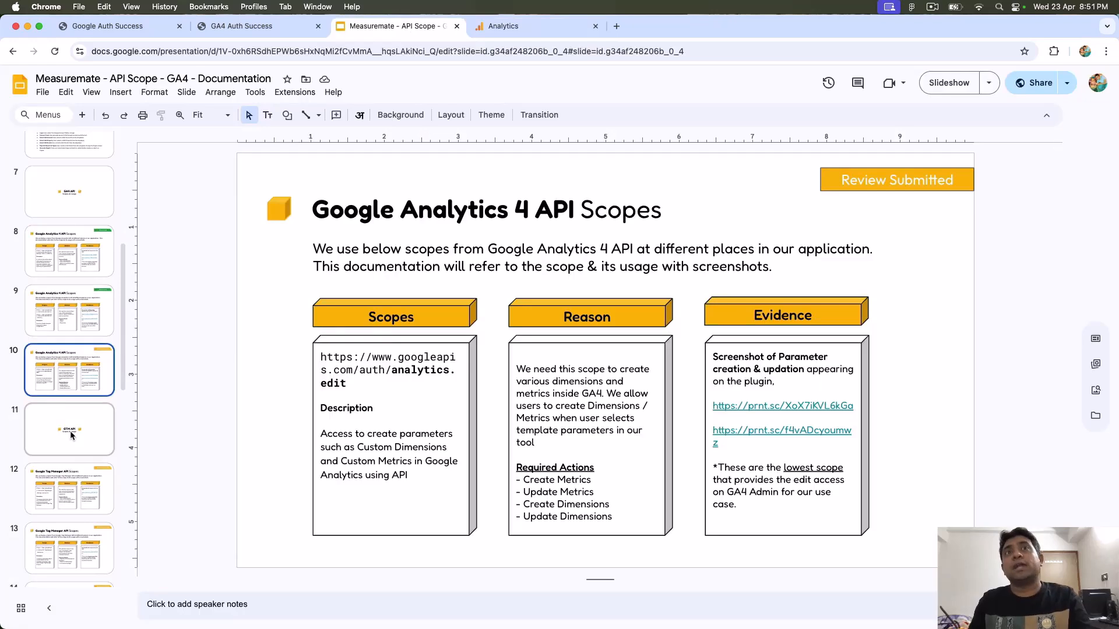
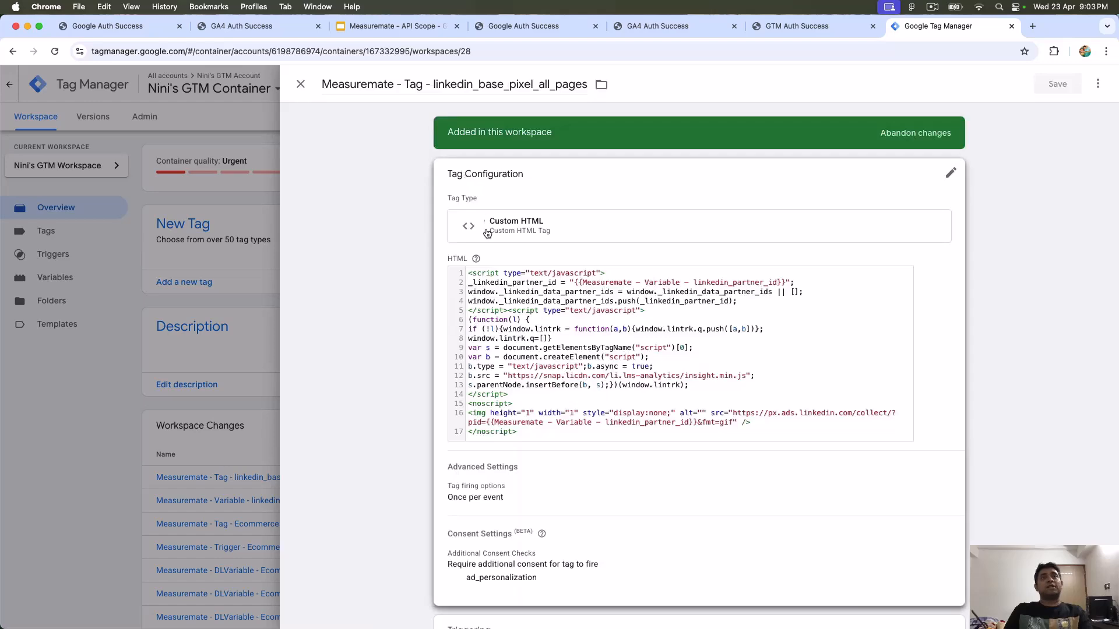
Step: Examine the linkedin_base_pixel_all_pages tag's configuration in Tag Manager and close it
{"action": "left_click", "coordinate": [525, 287]}
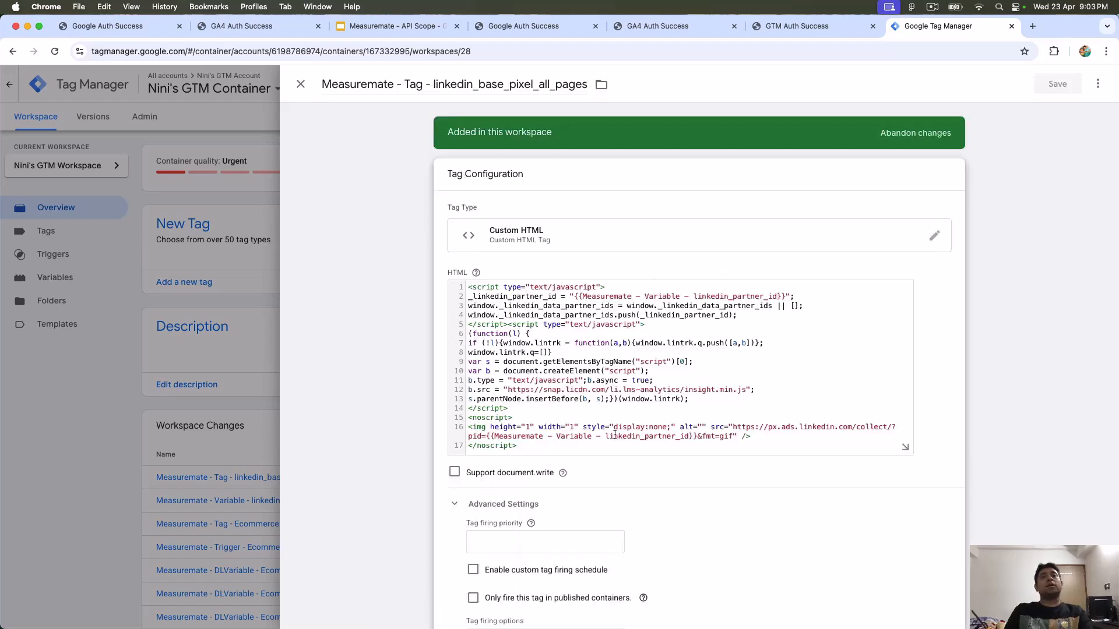
{"action": "left_click", "coordinate": [302, 84]}
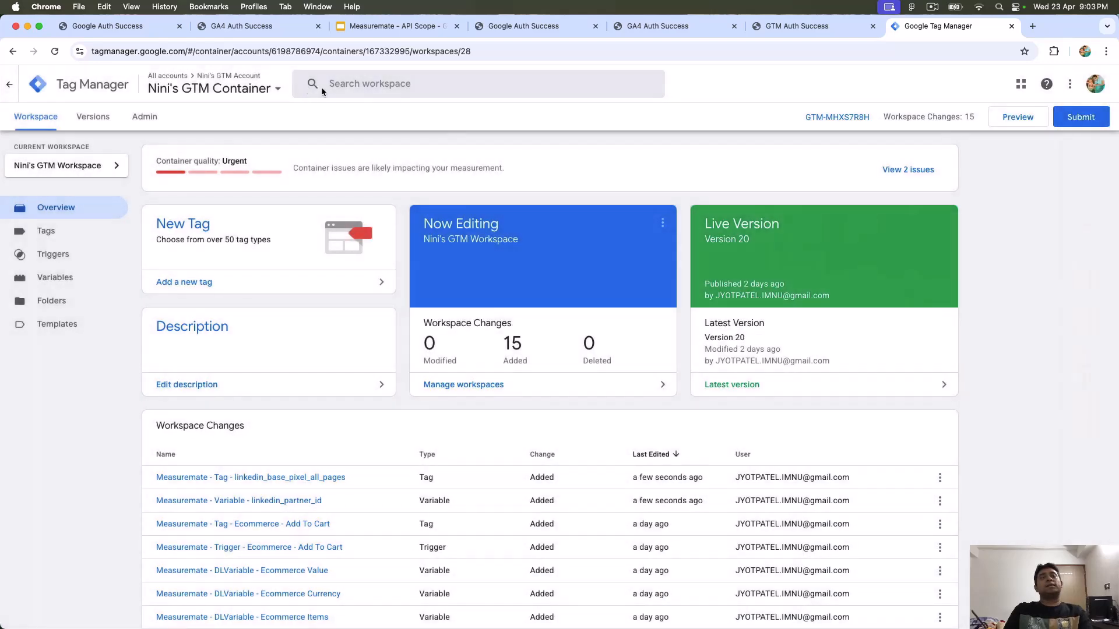
Step: Switch to Figma and look through the plugin's tracking pixel options around the LinkedIn Insight Tag
{"action": "key", "text": "super+Tab"}
{"action": "scroll", "coordinate": [586, 345], "scroll_direction": "up", "scroll_amount": 5}
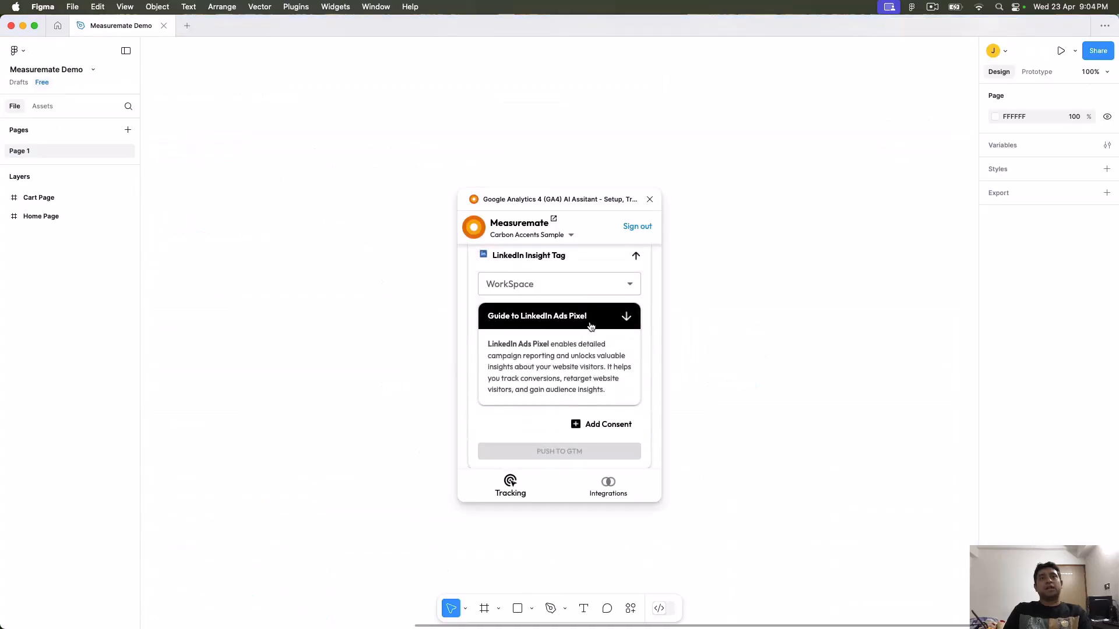
{"action": "scroll", "coordinate": [591, 355], "scroll_direction": "down", "scroll_amount": 3}
{"action": "scroll", "coordinate": [591, 355], "scroll_direction": "up", "scroll_amount": 5}
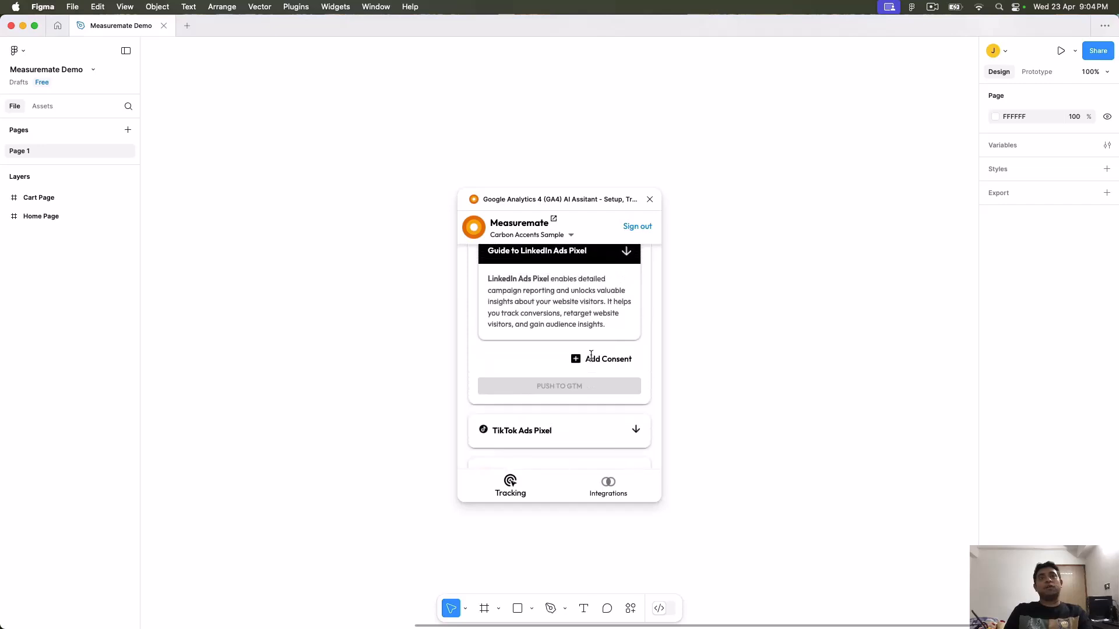
{"action": "scroll", "coordinate": [591, 355], "scroll_direction": "up", "scroll_amount": 5}
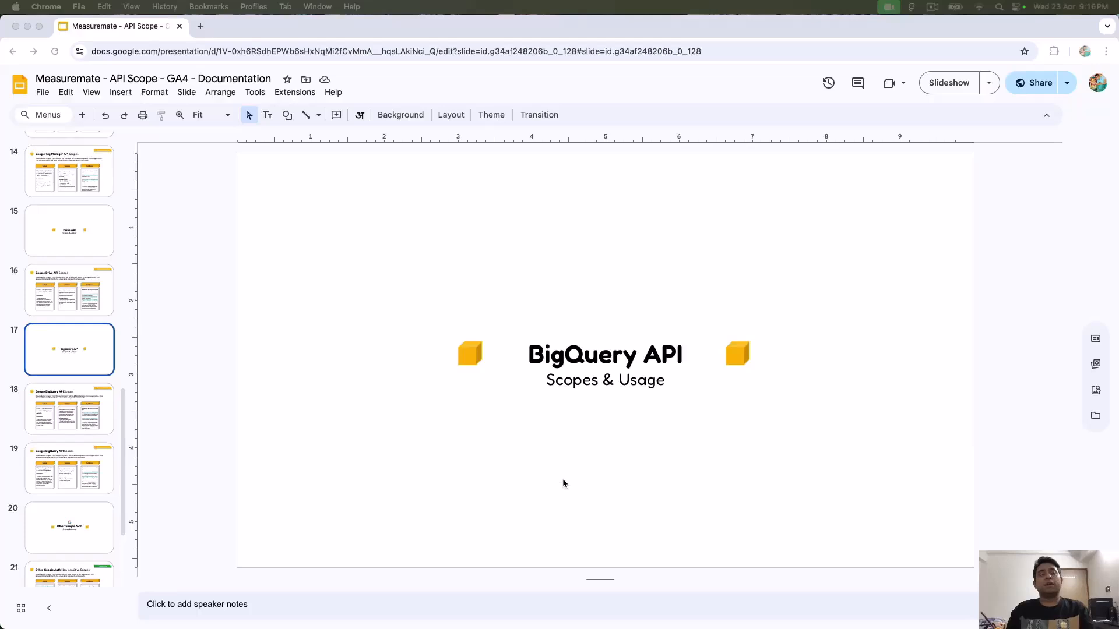
Step: View the bigquery.readonly and bigquery scope slides in the API scope documentation, returning to the bigquery.readonly slide
{"action": "left_click", "coordinate": [81, 417]}
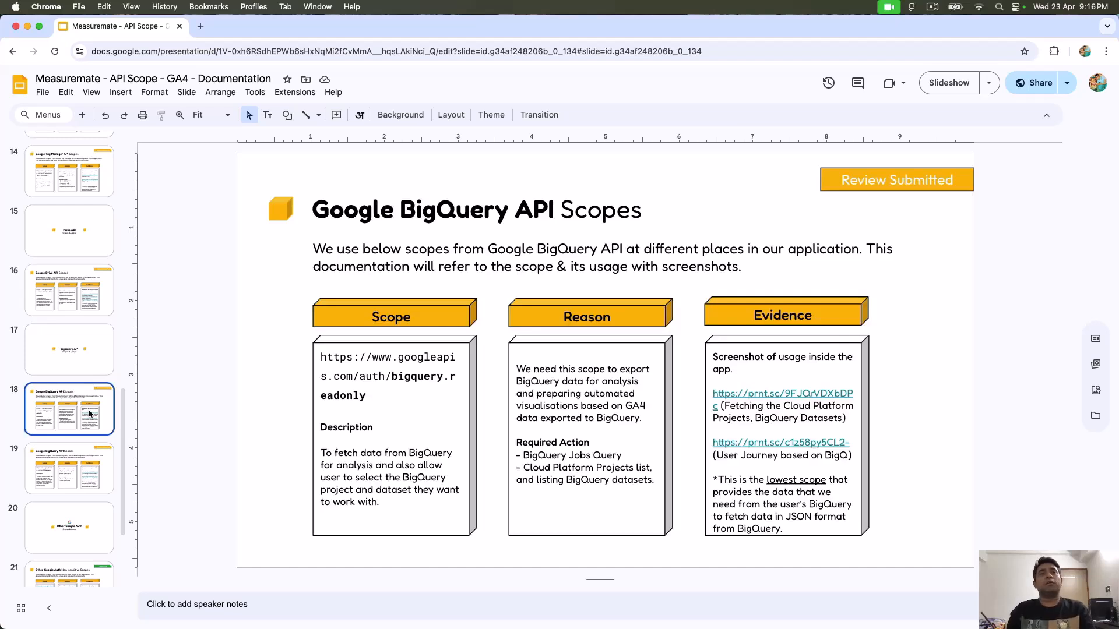
{"action": "left_click", "coordinate": [80, 463]}
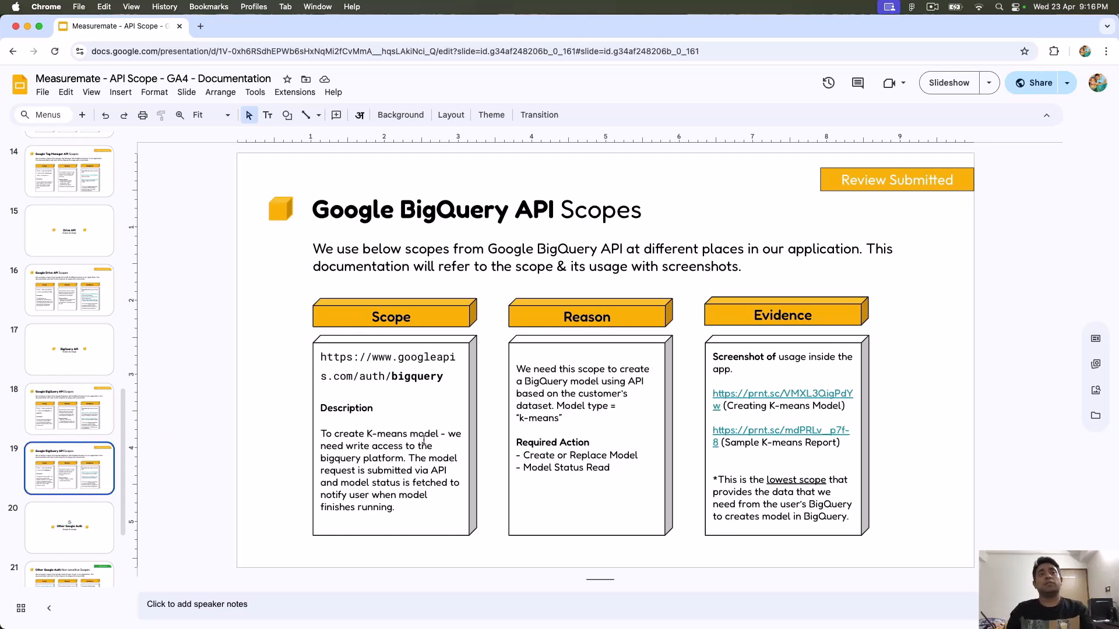
{"action": "left_click", "coordinate": [47, 410]}
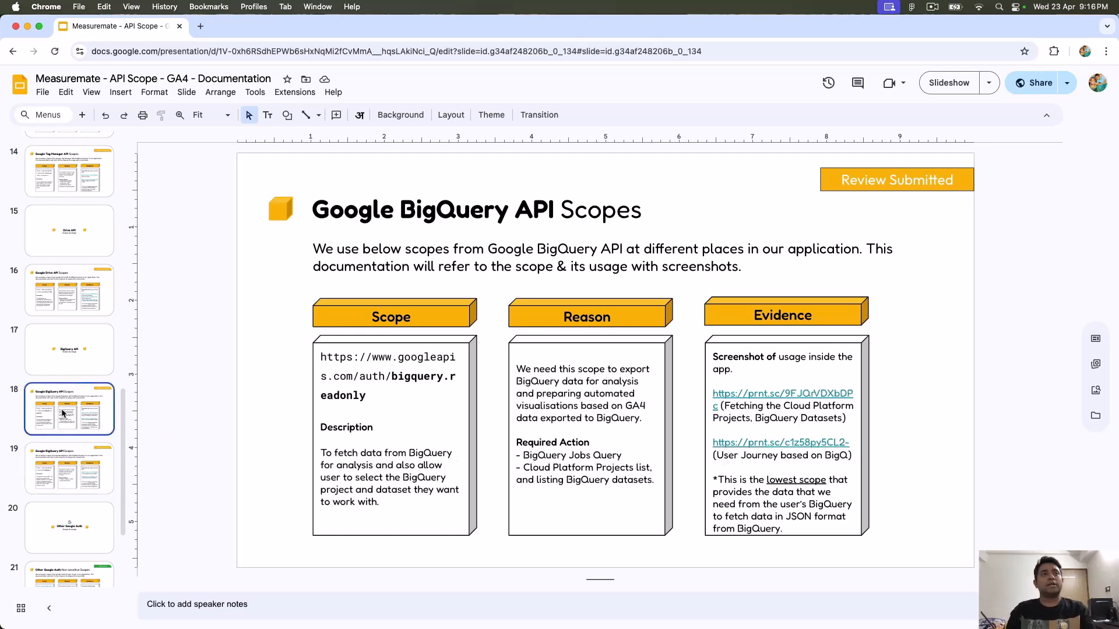
Step: Switch to Figma and open Conversion Journey Insights from the plugin's Insights section
{"action": "key", "text": "super+Tab"}
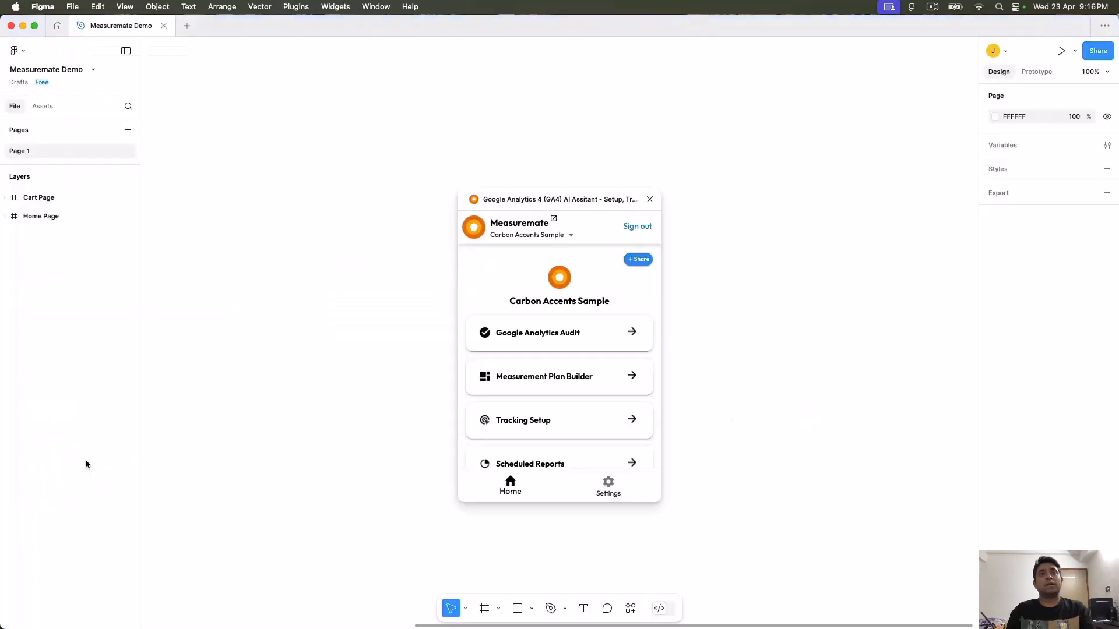
{"action": "scroll", "coordinate": [582, 395], "scroll_direction": "down", "scroll_amount": 5}
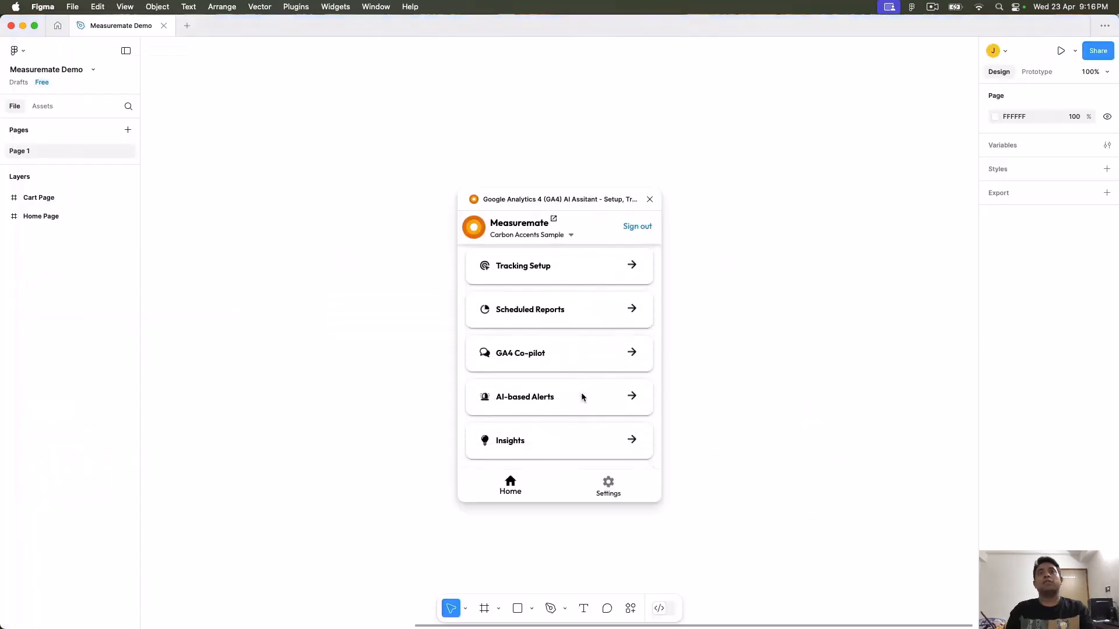
{"action": "left_click_drag", "start_coordinate": [495, 443], "coordinate": [533, 446]}
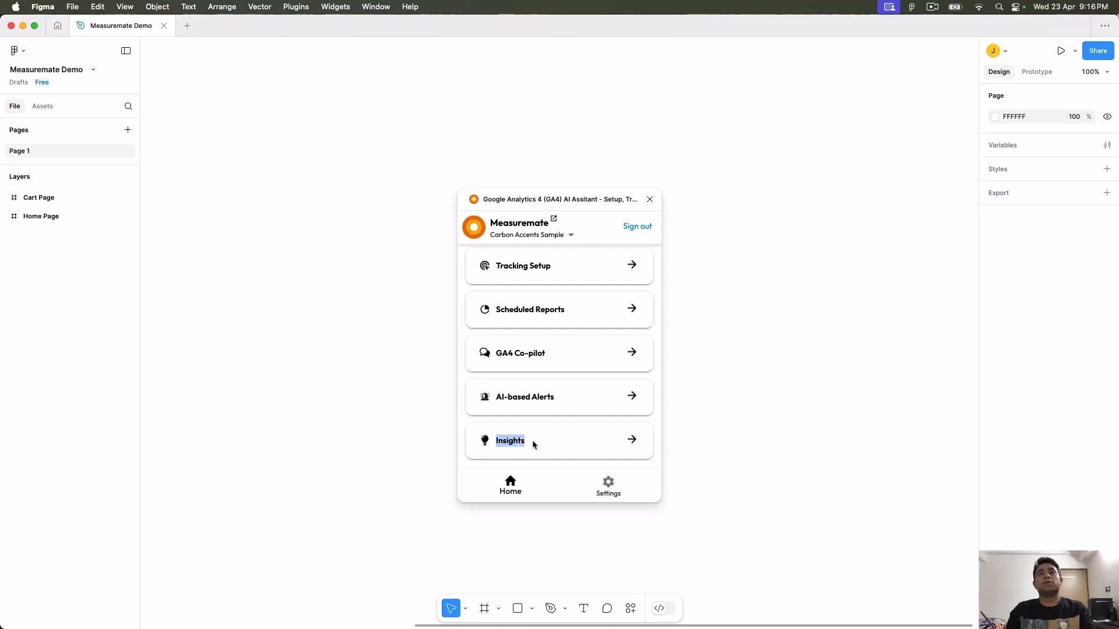
{"action": "left_click", "coordinate": [633, 441]}
{"action": "left_click_drag", "start_coordinate": [496, 365], "coordinate": [559, 366]}
{"action": "left_click", "coordinate": [560, 366]}
{"action": "scroll", "coordinate": [568, 399], "scroll_direction": "down", "scroll_amount": 3}
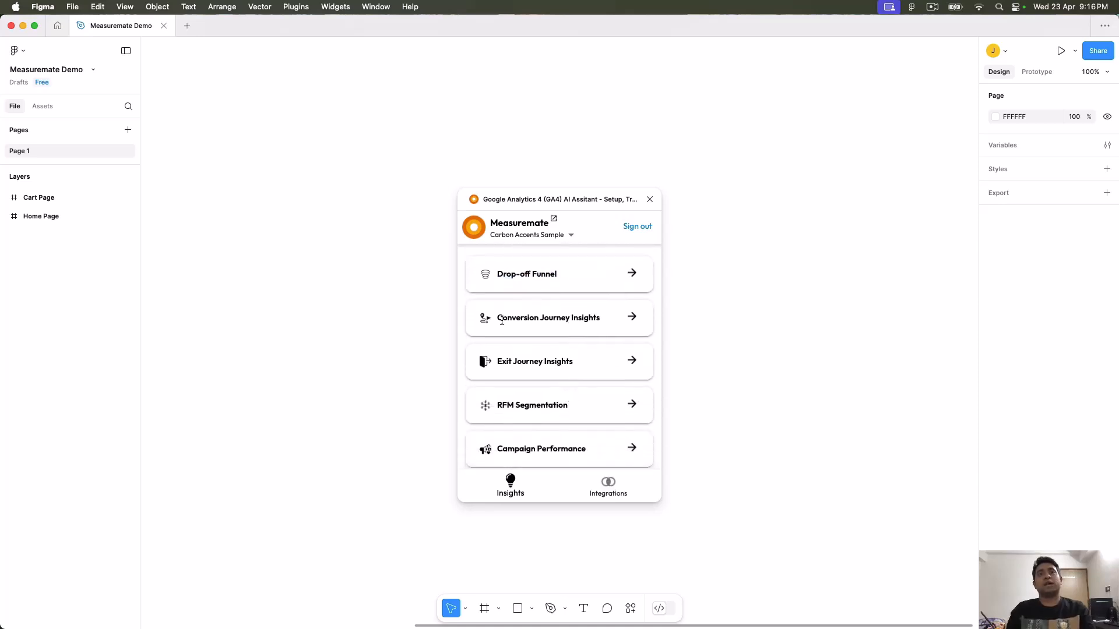
{"action": "left_click_drag", "start_coordinate": [498, 318], "coordinate": [583, 320]}
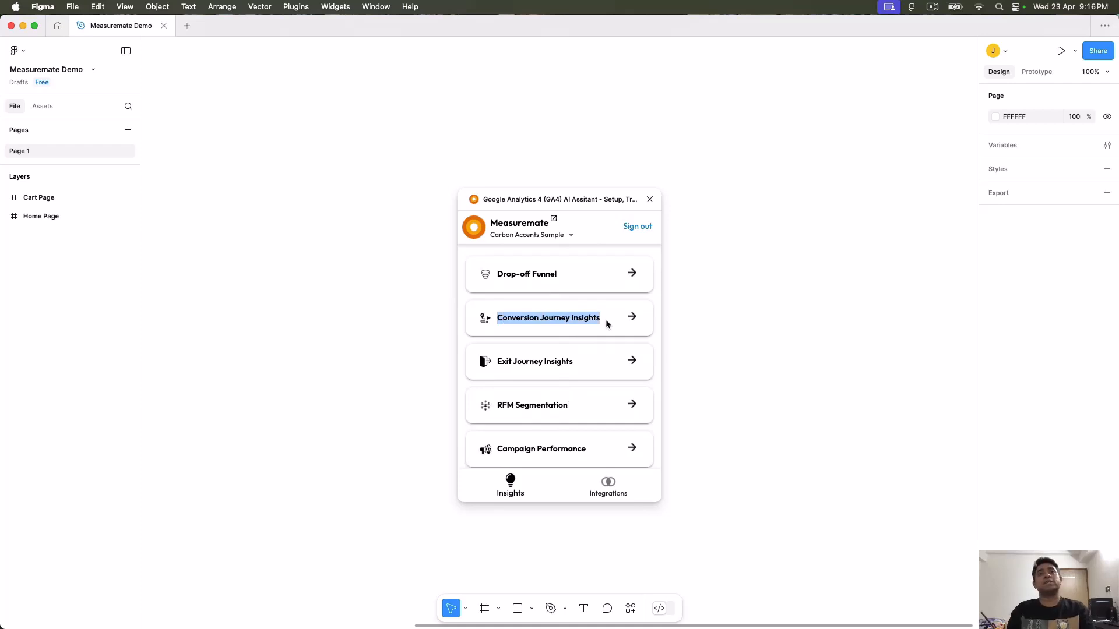
{"action": "left_click", "coordinate": [633, 320]}
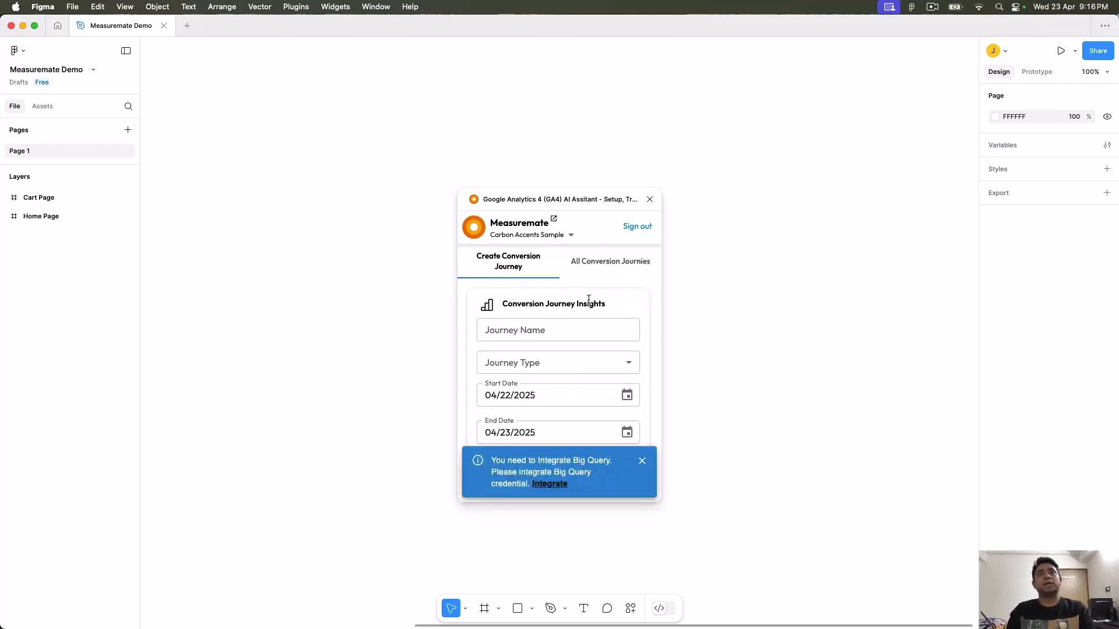
Step: Follow the integration prompt to the plugin's integrations and start adding a new BigQuery credential
{"action": "left_click_drag", "start_coordinate": [493, 459], "coordinate": [564, 481]}
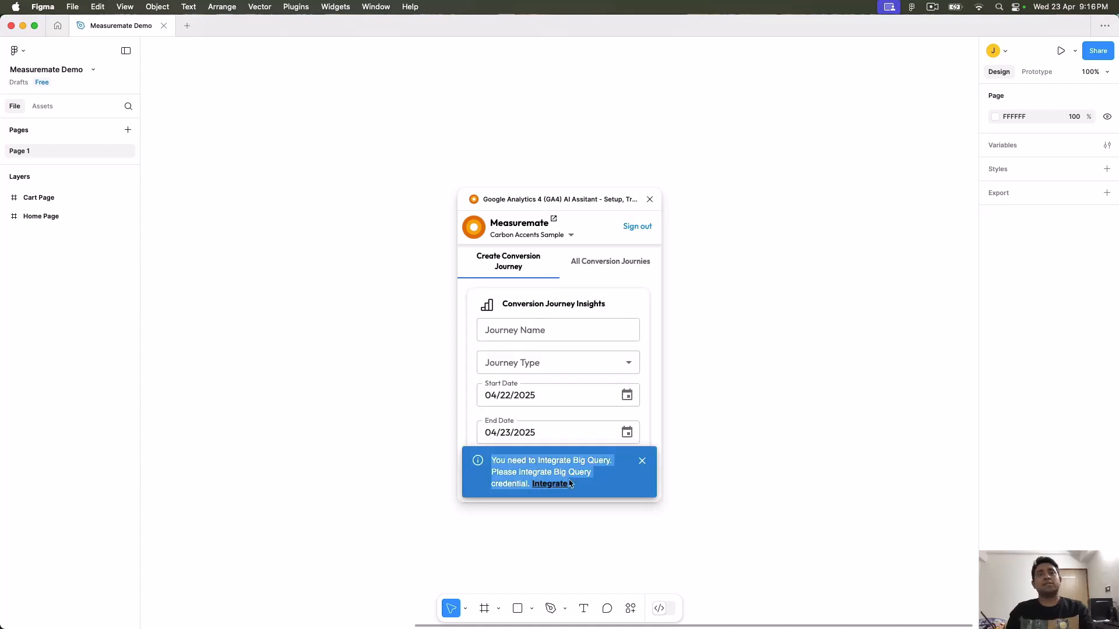
{"action": "left_click", "coordinate": [587, 489]}
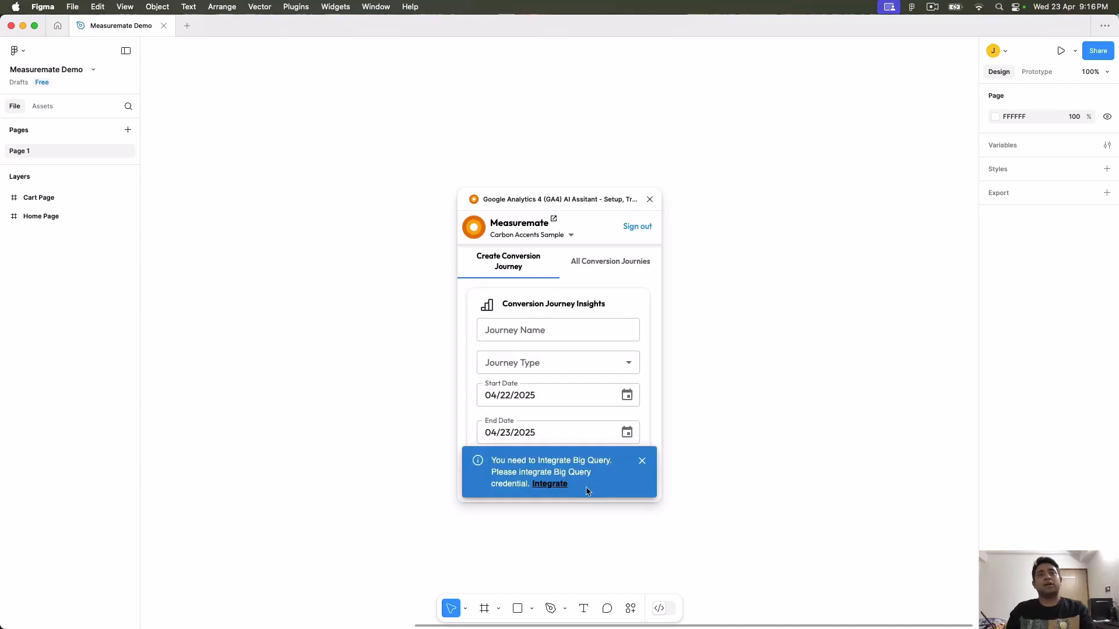
{"action": "left_click", "coordinate": [542, 489]}
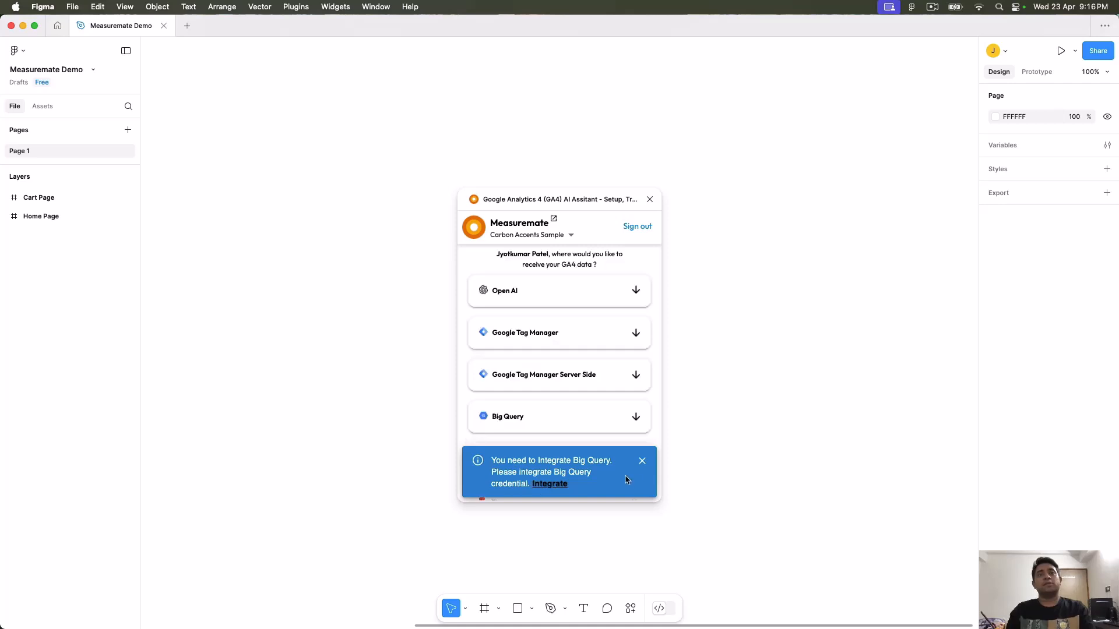
{"action": "left_click", "coordinate": [642, 463]}
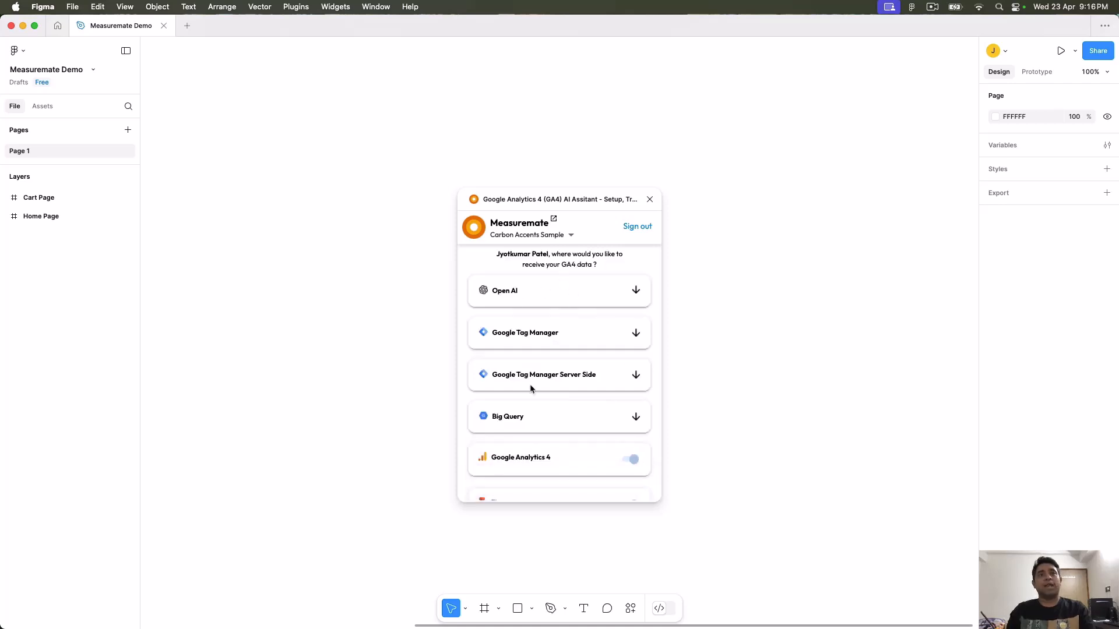
{"action": "scroll", "coordinate": [592, 370], "scroll_direction": "down", "scroll_amount": 3}
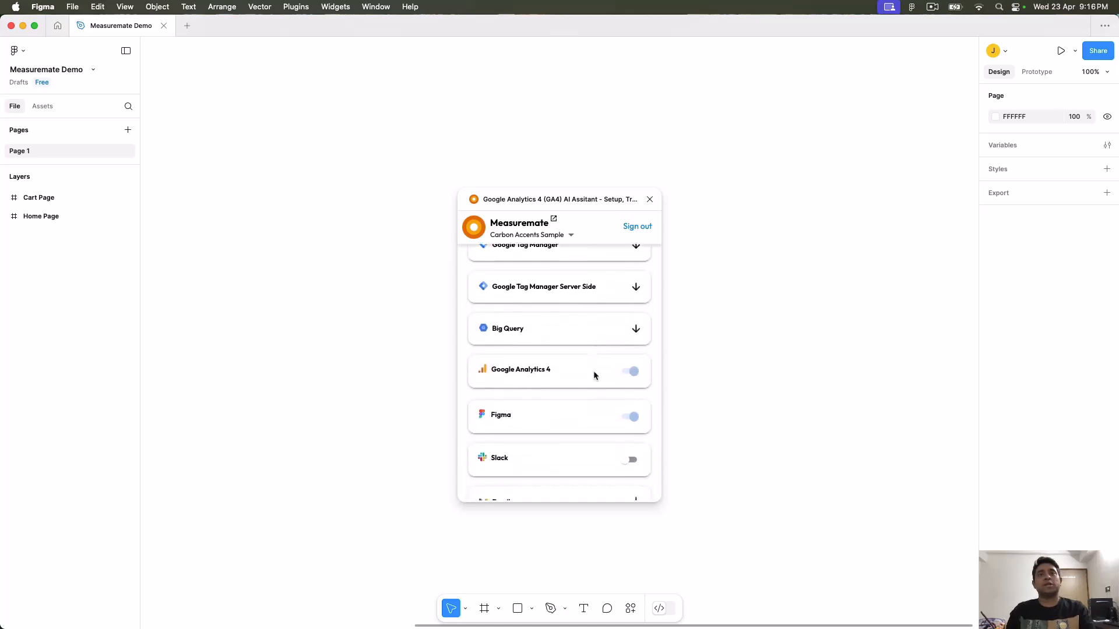
{"action": "left_click", "coordinate": [635, 328]}
{"action": "left_click", "coordinate": [525, 356]}
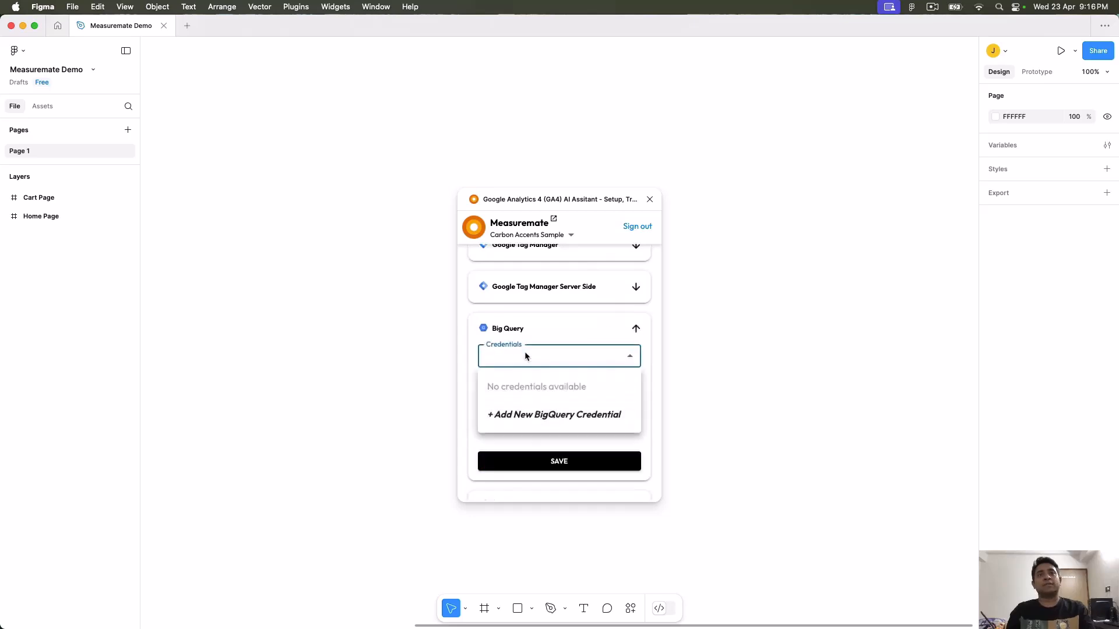
{"action": "left_click", "coordinate": [542, 417]}
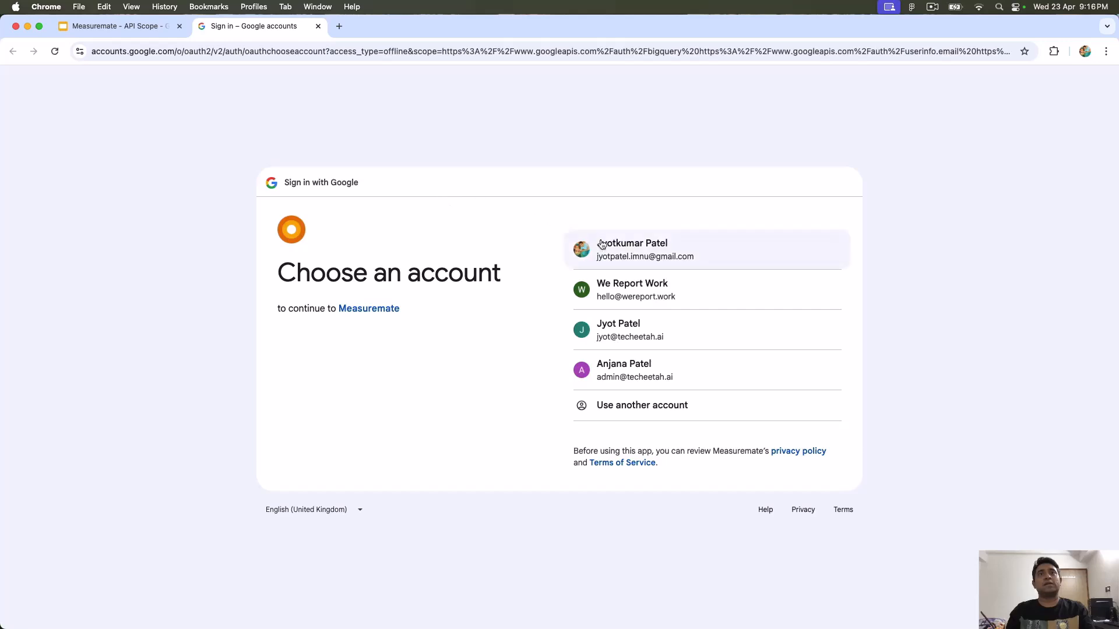
Step: Sign in with the first listed Google account and continue to Measuremate past the unverified-app warning
{"action": "left_click", "coordinate": [611, 249]}
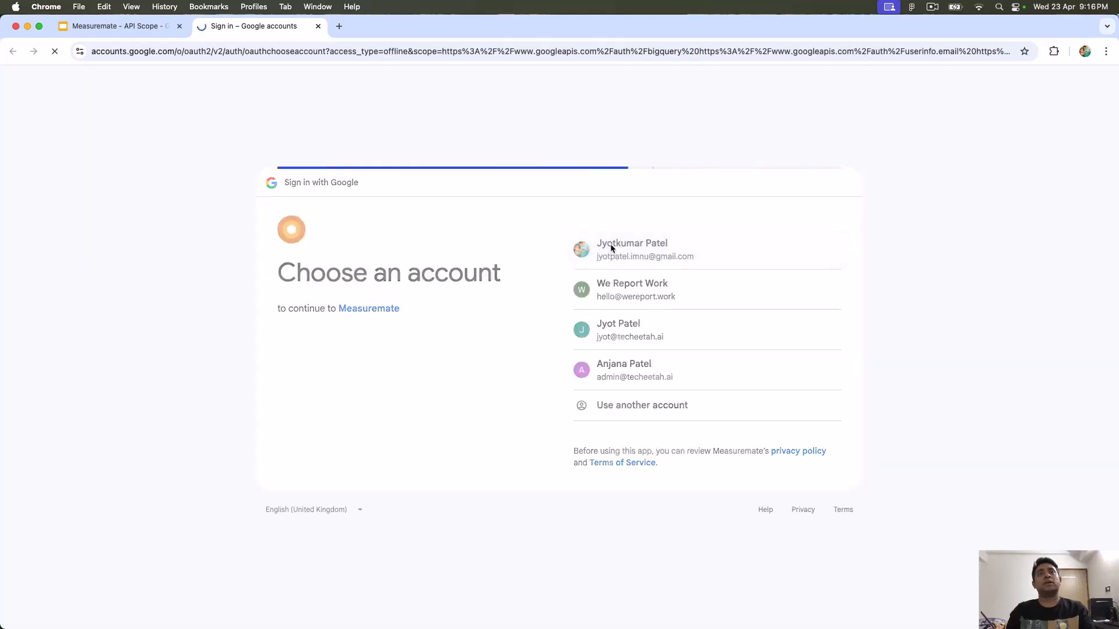
{"action": "left_click_drag", "start_coordinate": [385, 197], "coordinate": [575, 264]}
{"action": "left_click", "coordinate": [575, 264]}
{"action": "left_click", "coordinate": [402, 282]}
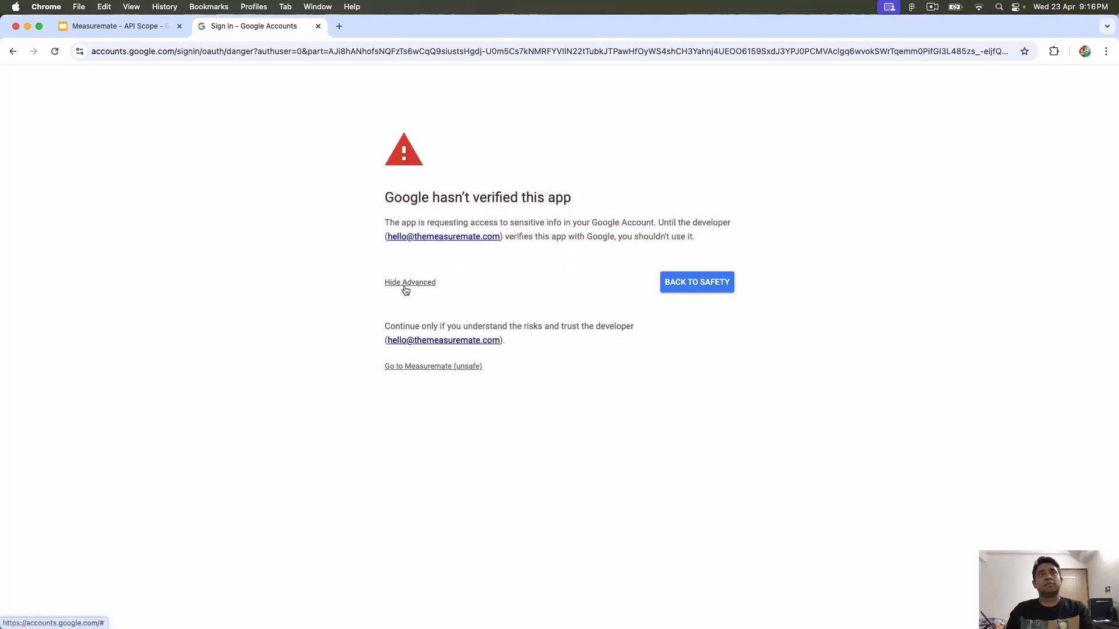
{"action": "left_click", "coordinate": [412, 370]}
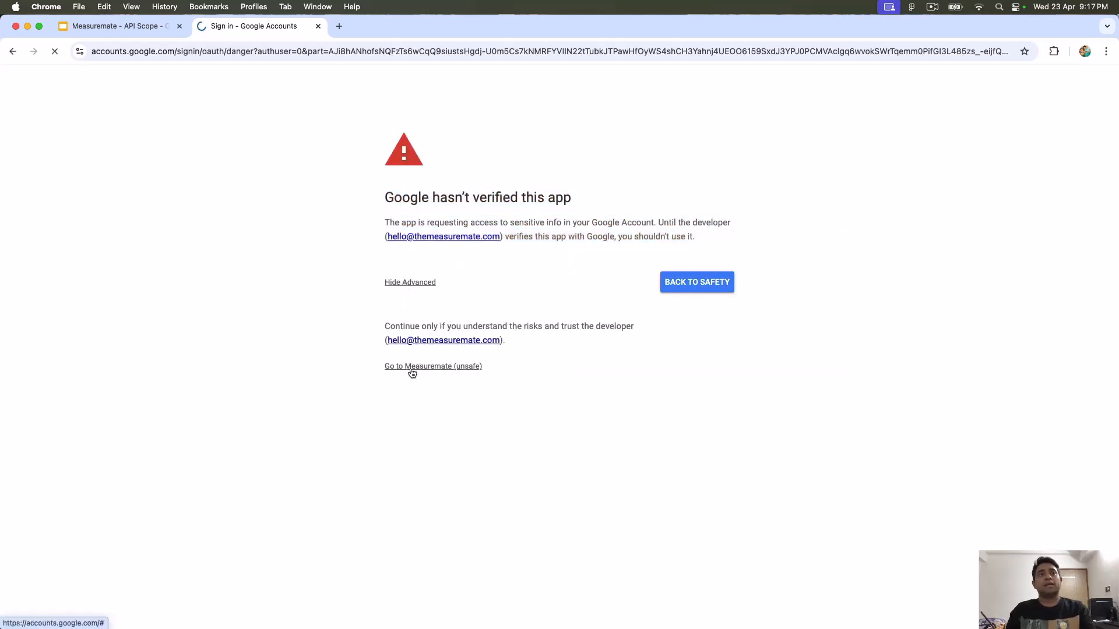
{"action": "left_click", "coordinate": [784, 423]}
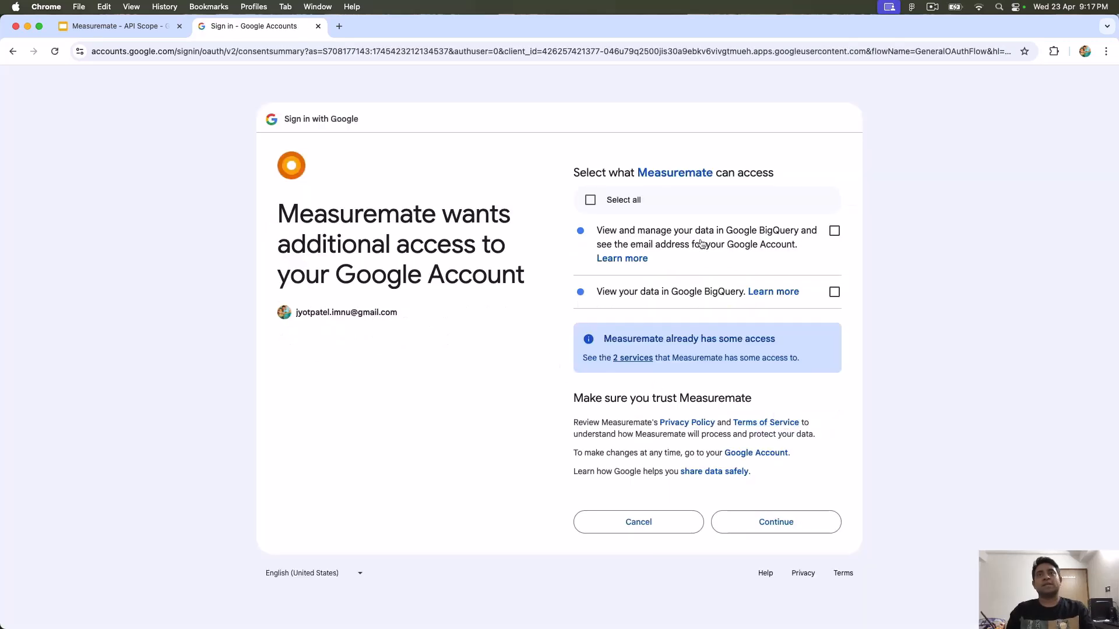
Step: Grant Measuremate both BigQuery permissions, then return to the plugin in Figma and dismiss the notification
{"action": "left_click", "coordinate": [834, 294]}
{"action": "left_click", "coordinate": [834, 232]}
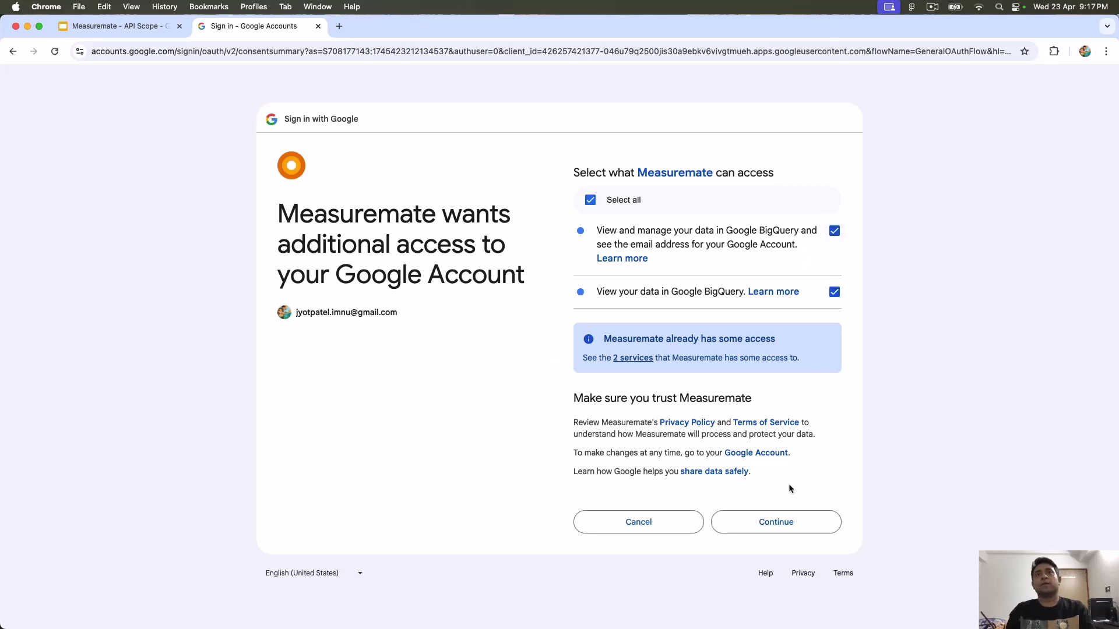
{"action": "left_click", "coordinate": [778, 526]}
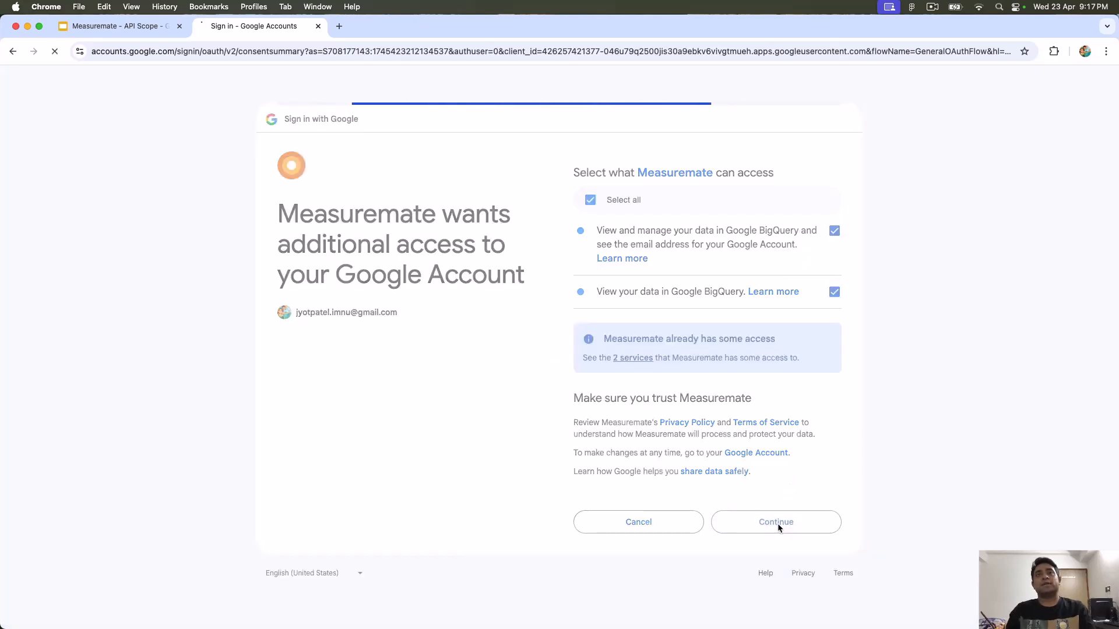
{"action": "key", "text": "super+Tab"}
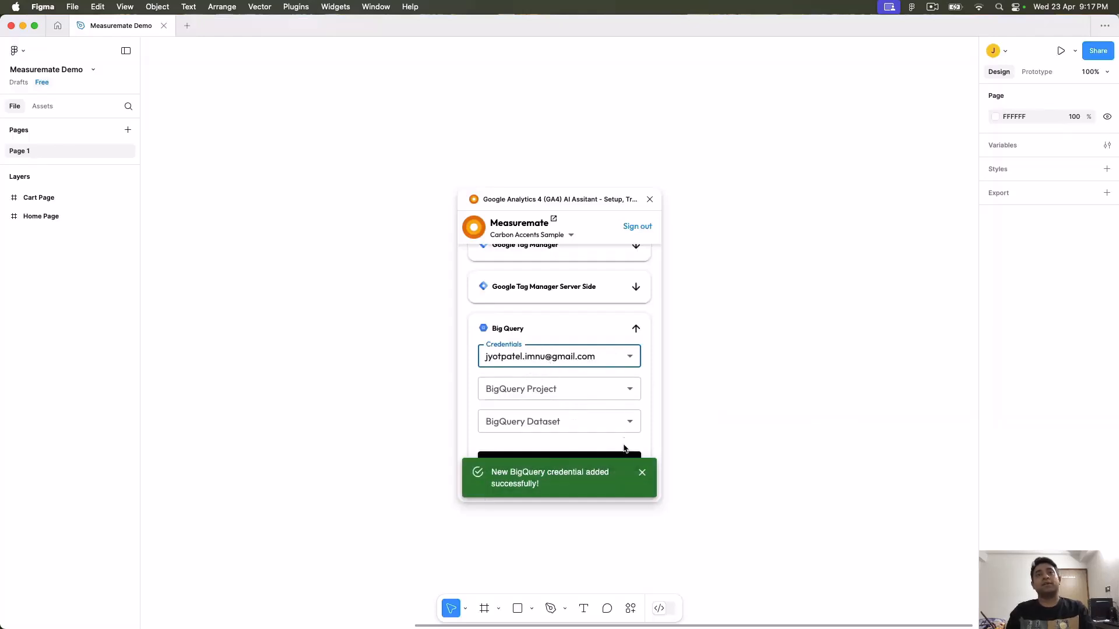
{"action": "left_click", "coordinate": [642, 474]}
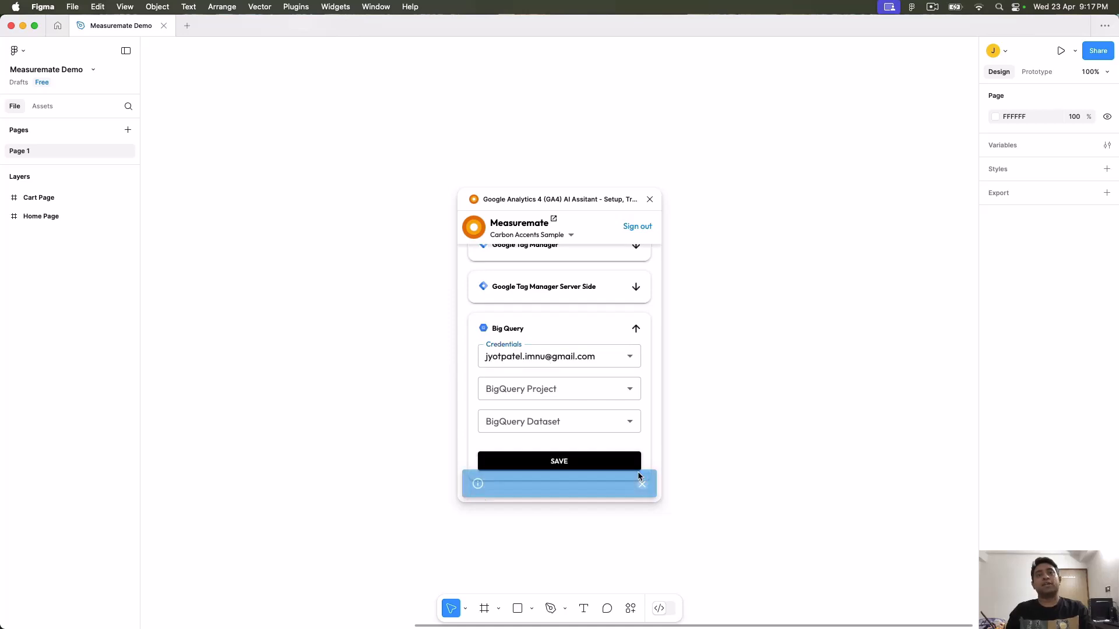
Step: Set the BigQuery project to Measuremate (measuremate-388c7) and the dataset to analytics_279507347, and save the BigQuery details
{"action": "left_click", "coordinate": [497, 401]}
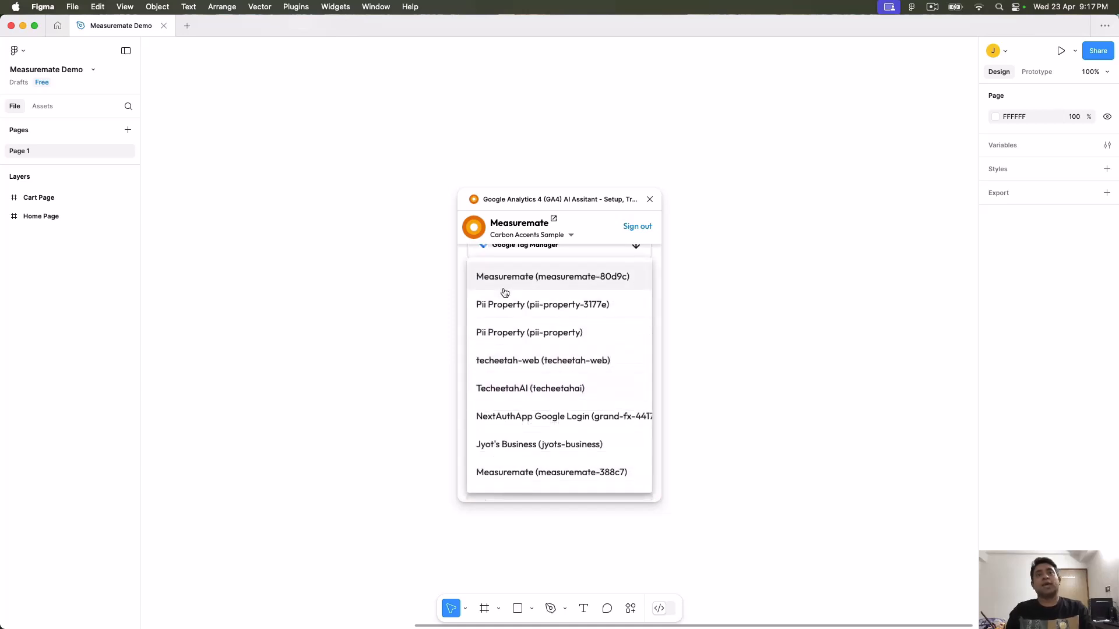
{"action": "left_click", "coordinate": [512, 477]}
{"action": "left_click", "coordinate": [513, 420]}
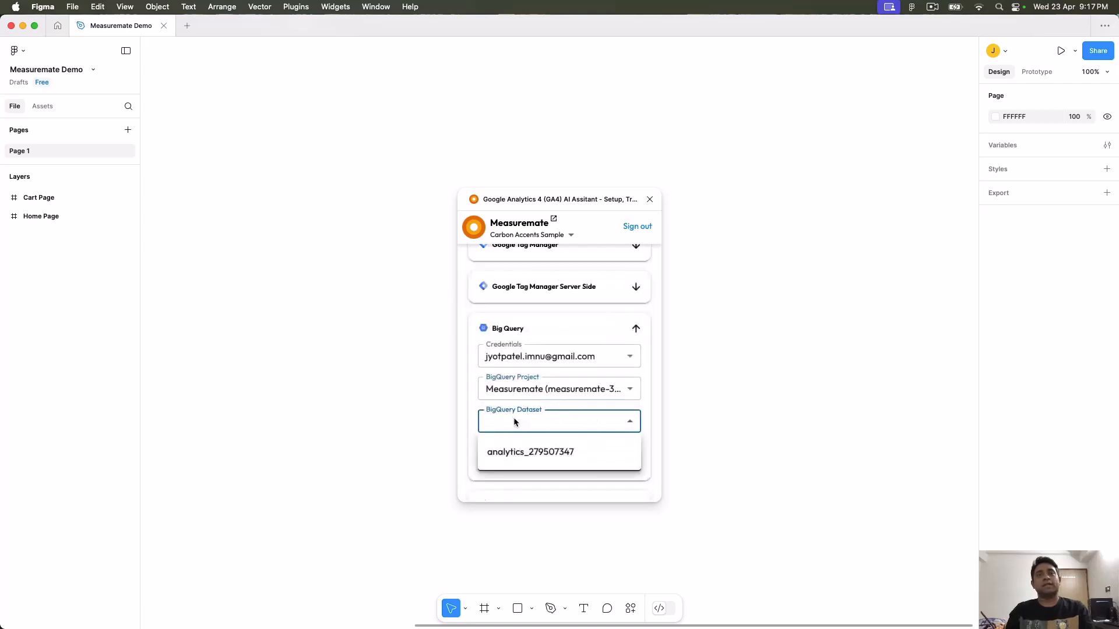
{"action": "left_click", "coordinate": [536, 453]}
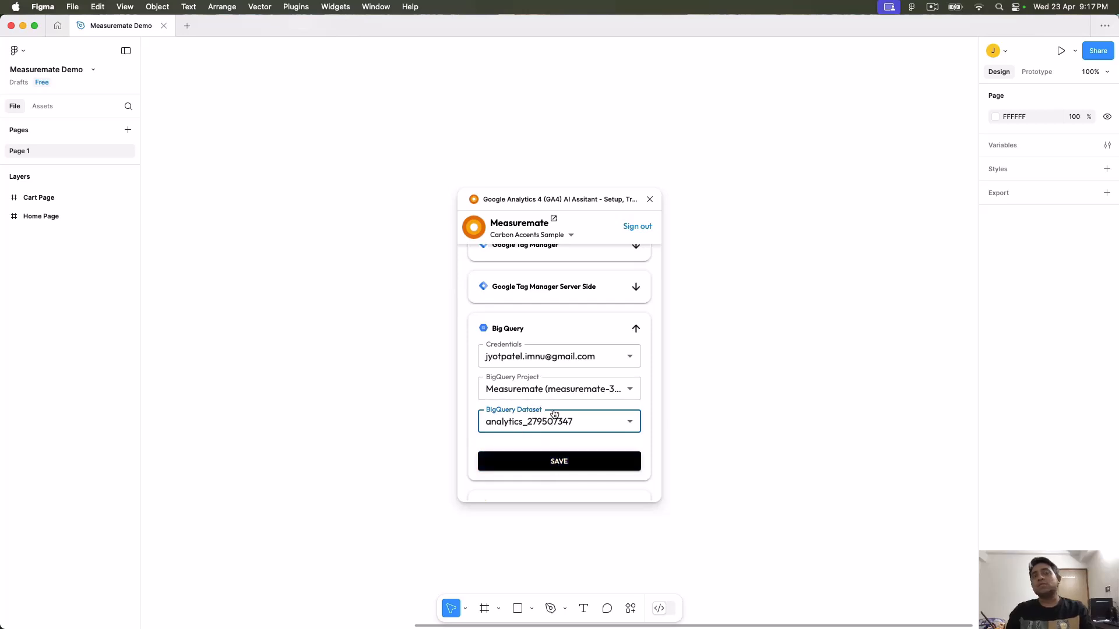
{"action": "left_click", "coordinate": [555, 461]}
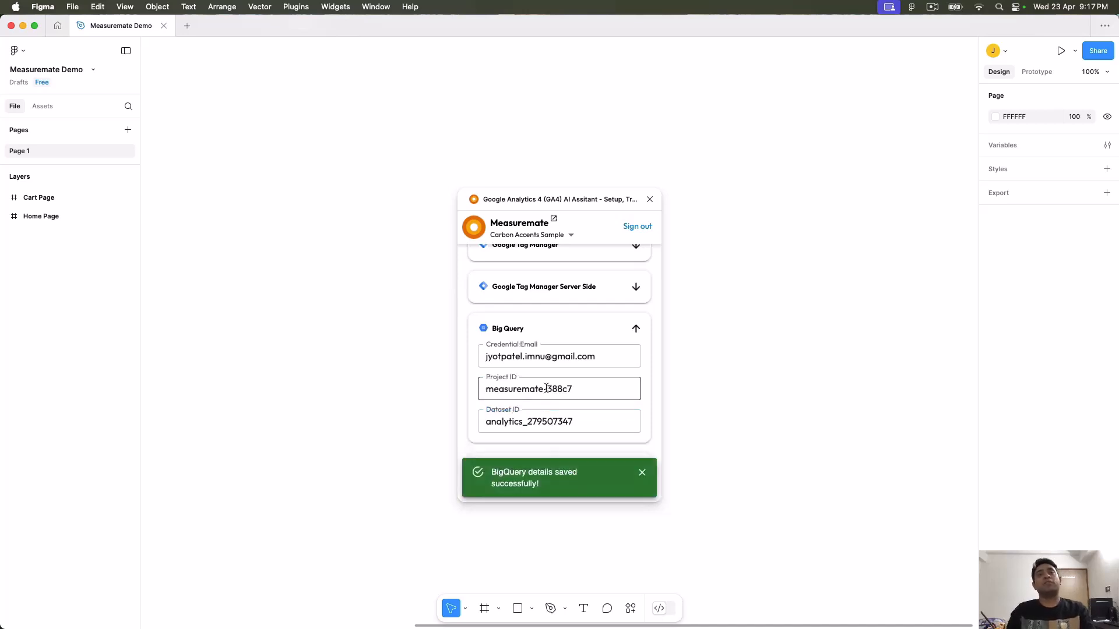
{"action": "left_click", "coordinate": [643, 473]}
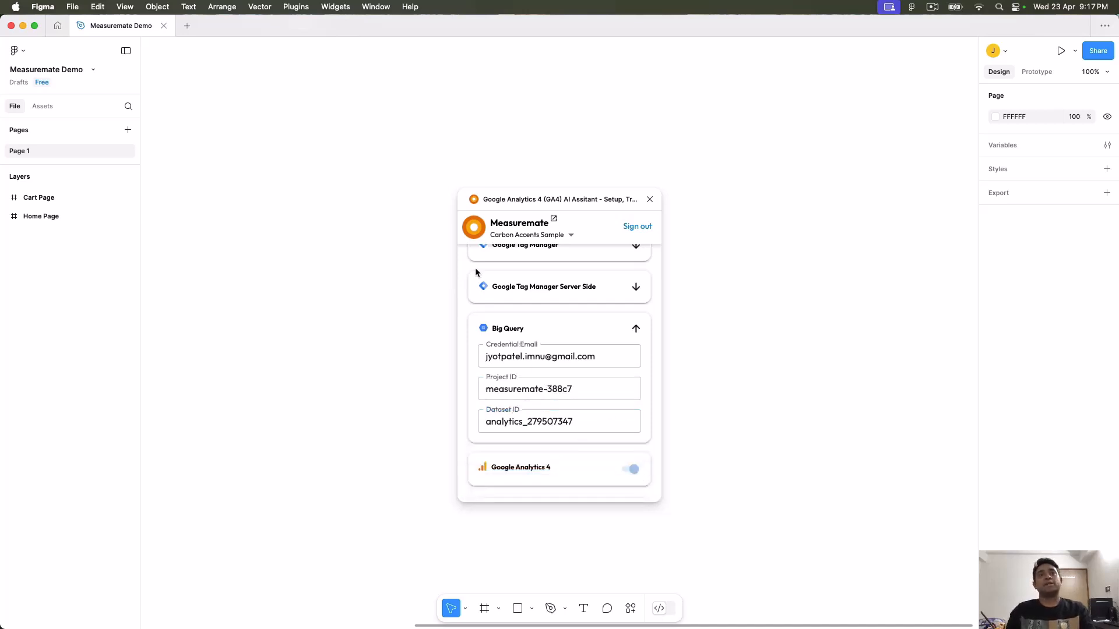
Step: Return to the plugin's home screen and reopen Conversion Journey Insights from the Insights section
{"action": "left_click", "coordinate": [475, 231]}
{"action": "scroll", "coordinate": [572, 420], "scroll_direction": "down", "scroll_amount": 5}
{"action": "left_click", "coordinate": [631, 442]}
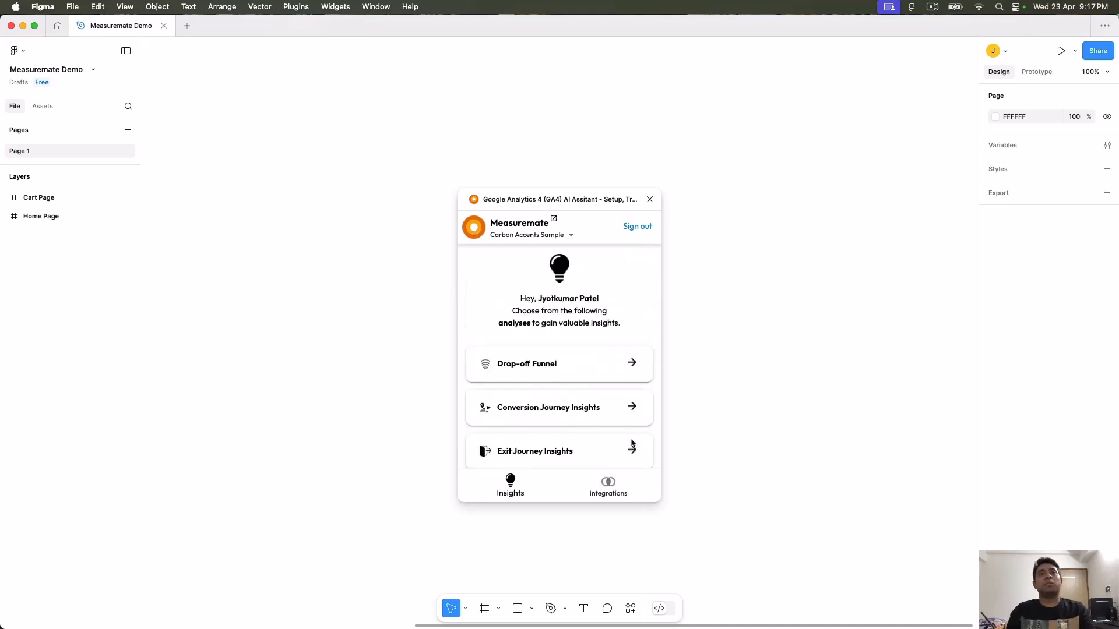
{"action": "left_click", "coordinate": [632, 407]}
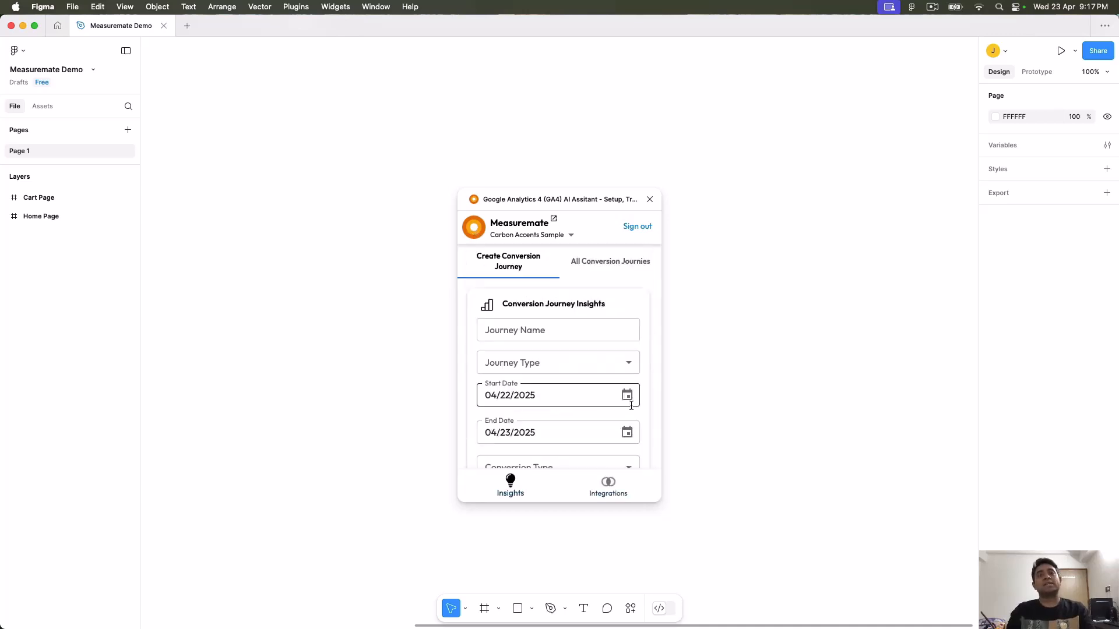
Step: Name the conversion journey Purchase, with journey type Aggregate Journey and transition type Transitions as Events
{"action": "left_click", "coordinate": [552, 330]}
{"action": "type", "text": "Purchae"}
{"action": "type", "text": "e"}
{"action": "left_click", "coordinate": [562, 358]}
{"action": "left_click", "coordinate": [539, 391]}
{"action": "left_click", "coordinate": [550, 398]}
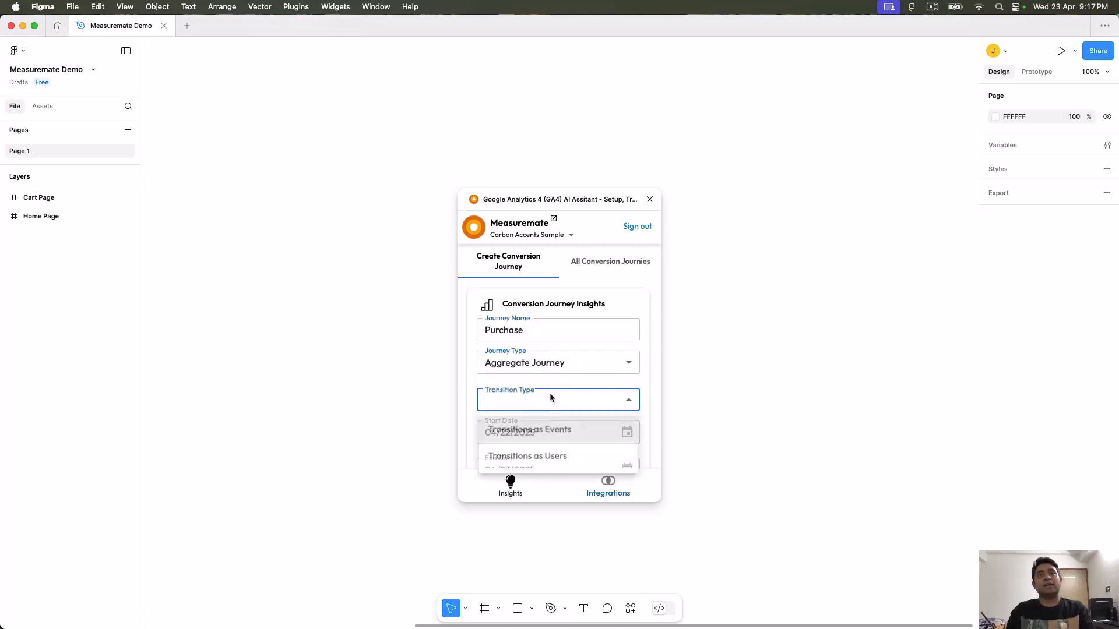
{"action": "left_click", "coordinate": [554, 428]}
Step: Set the journey's date range from 04/09/2025 to 04/16/2025
{"action": "scroll", "coordinate": [581, 449], "scroll_direction": "down", "scroll_amount": 3}
{"action": "left_click", "coordinate": [627, 334]}
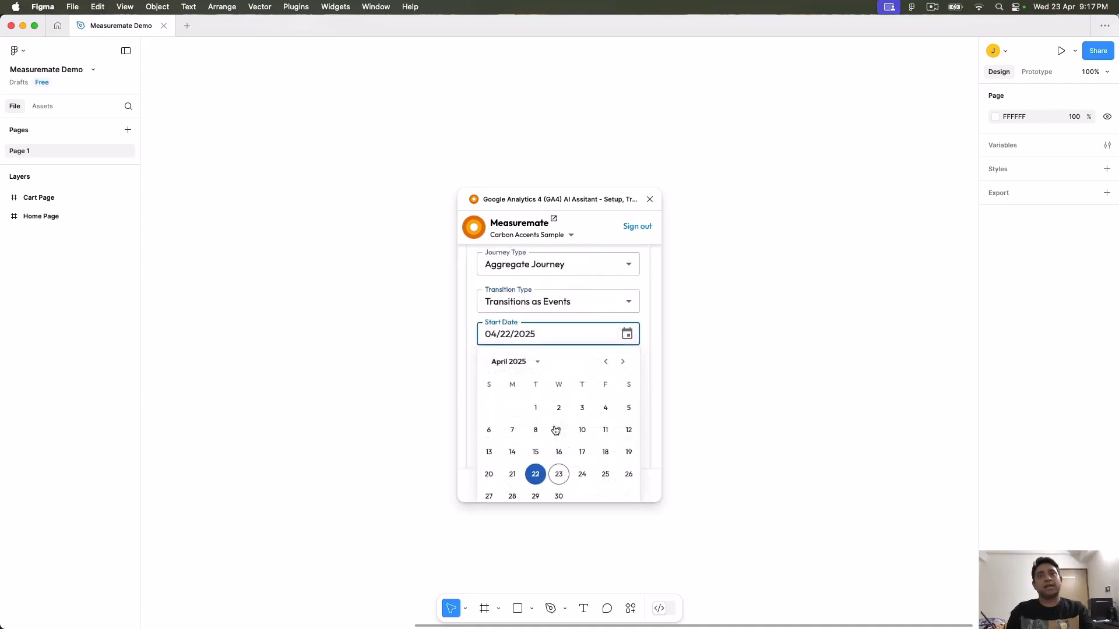
{"action": "left_click", "coordinate": [556, 430]}
{"action": "left_click", "coordinate": [627, 372]}
{"action": "left_click", "coordinate": [552, 483]}
Step: Set the journey's conversion type to purchase
{"action": "scroll", "coordinate": [556, 393], "scroll_direction": "down", "scroll_amount": 2}
{"action": "left_click", "coordinate": [534, 366]}
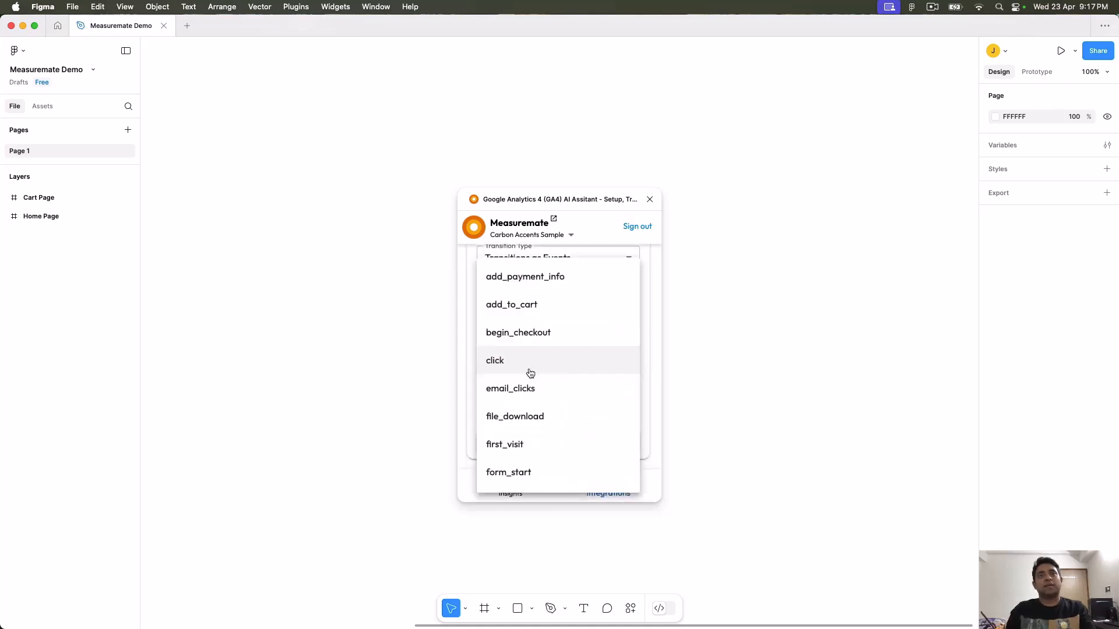
{"action": "scroll", "coordinate": [538, 408], "scroll_direction": "down", "scroll_amount": 5}
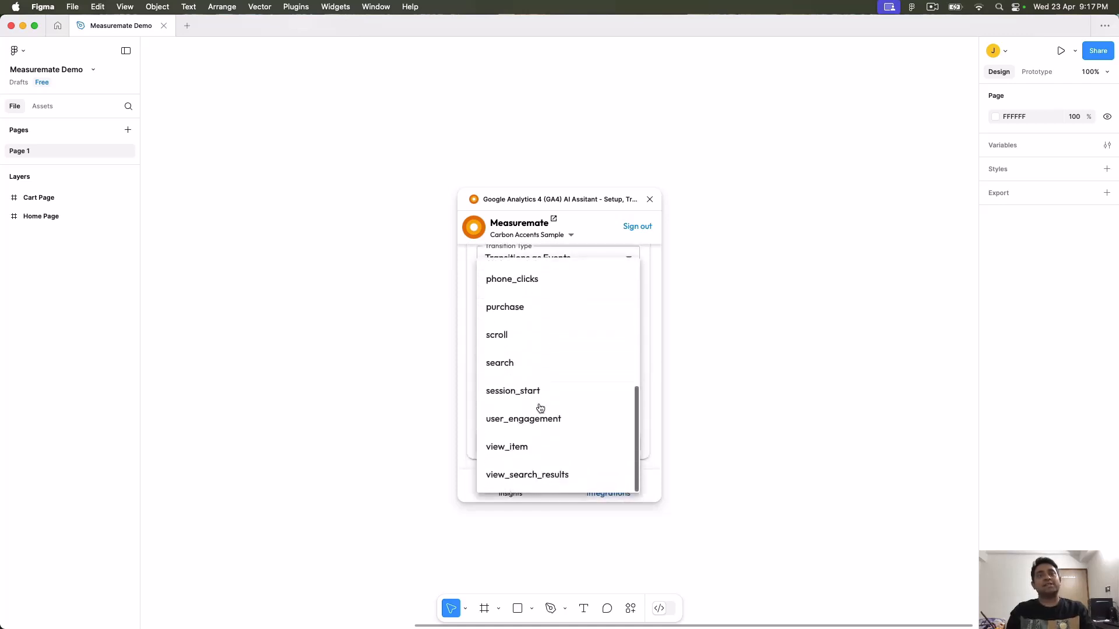
{"action": "left_click", "coordinate": [514, 307]}
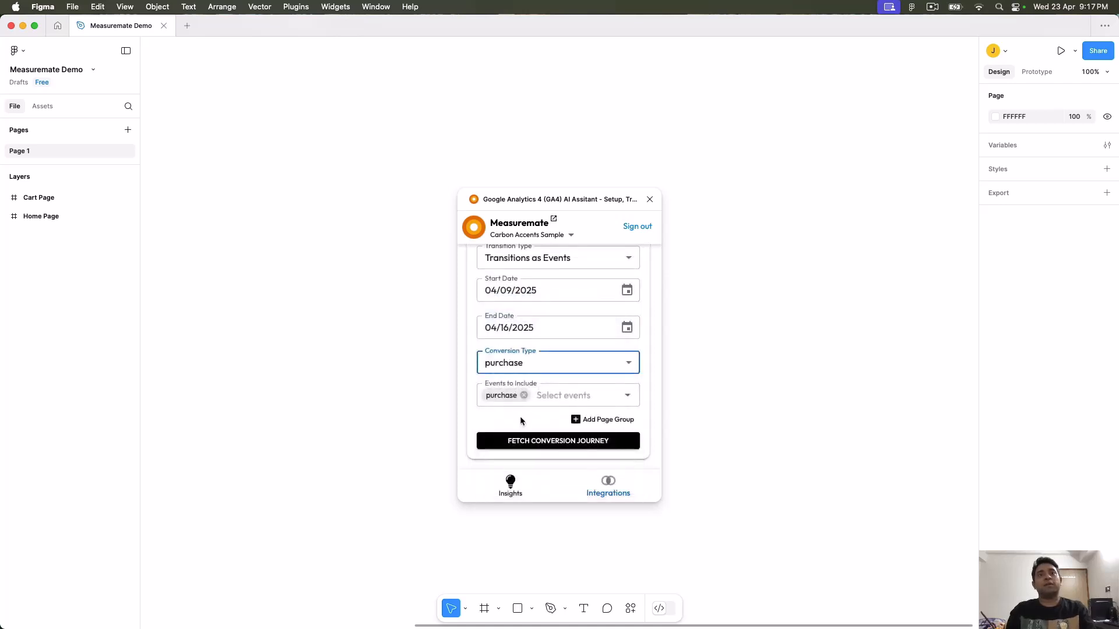
Step: Add page_view and add_to_cart to the journey's events to include, and fetch the conversion journey
{"action": "left_click", "coordinate": [540, 395]}
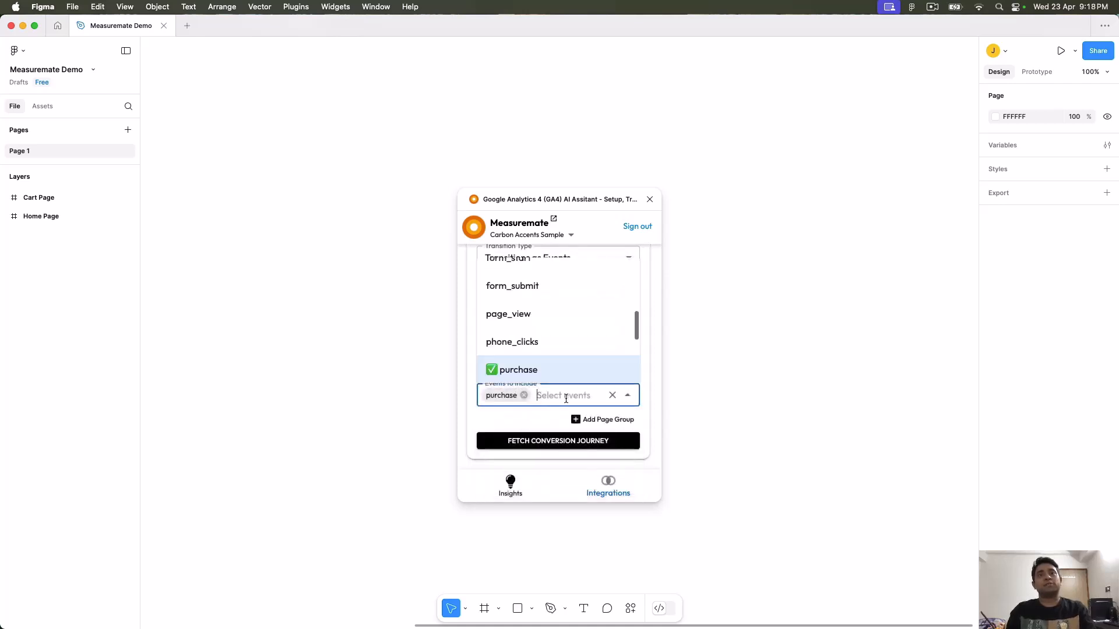
{"action": "left_click", "coordinate": [546, 322]}
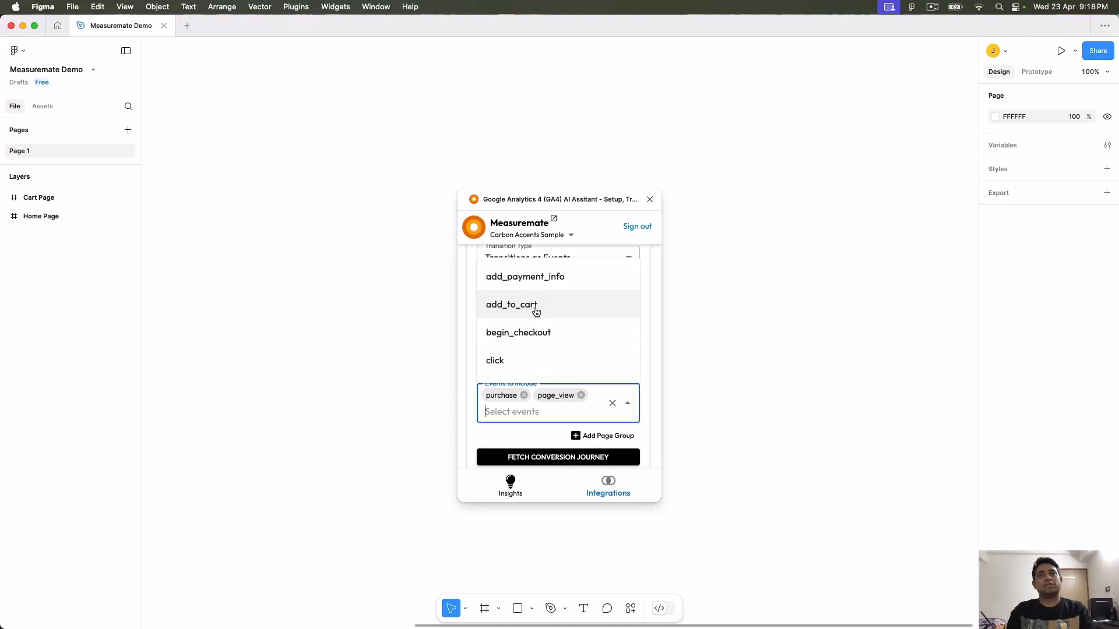
{"action": "left_click", "coordinate": [536, 309]}
{"action": "left_click", "coordinate": [549, 458]}
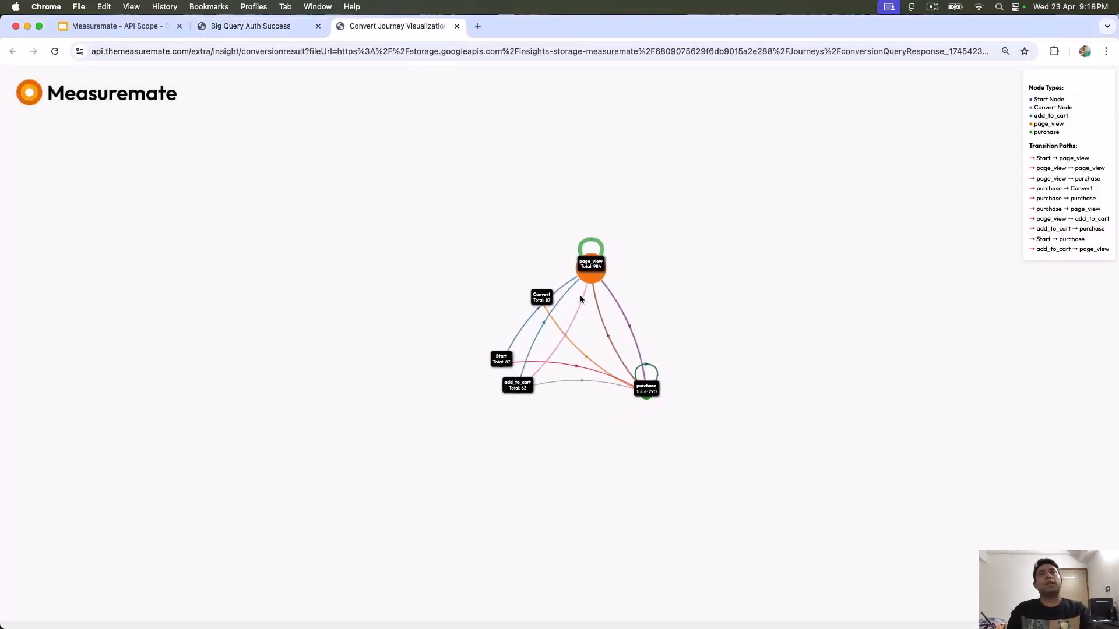
Step: Enlarge the journey visualization page to 100% and reposition its page_view and Start nodes to examine the transitions
{"action": "mouse_move", "coordinate": [590, 276]}
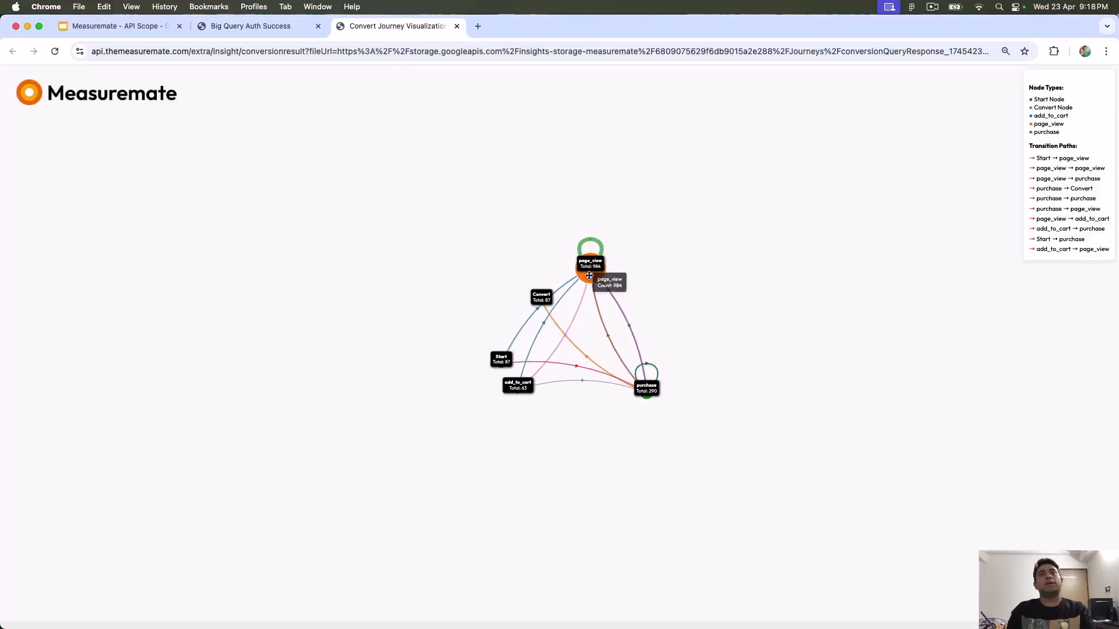
{"action": "key", "text": "super+equal"}
{"action": "key", "text": "super+equal"}
{"action": "key", "text": "super+equal"}
{"action": "key", "text": "super+equal"}
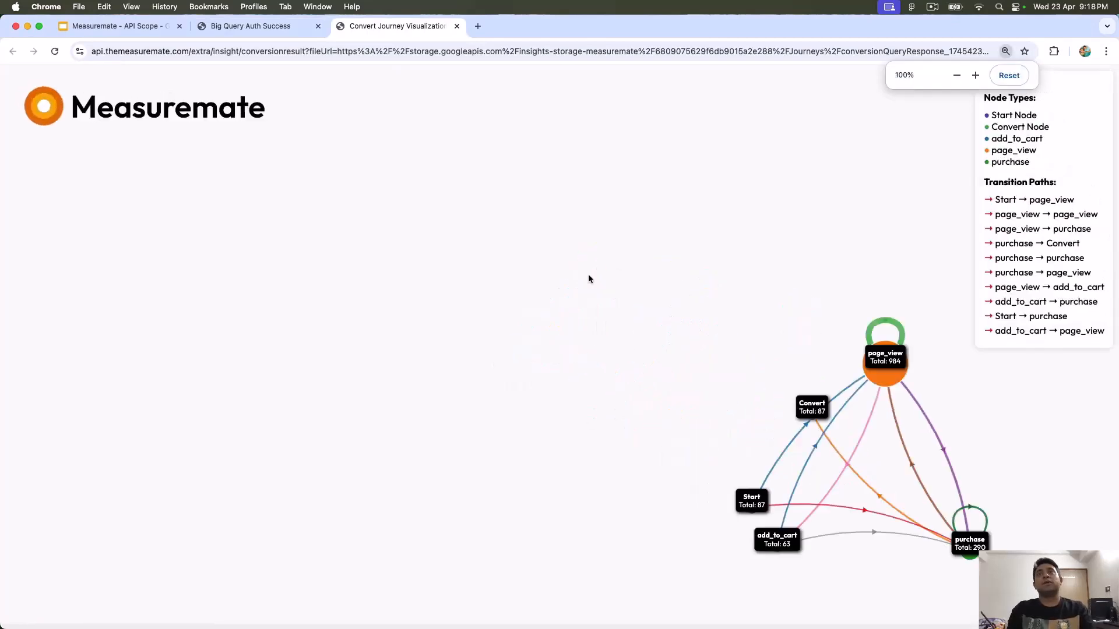
{"action": "left_click_drag", "start_coordinate": [892, 368], "coordinate": [422, 314]}
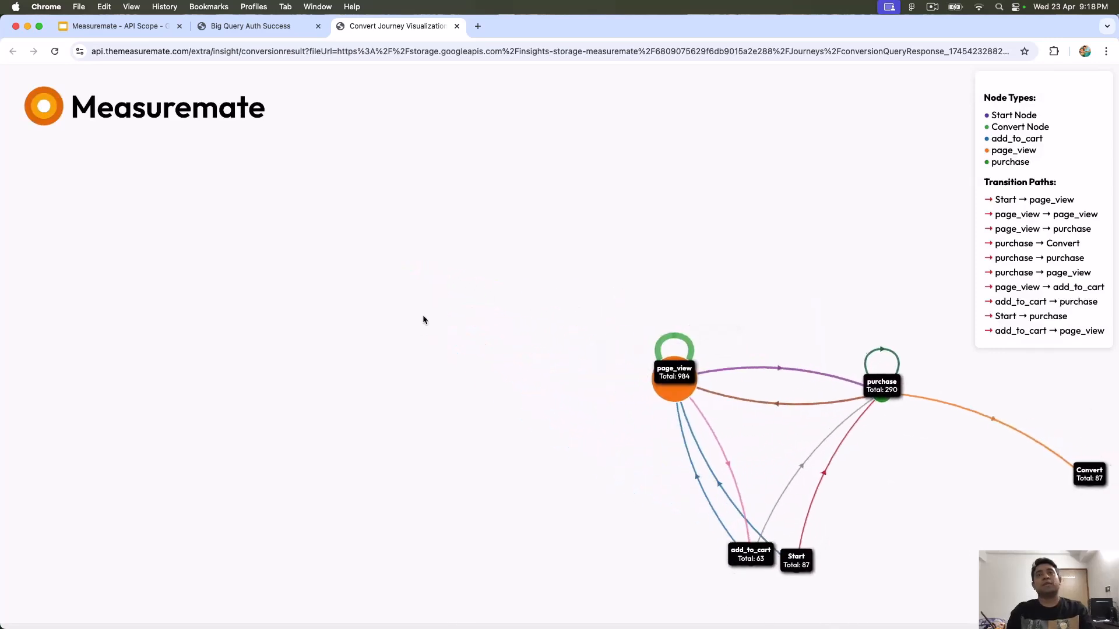
{"action": "left_click_drag", "start_coordinate": [779, 551], "coordinate": [274, 284]}
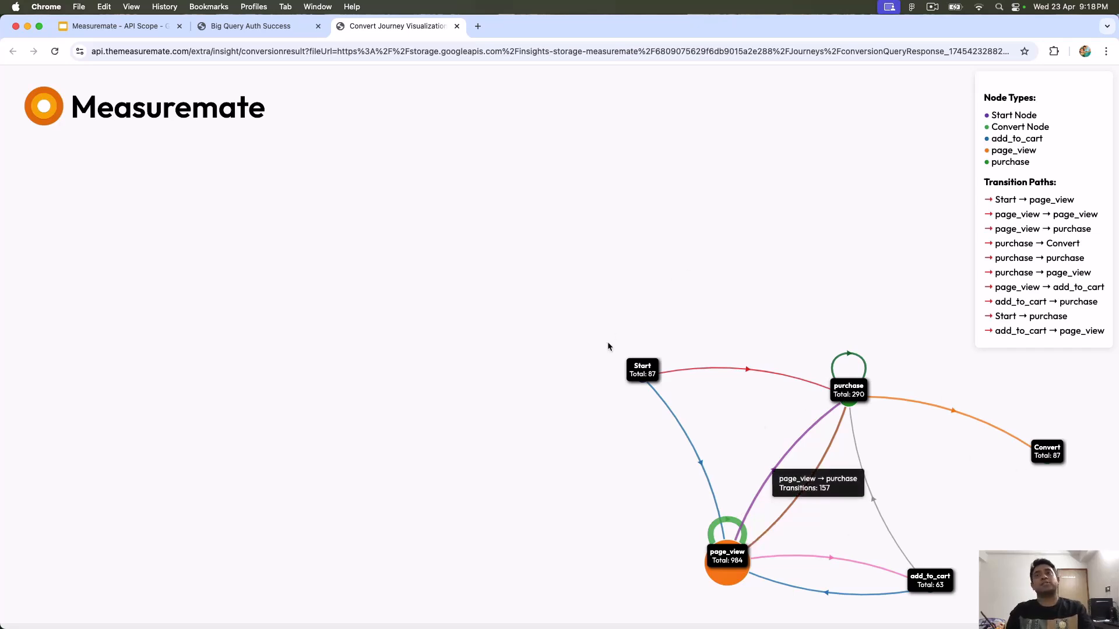
Step: Close the BigQuery authorization and journey visualization pages, and show slide 19 on the bigquery scope
{"action": "left_click", "coordinate": [263, 31]}
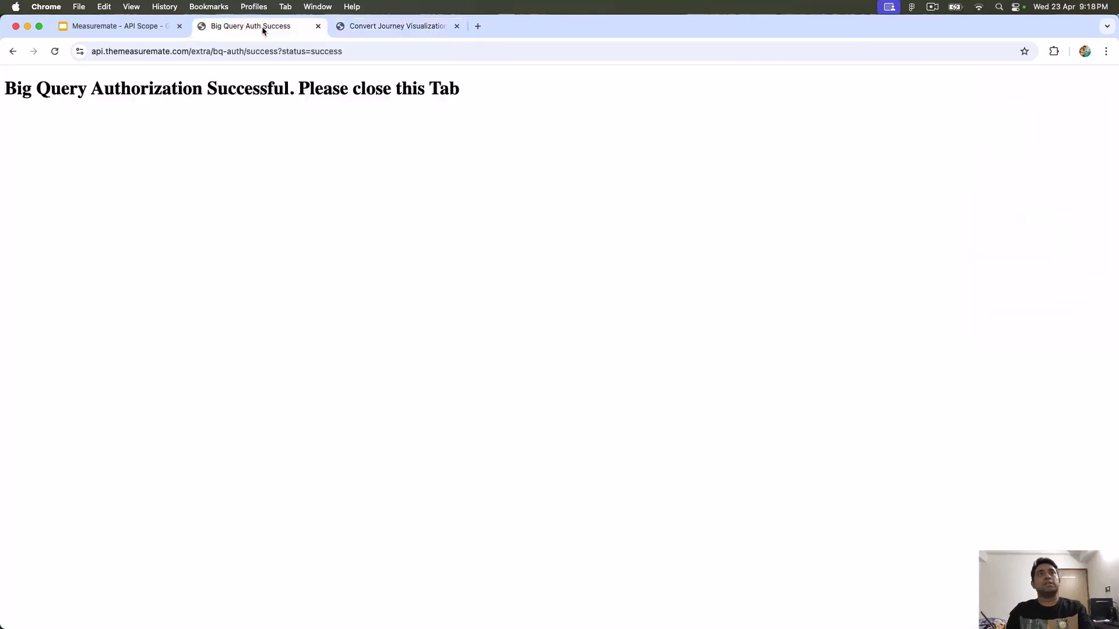
{"action": "left_click", "coordinate": [317, 28]}
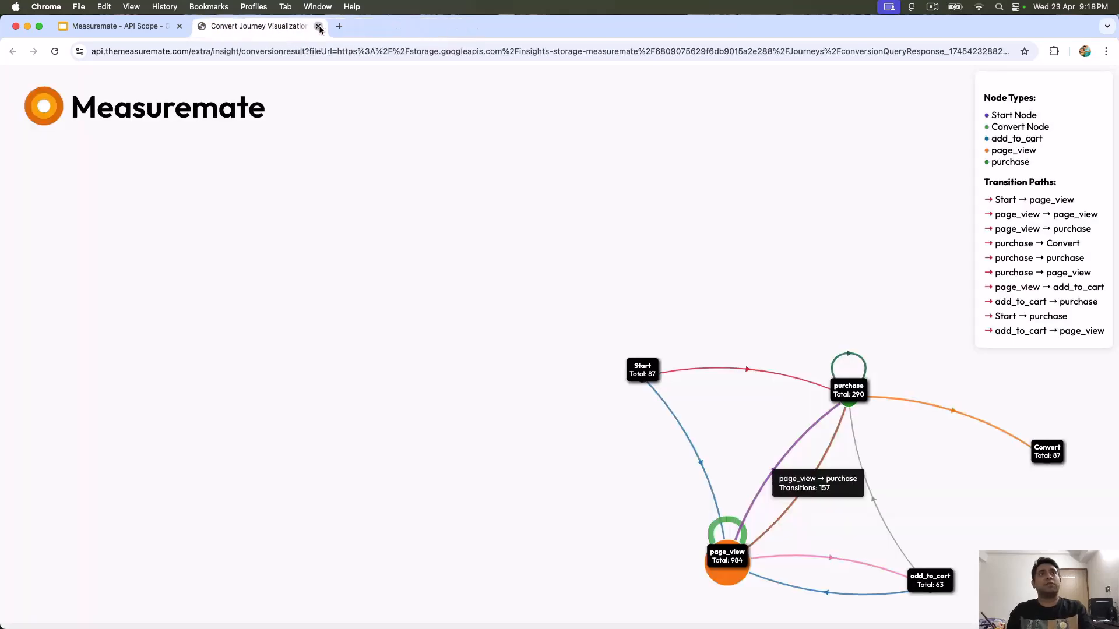
{"action": "left_click", "coordinate": [318, 27]}
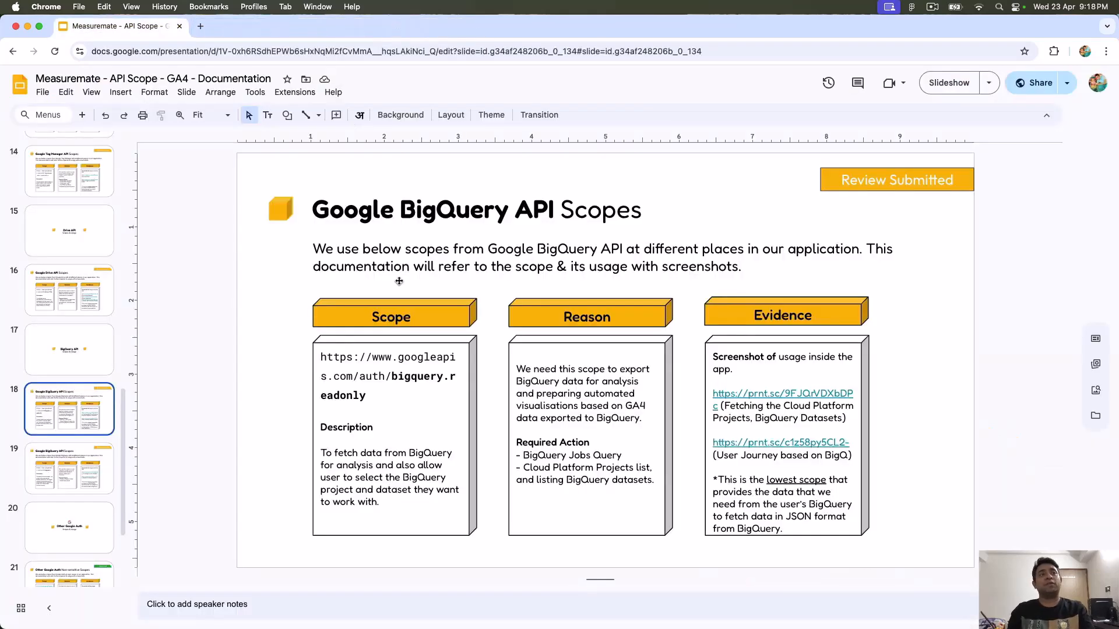
{"action": "left_click", "coordinate": [50, 482]}
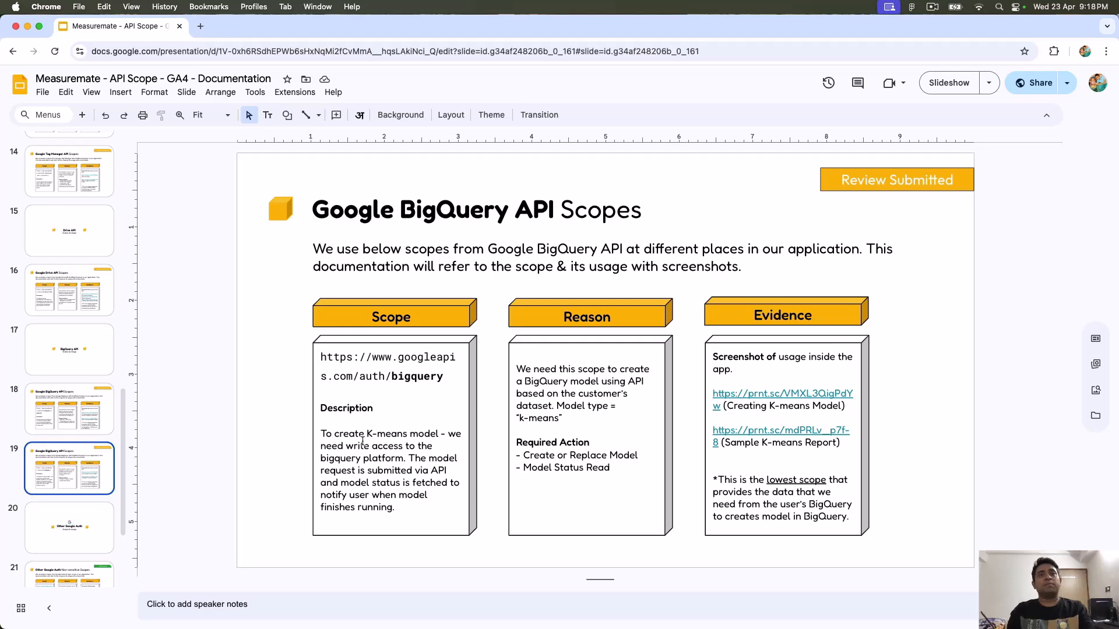
Step: Switch to Figma, return to the plugin's home screen and open RFM Segmentation from the Insights section
{"action": "key", "text": "super+Tab"}
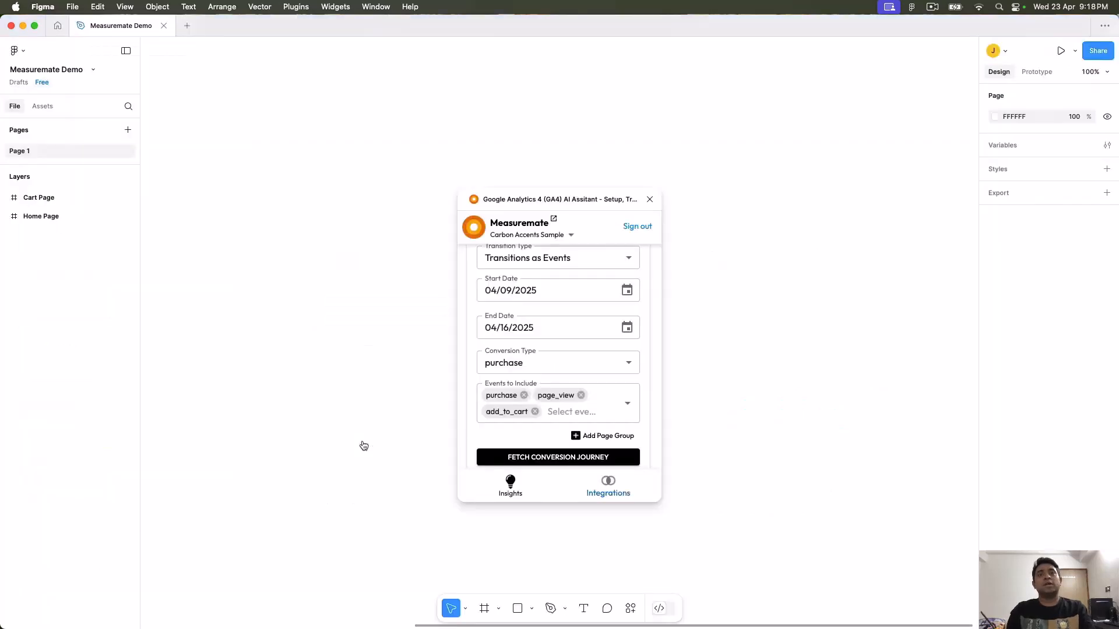
{"action": "left_click", "coordinate": [476, 232]}
{"action": "scroll", "coordinate": [595, 374], "scroll_direction": "down", "scroll_amount": 5}
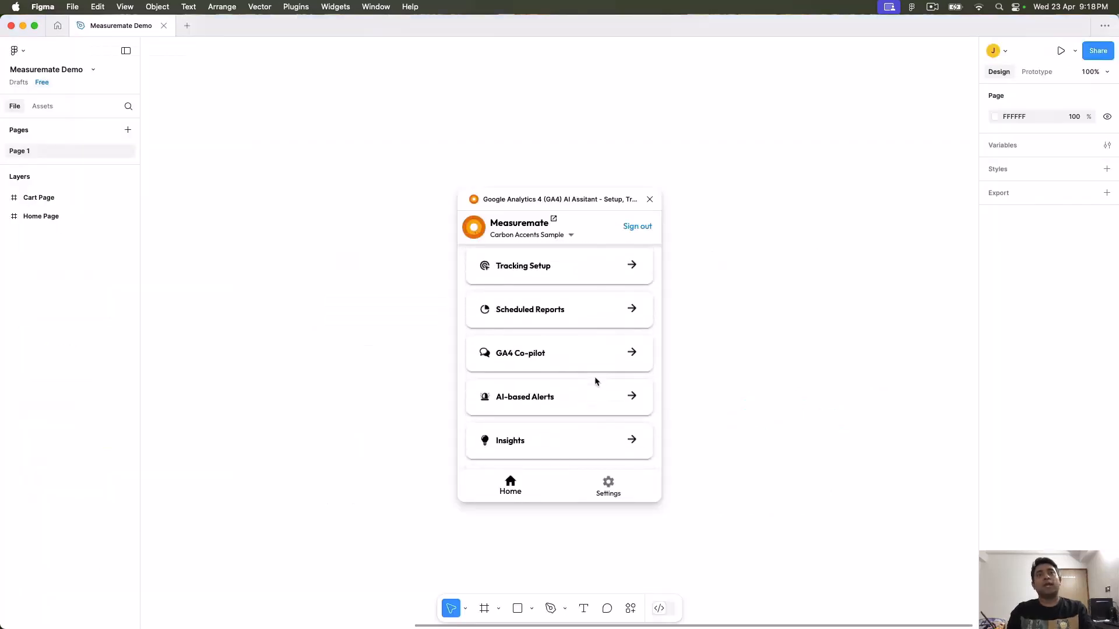
{"action": "left_click", "coordinate": [634, 443]}
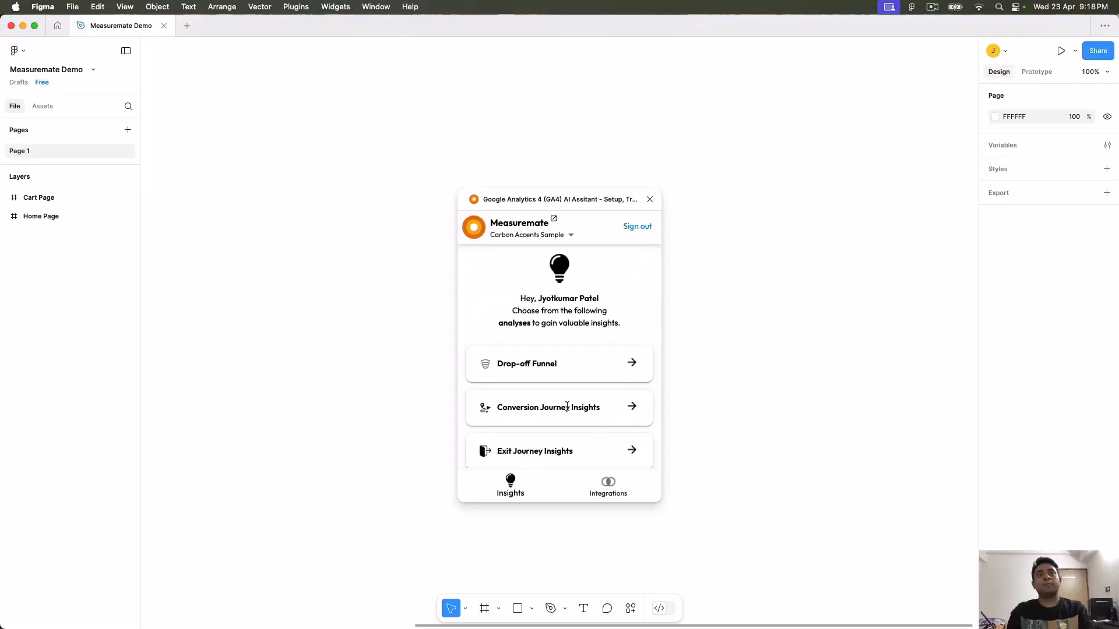
{"action": "scroll", "coordinate": [567, 406], "scroll_direction": "down", "scroll_amount": 4}
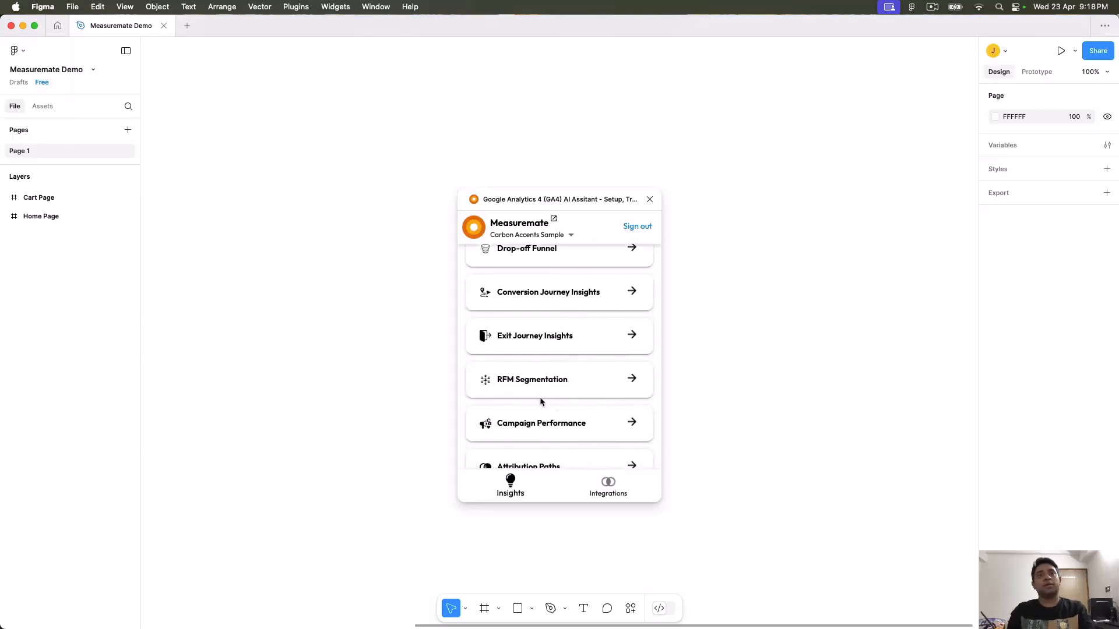
{"action": "left_click_drag", "start_coordinate": [499, 381], "coordinate": [570, 382]}
{"action": "left_click", "coordinate": [570, 381]}
{"action": "left_click", "coordinate": [633, 379]}
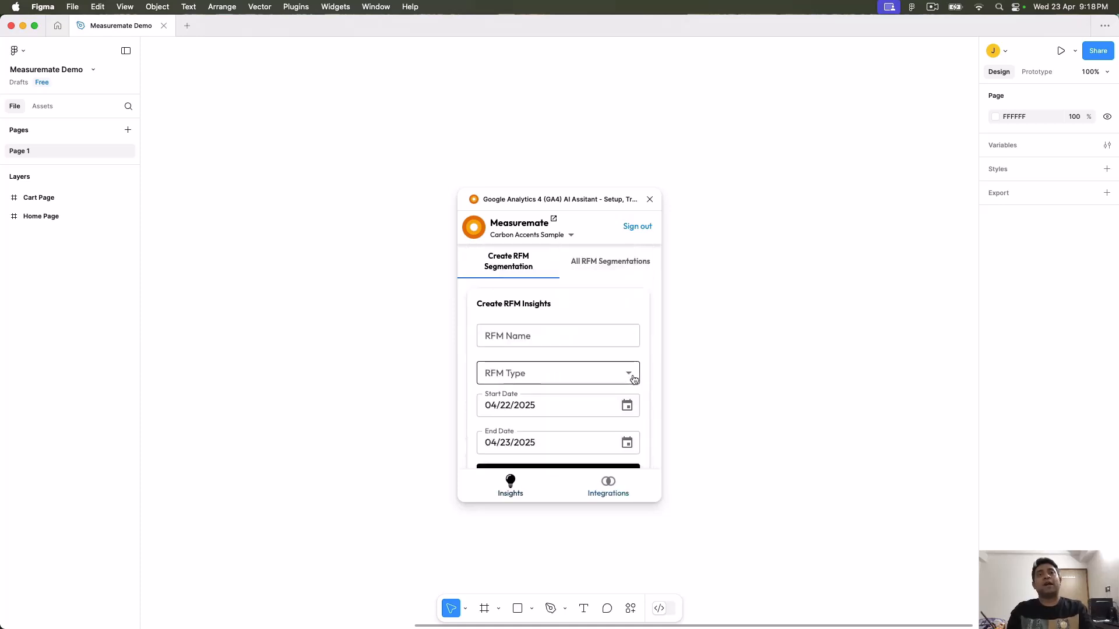
Step: Name the RFM analysis K-means AI-based RFM - BQ ML and set its type to Kmeans RFM using BigQuery ML
{"action": "left_click", "coordinate": [544, 337]}
{"action": "type", "text": "K-means AI-based RFM - B"}
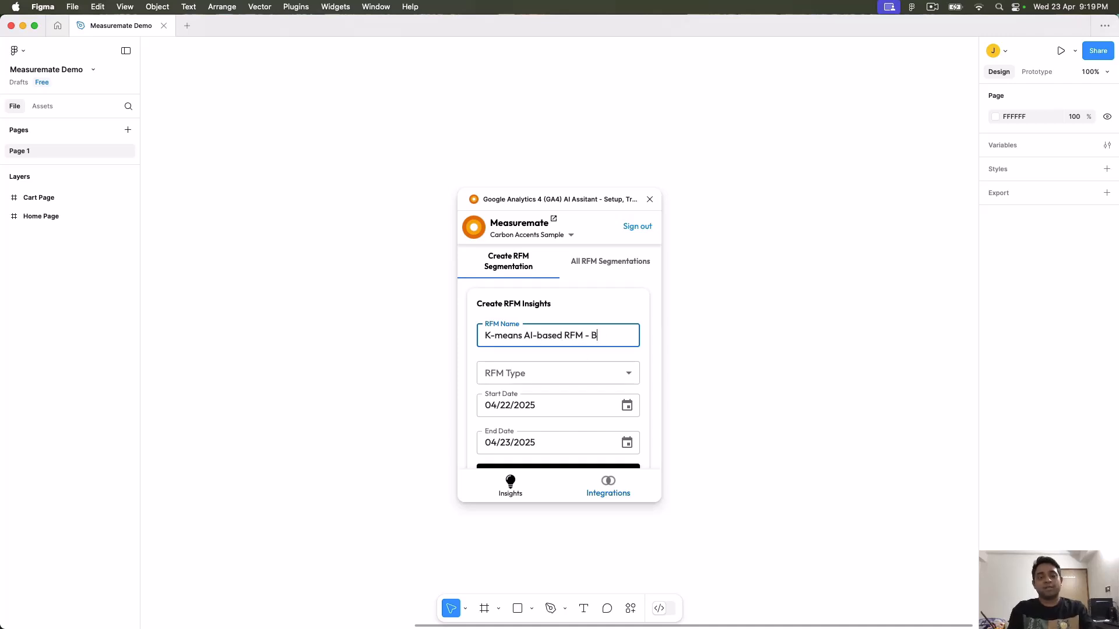
{"action": "type", "text": "L"}
{"action": "left_click", "coordinate": [551, 370]}
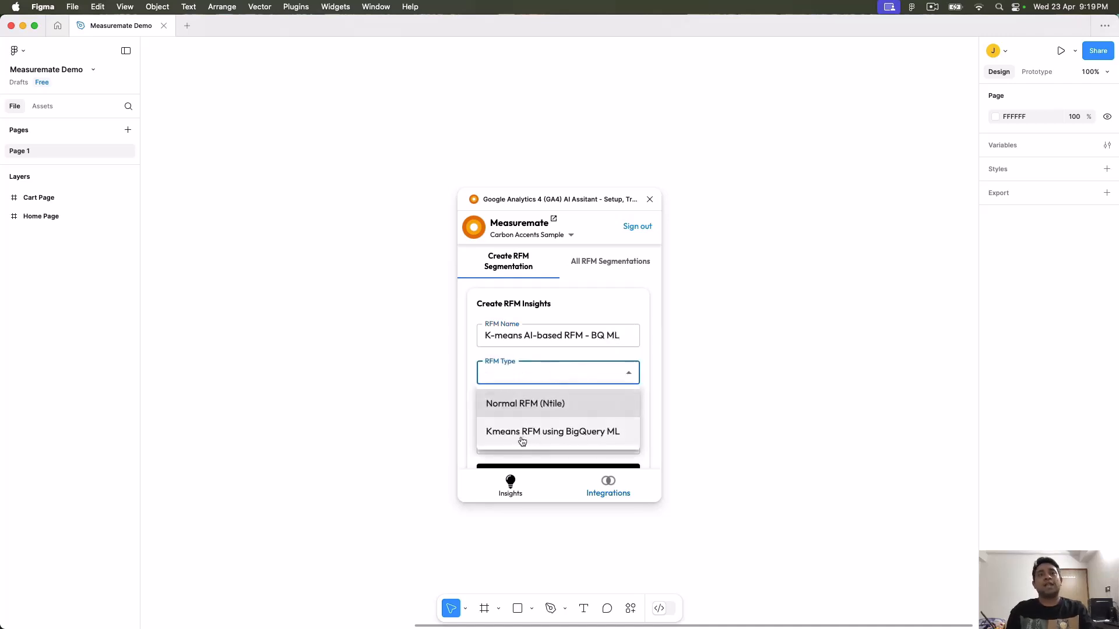
{"action": "left_click", "coordinate": [593, 437]}
Step: Set the RFM start date to 04/10/2025, fetch the RFM insights and read the processing notice
{"action": "left_click", "coordinate": [627, 406]}
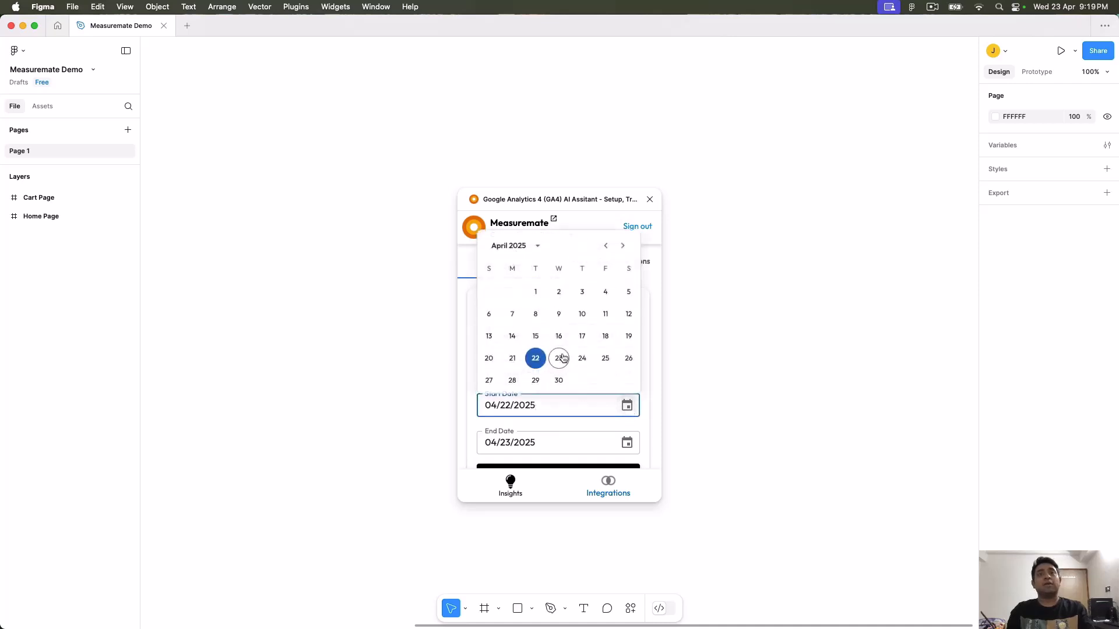
{"action": "left_click", "coordinate": [582, 314]}
{"action": "scroll", "coordinate": [551, 417], "scroll_direction": "down", "scroll_amount": 2}
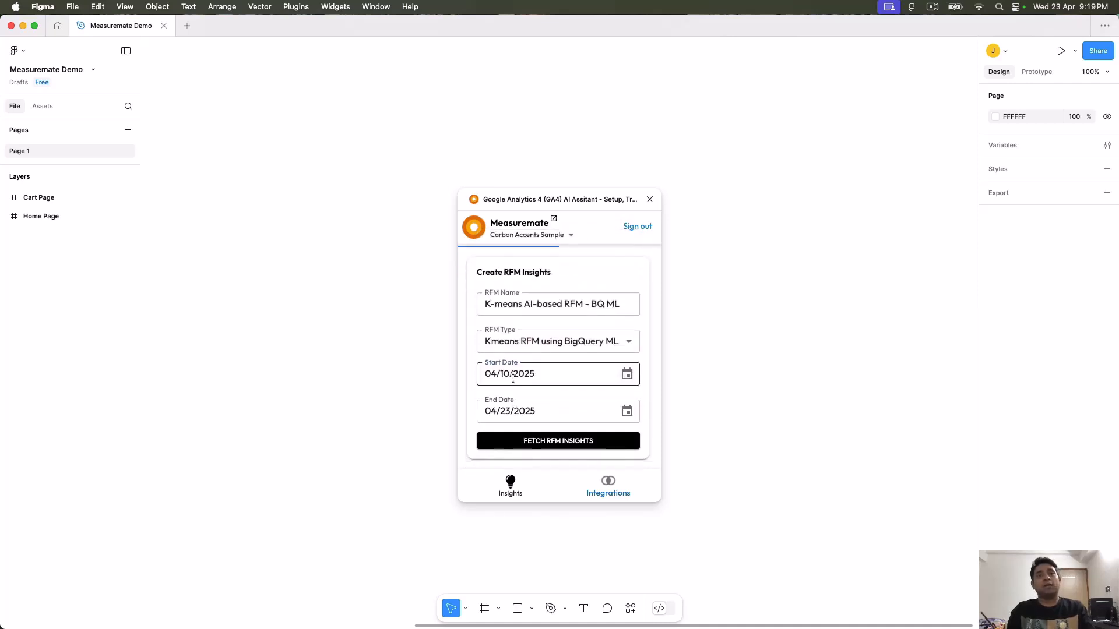
{"action": "left_click", "coordinate": [565, 440]}
{"action": "left_click_drag", "start_coordinate": [491, 461], "coordinate": [550, 487]}
{"action": "left_click", "coordinate": [563, 488]}
{"action": "left_click", "coordinate": [492, 456]}
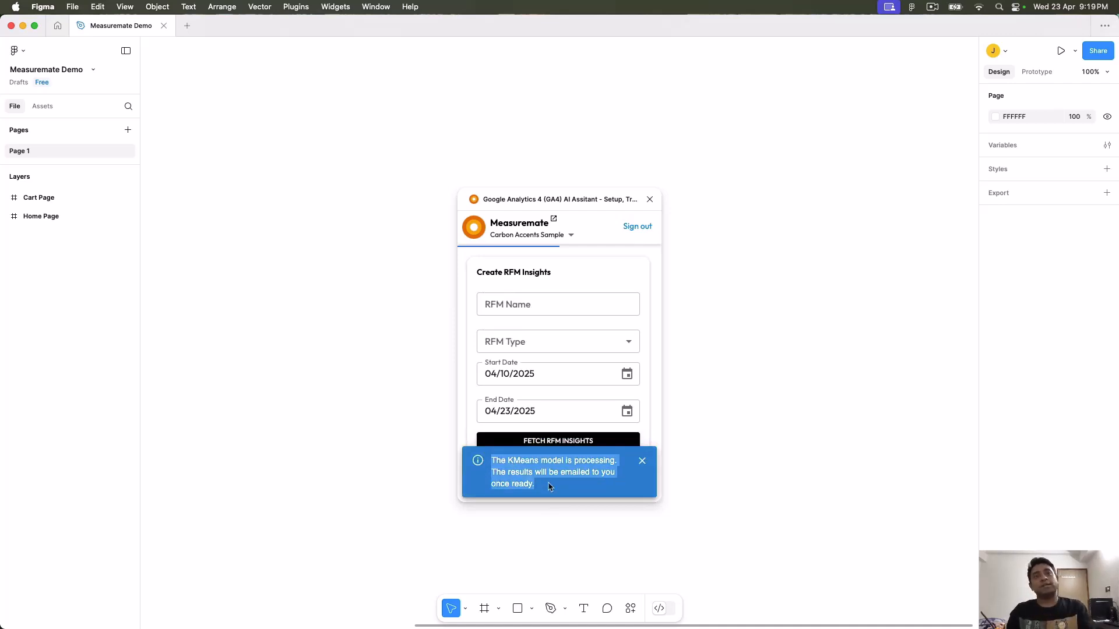
{"action": "left_click", "coordinate": [550, 487]}
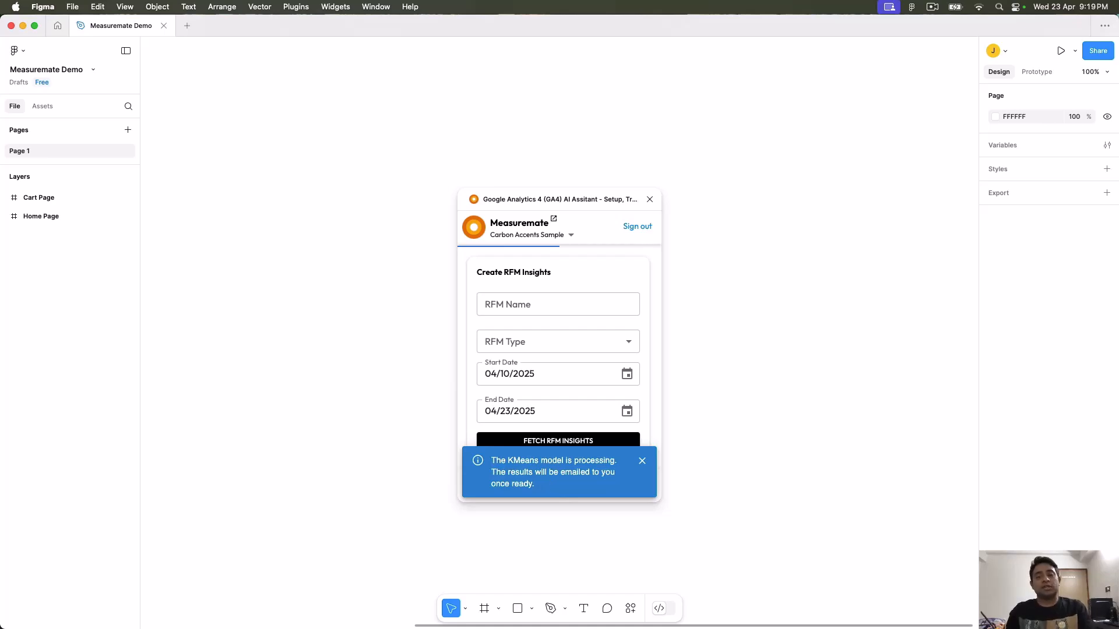
Step: Switch to Chrome, open gmail.com in a new tab and check the Primary and Updates inbox categories
{"action": "key", "text": "super+Tab"}
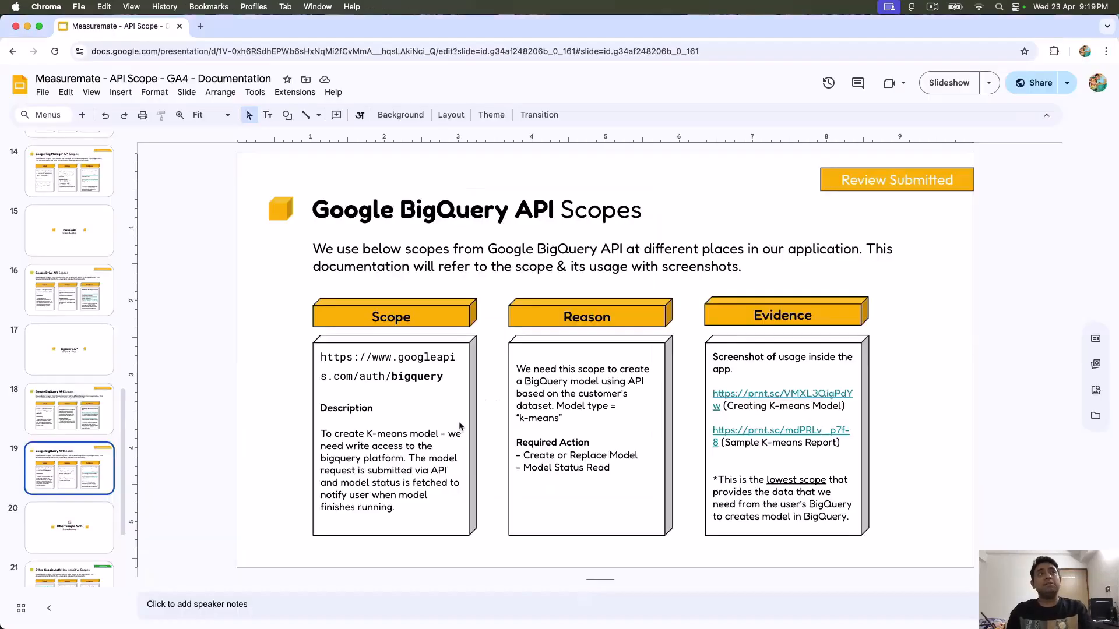
{"action": "left_click", "coordinate": [200, 26]}
{"action": "left_click", "coordinate": [213, 50]}
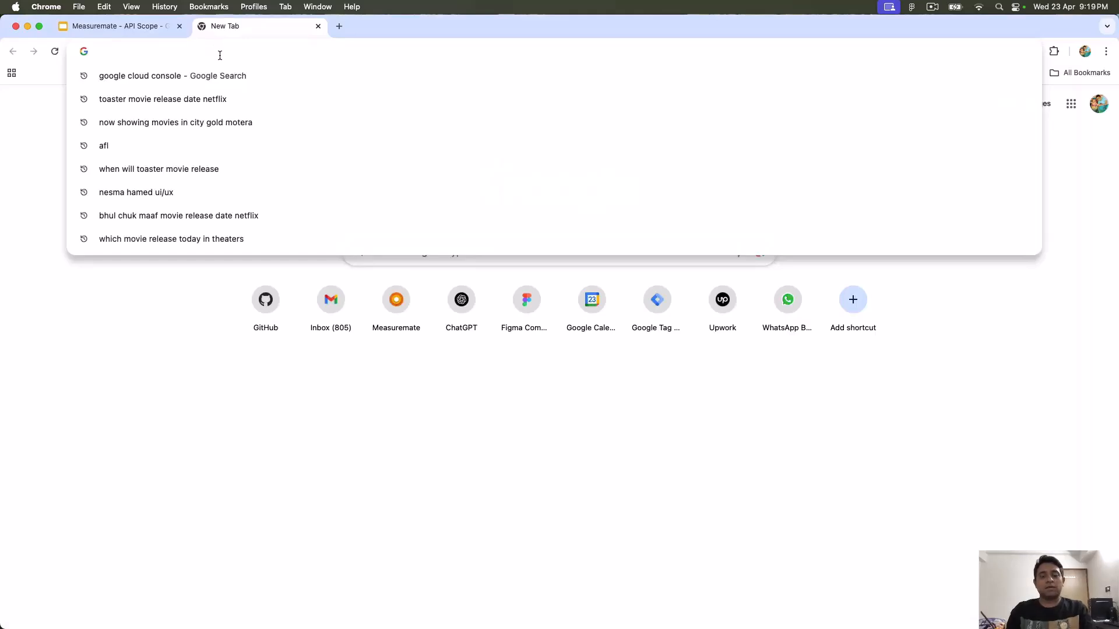
{"action": "type", "text": "gmail.com"}
{"action": "key", "text": "Return"}
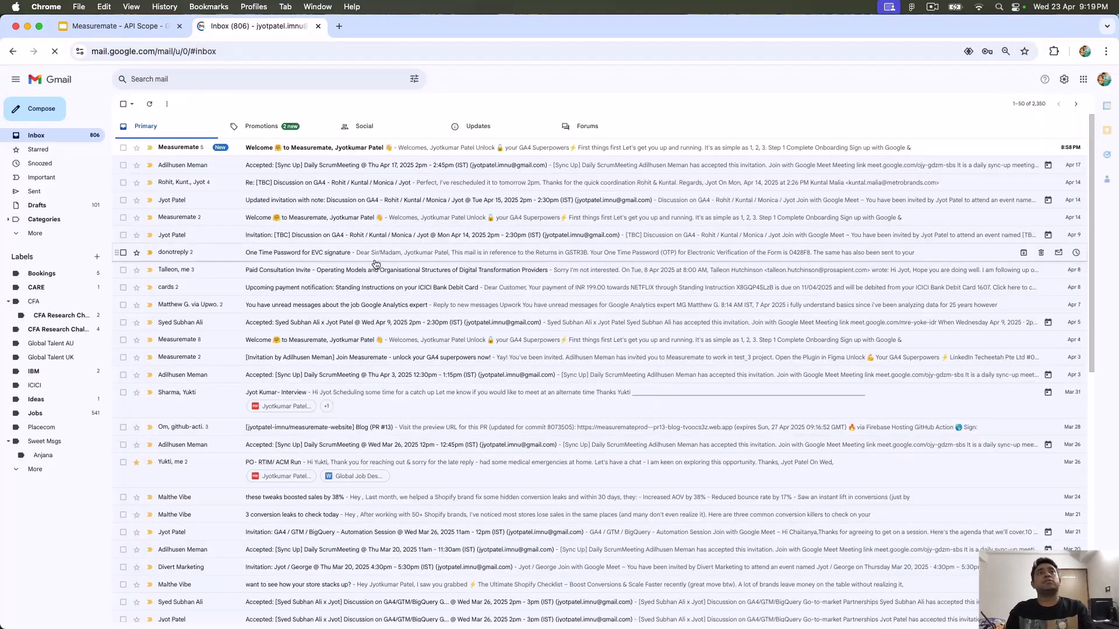
{"action": "left_click", "coordinate": [475, 124]}
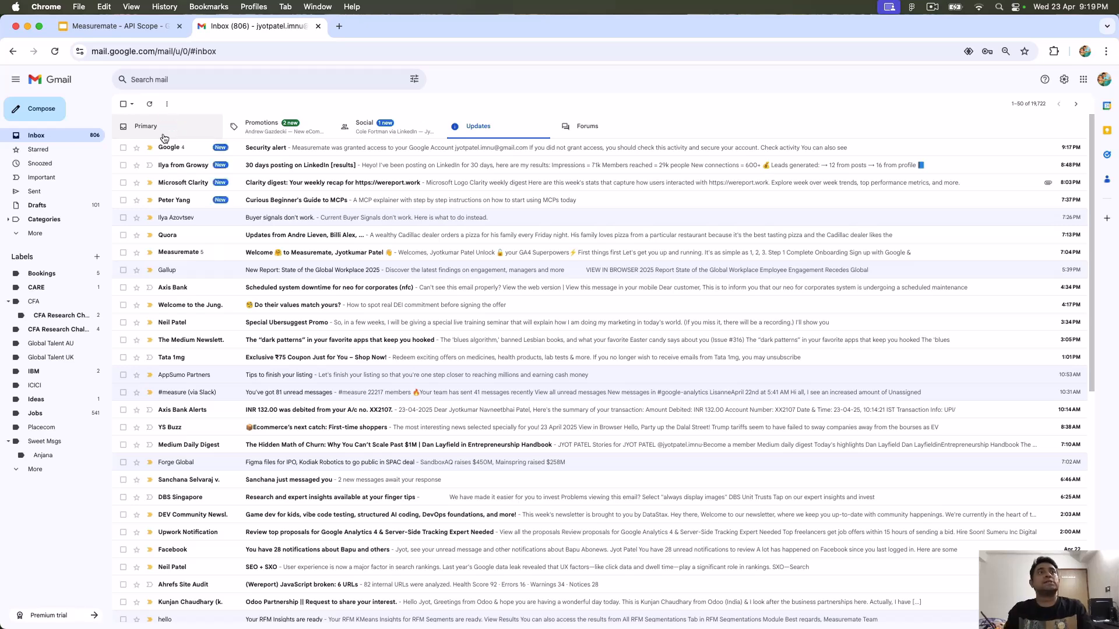
{"action": "left_click", "coordinate": [164, 138]}
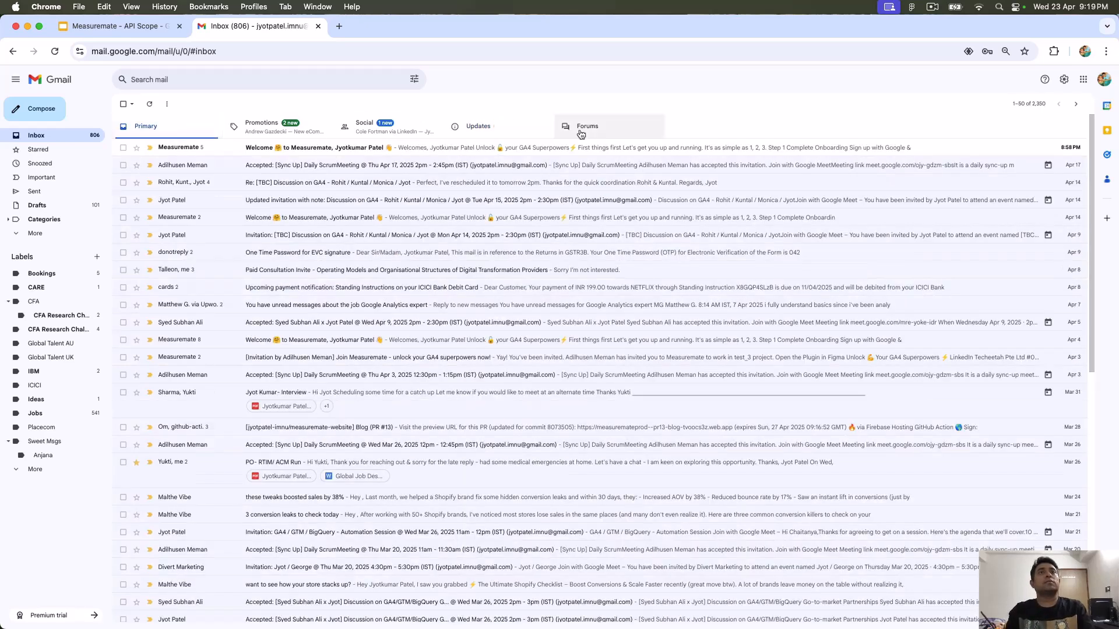
{"action": "left_click", "coordinate": [504, 136]}
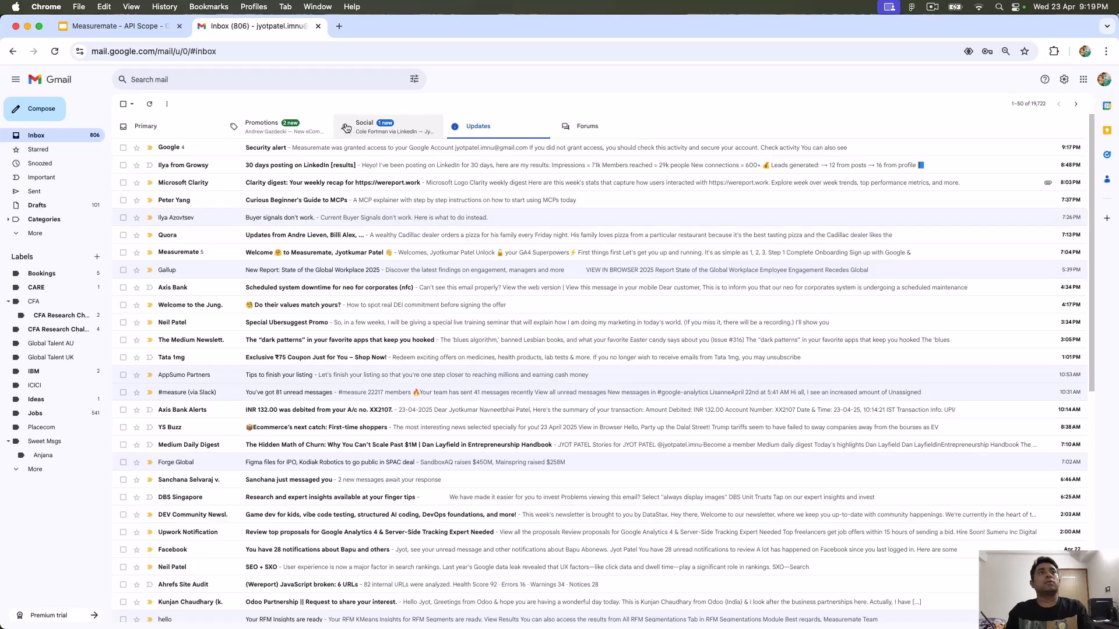
Step: Switch to Figma, check the All RFM Segmentations list and return to the Create RFM Segmentation form
{"action": "key", "text": "super+Tab"}
{"action": "scroll", "coordinate": [591, 355], "scroll_direction": "up", "scroll_amount": 1}
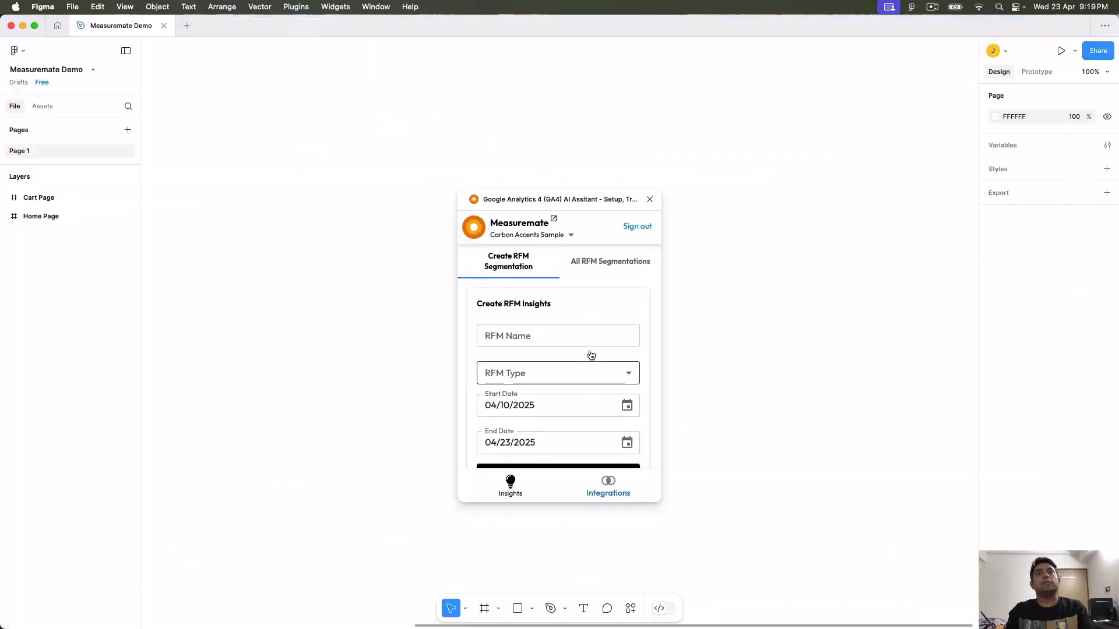
{"action": "left_click", "coordinate": [607, 267]}
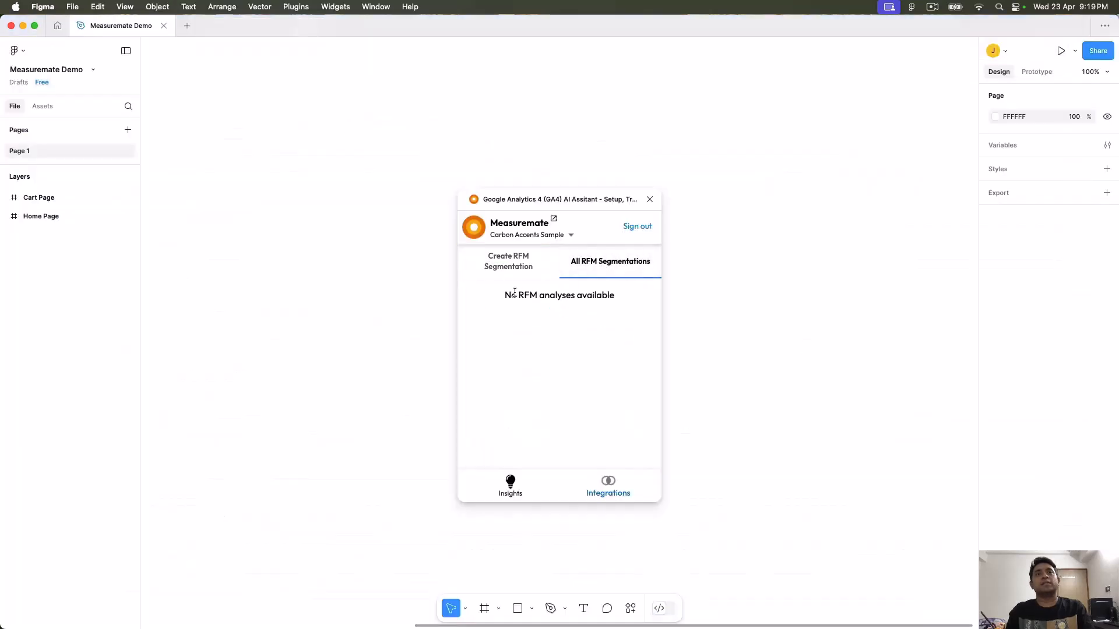
{"action": "left_click_drag", "start_coordinate": [506, 293], "coordinate": [626, 292]}
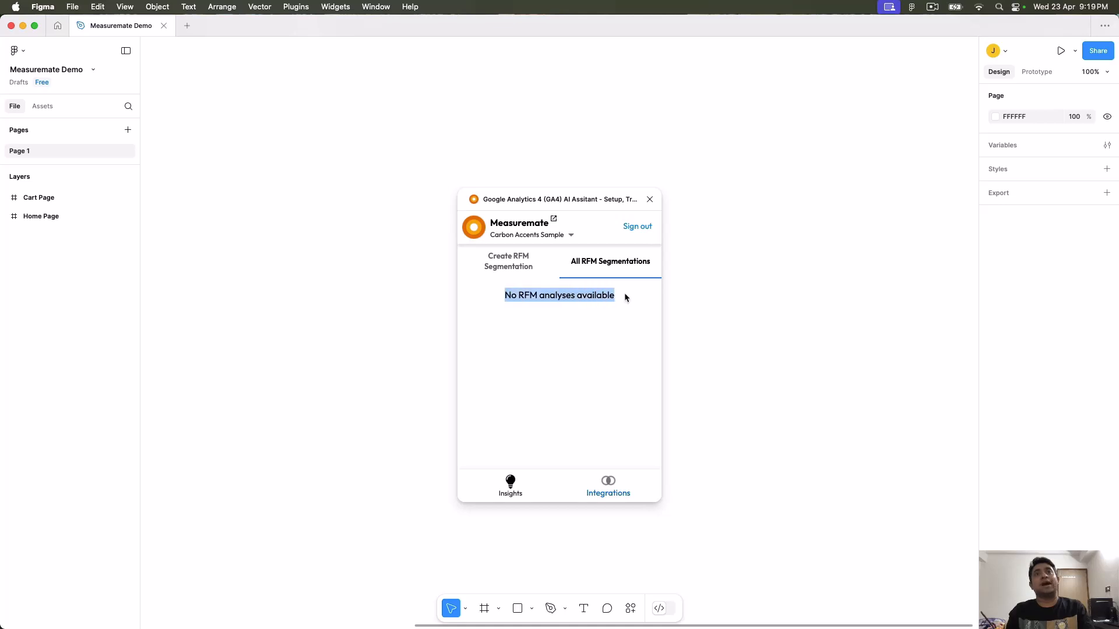
{"action": "left_click", "coordinate": [550, 394]}
{"action": "left_click", "coordinate": [497, 261]}
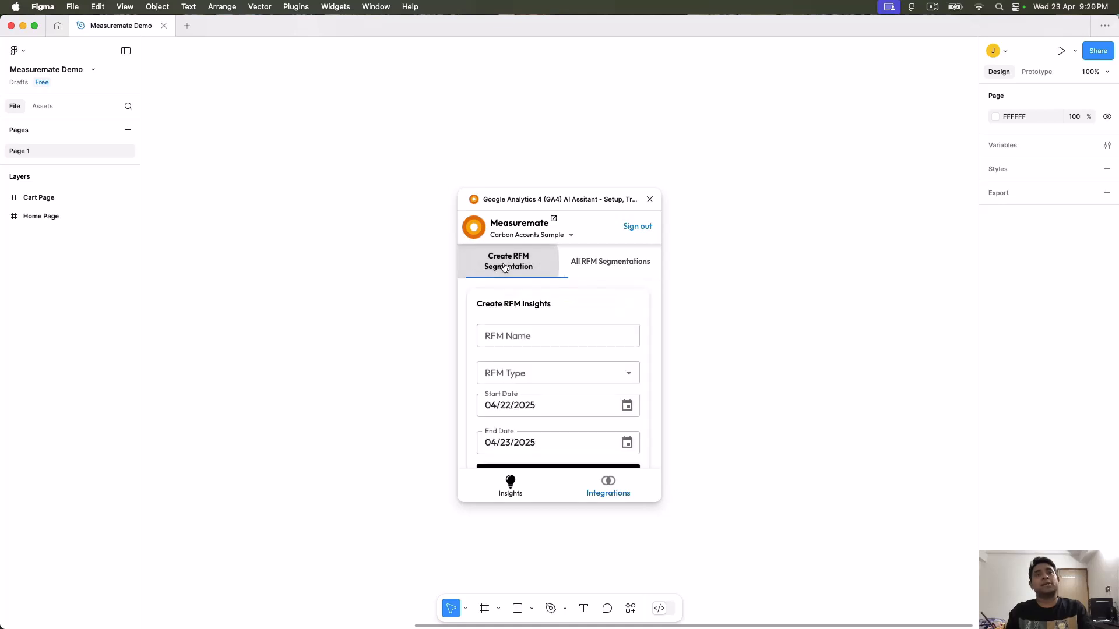
{"action": "scroll", "coordinate": [521, 344], "scroll_direction": "down", "scroll_amount": 1}
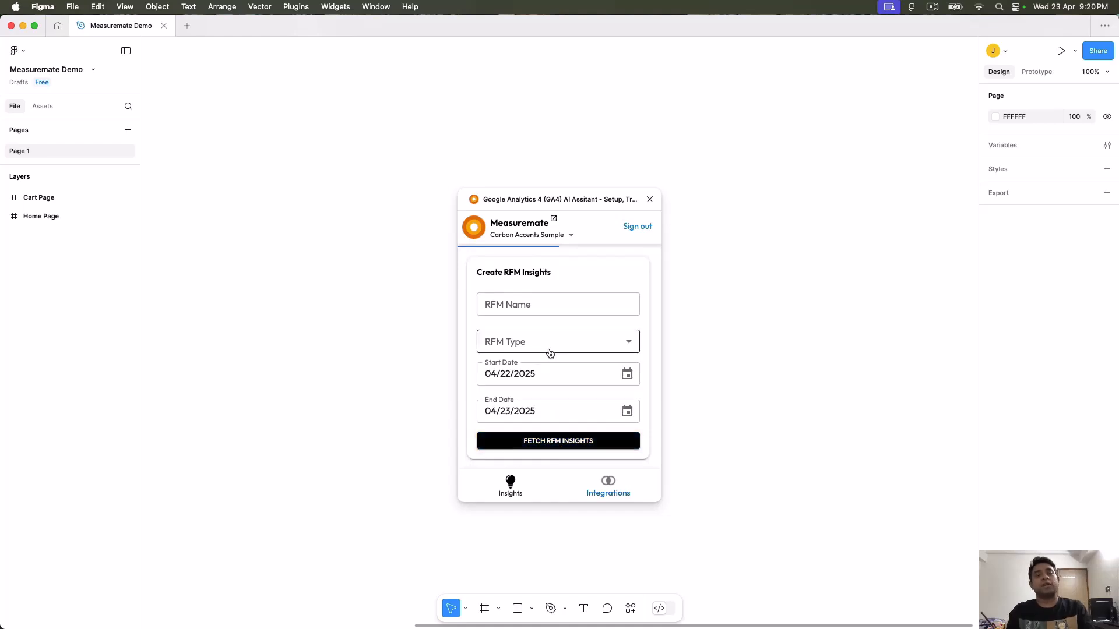
Step: Switch to Gmail in Chrome and open the "Your RFM Insights are ready" email
{"action": "key", "text": "super+Tab"}
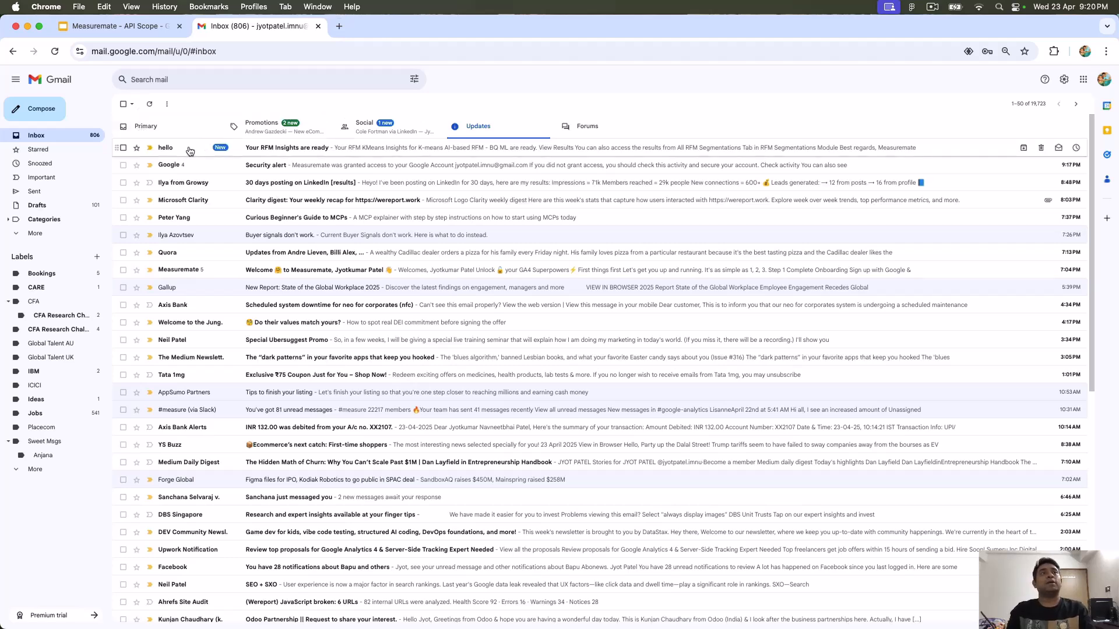
{"action": "left_click", "coordinate": [190, 151]}
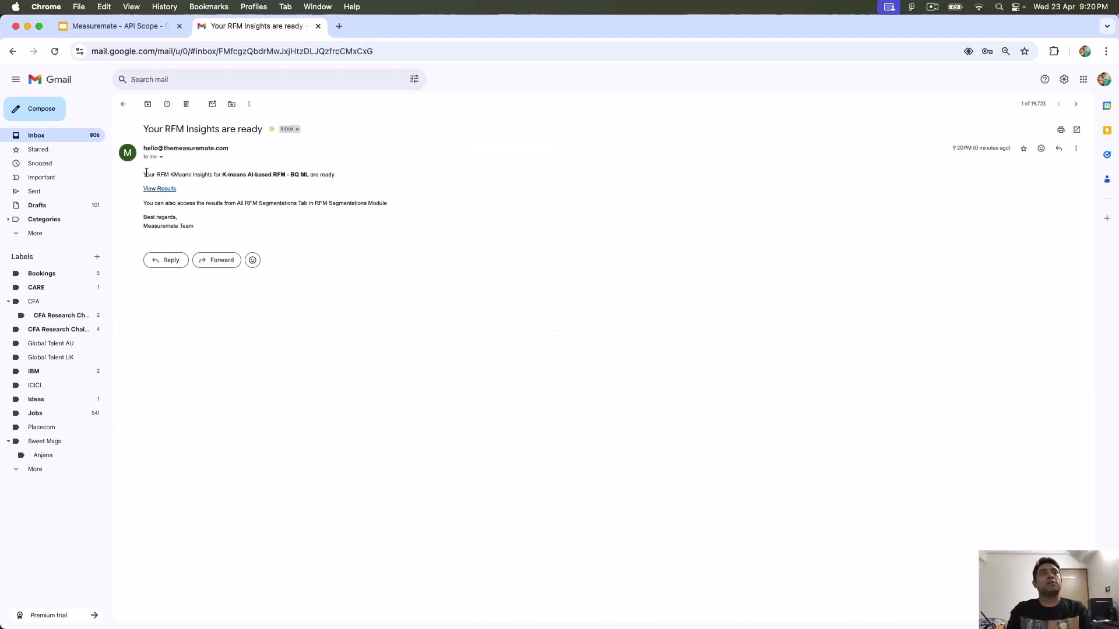
Step: Enlarge the "Your RFM Insights are ready" email, read its message and open the View Results link
{"action": "left_click_drag", "start_coordinate": [143, 174], "coordinate": [162, 174]}
{"action": "key", "text": "super+equal"}
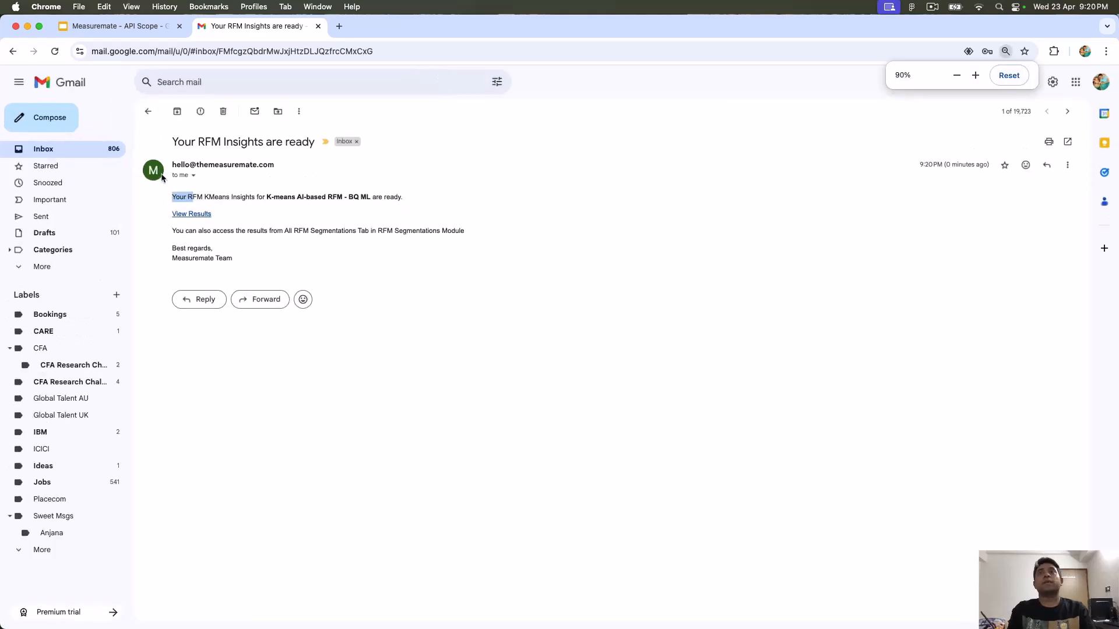
{"action": "key", "text": "super+equal"}
{"action": "left_click", "coordinate": [199, 211]}
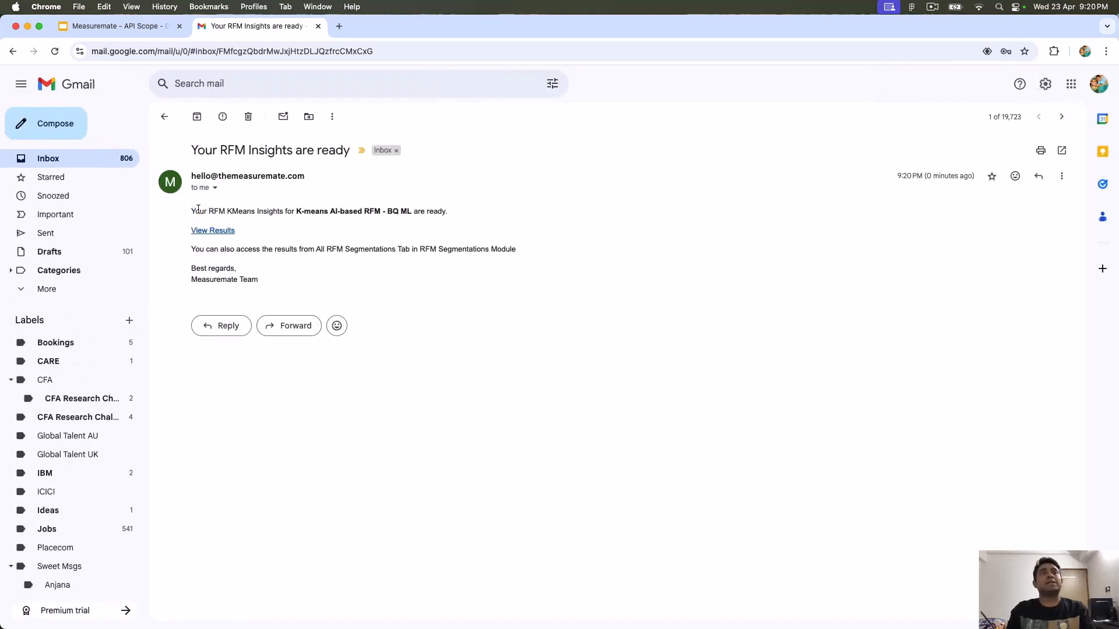
{"action": "left_click_drag", "start_coordinate": [454, 215], "coordinate": [194, 213]}
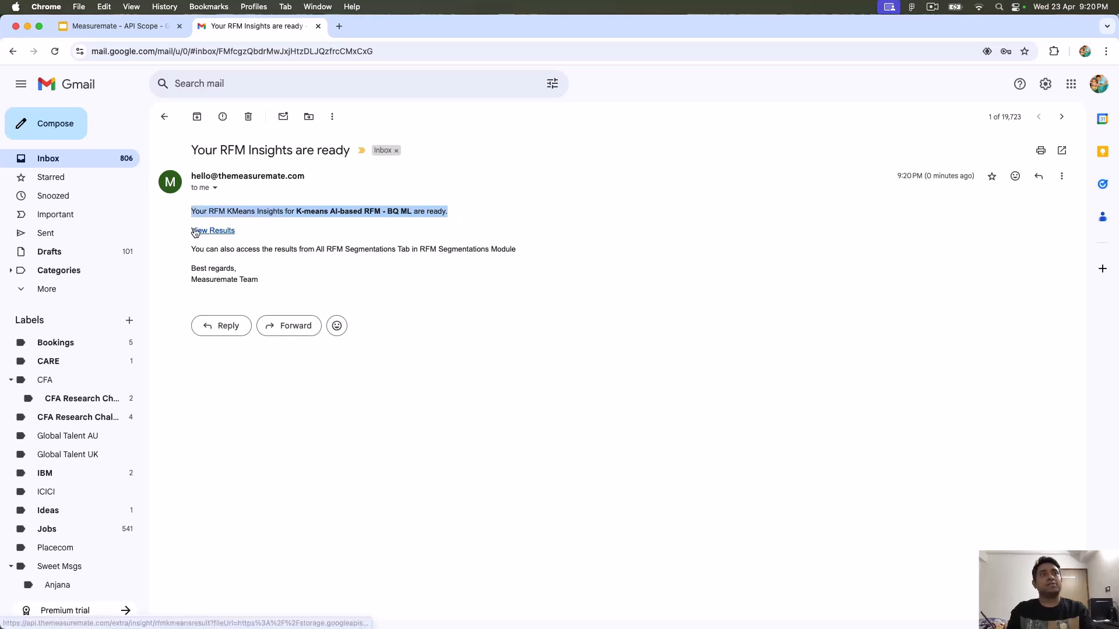
{"action": "left_click", "coordinate": [202, 231]}
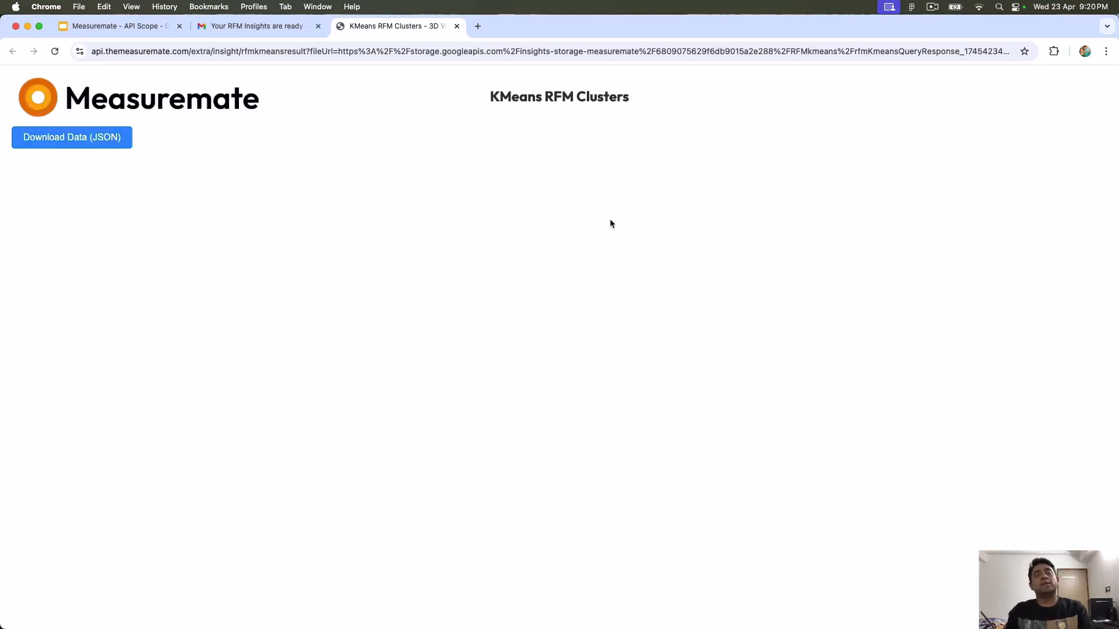
Step: Rotate and enlarge the KMeans RFM Clusters 3D scatter plot and inspect the user details of individual Cluster 6 points
{"action": "left_click_drag", "start_coordinate": [494, 462], "coordinate": [369, 457]}
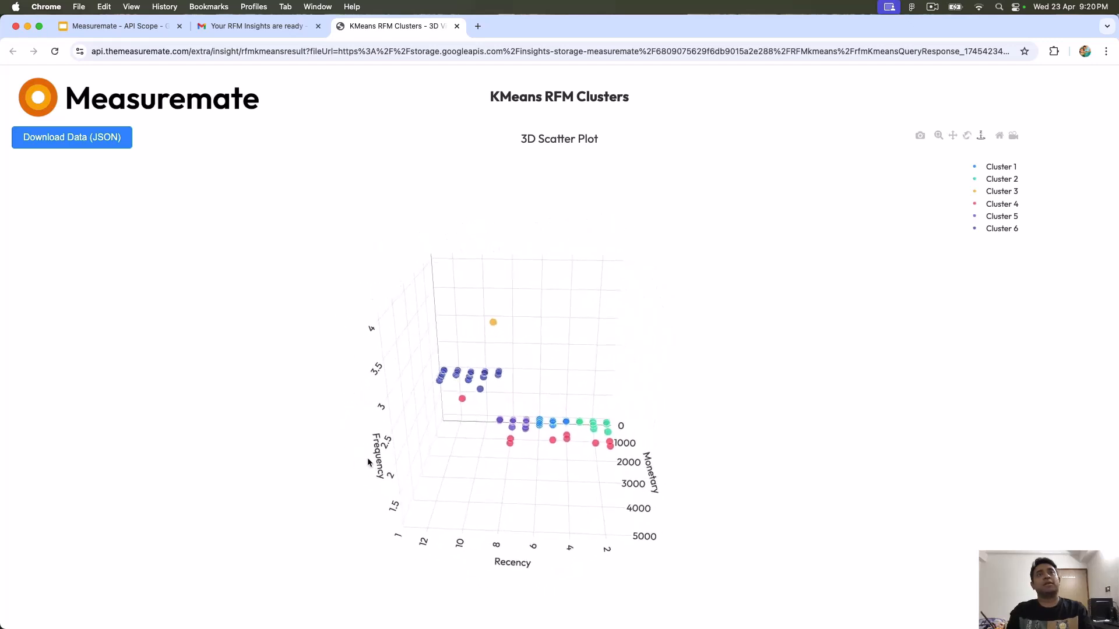
{"action": "scroll", "coordinate": [505, 395], "scroll_direction": "up", "scroll_amount": 5}
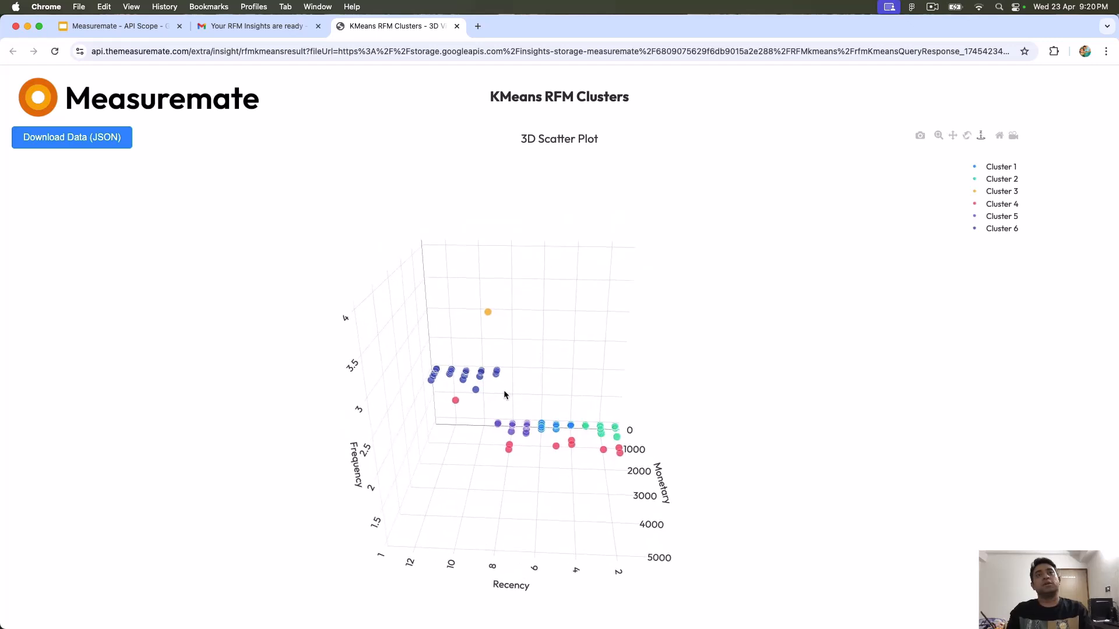
{"action": "scroll", "coordinate": [505, 395], "scroll_direction": "up", "scroll_amount": 3}
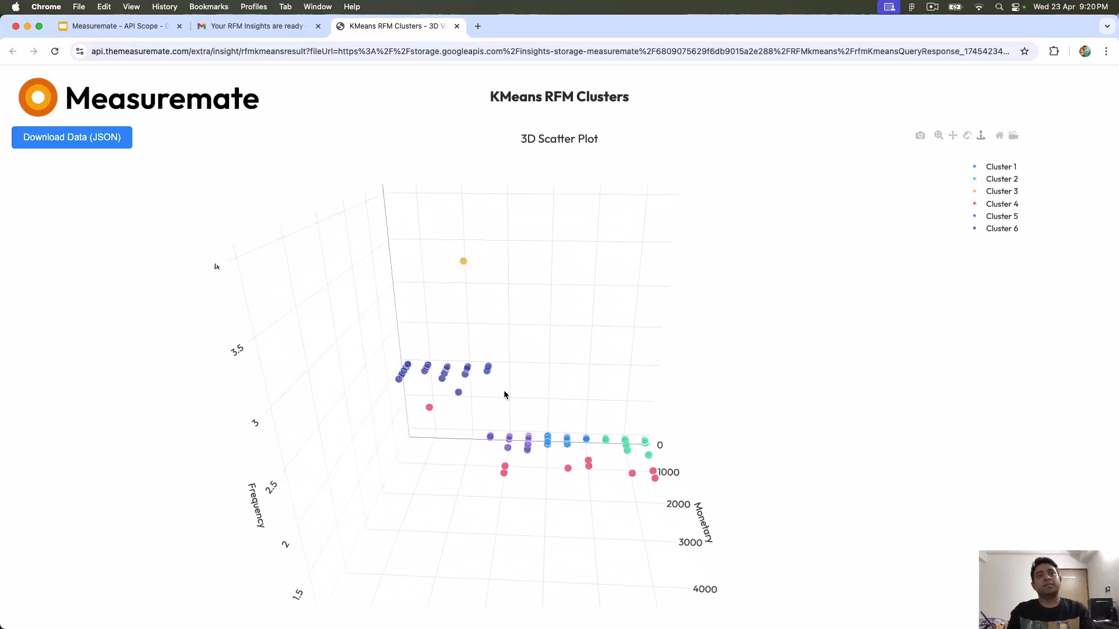
{"action": "mouse_move", "coordinate": [459, 374]}
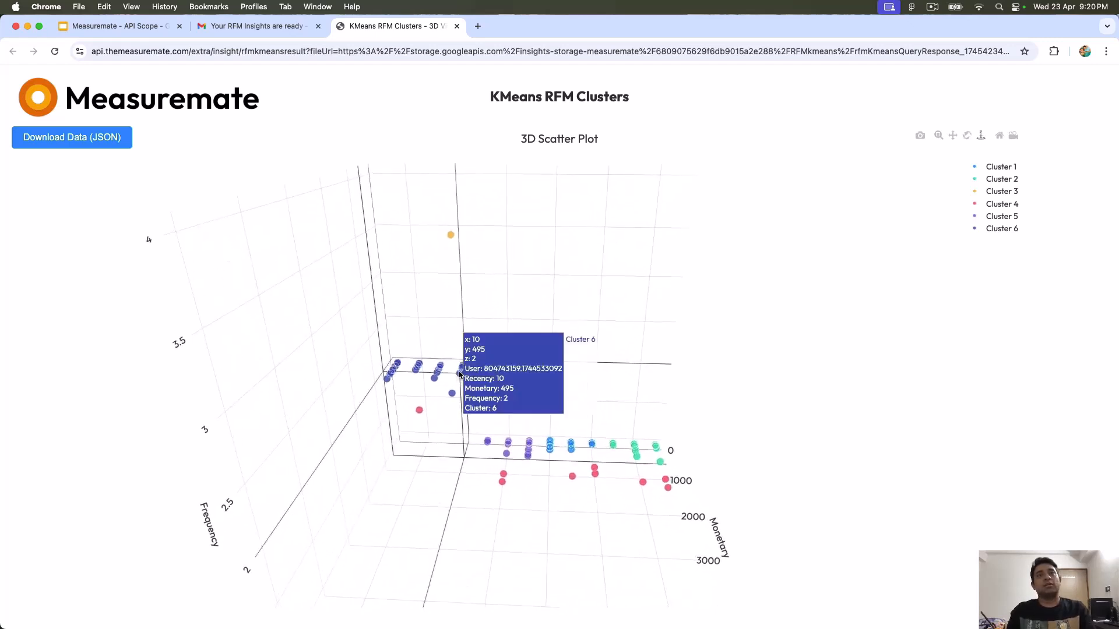
{"action": "mouse_move", "coordinate": [402, 370]}
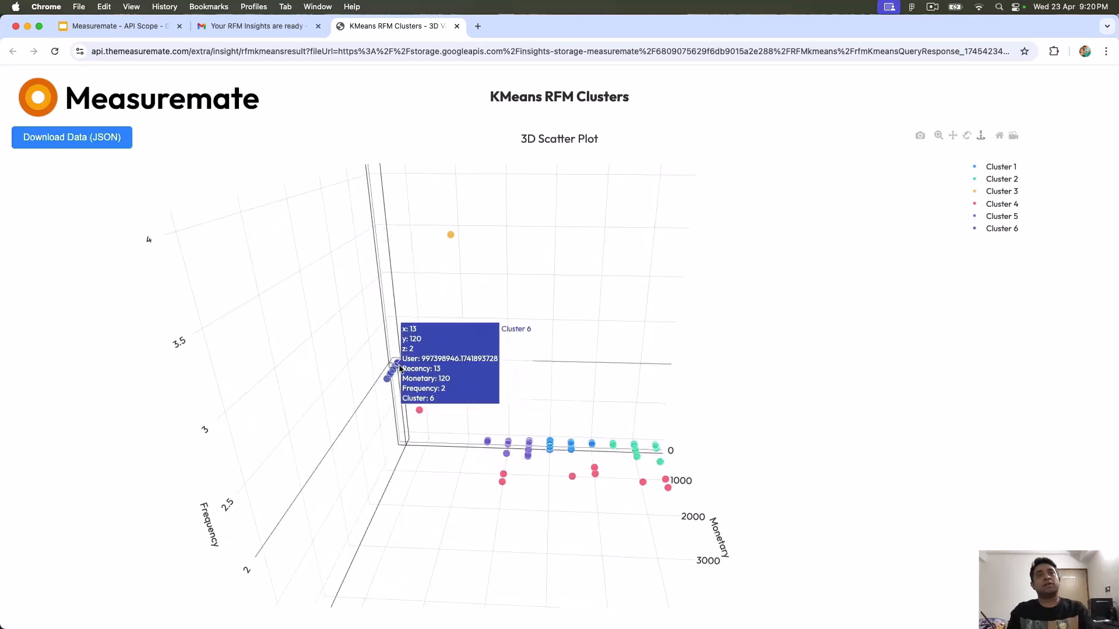
Step: Return to the API Scope presentation, open the Google Drive API Scopes slide and review the drive.file scope and its description
{"action": "left_click", "coordinate": [129, 27]}
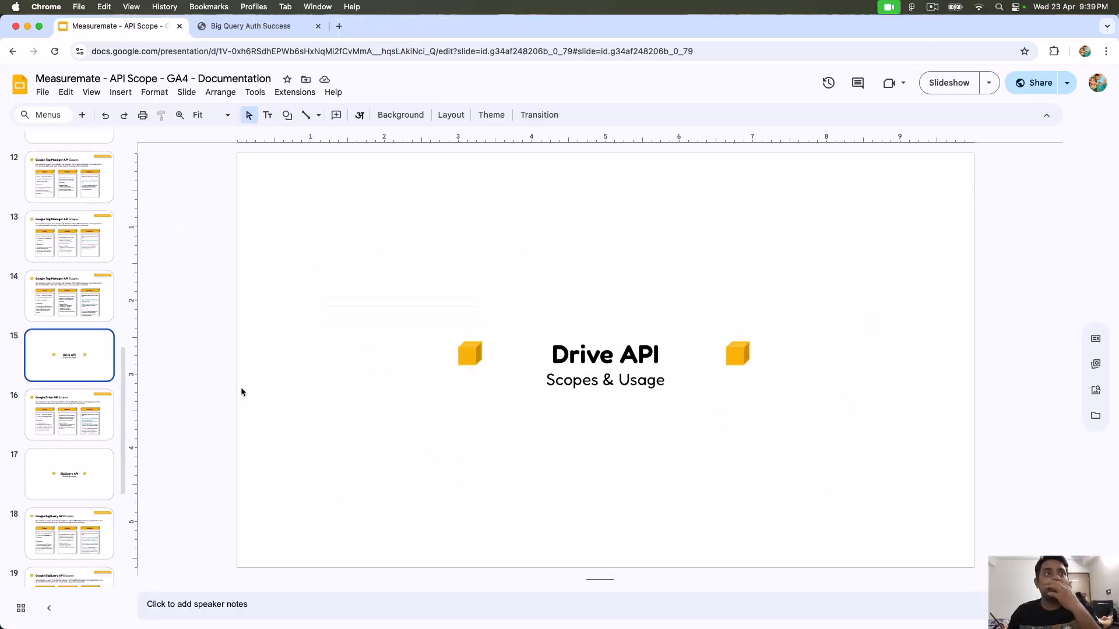
{"action": "left_click", "coordinate": [70, 420]}
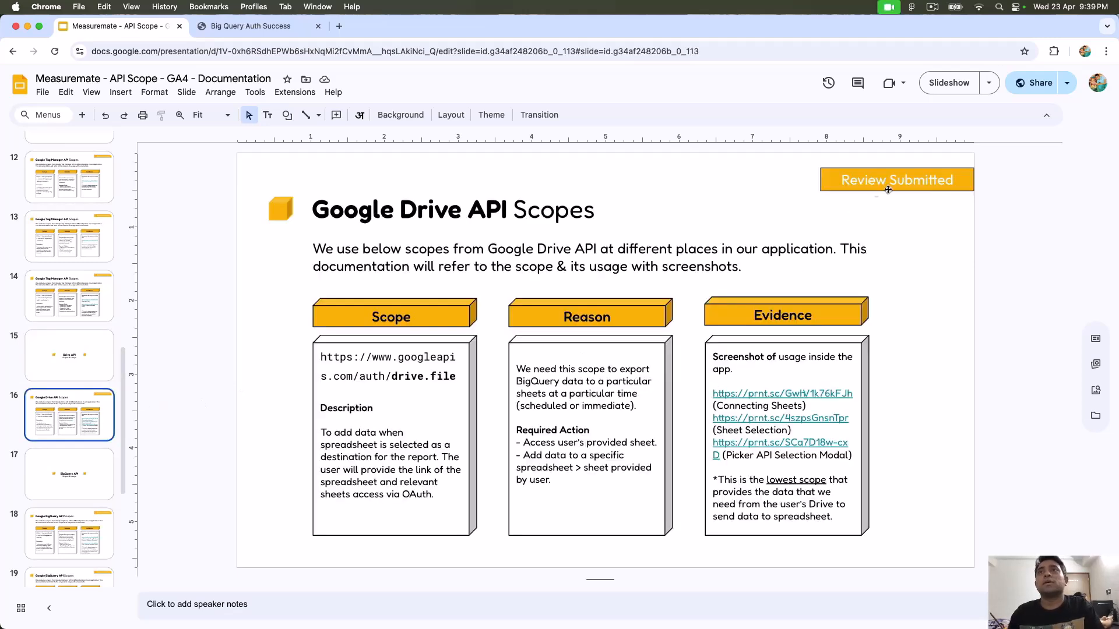
{"action": "triple_click", "coordinate": [400, 377]}
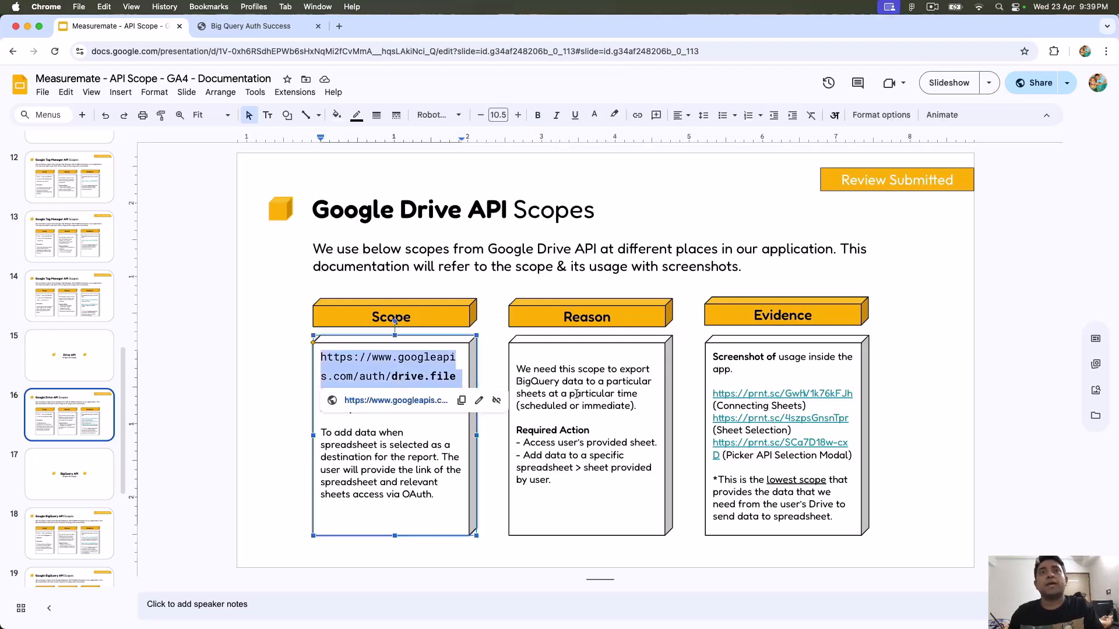
{"action": "left_click", "coordinate": [347, 432]}
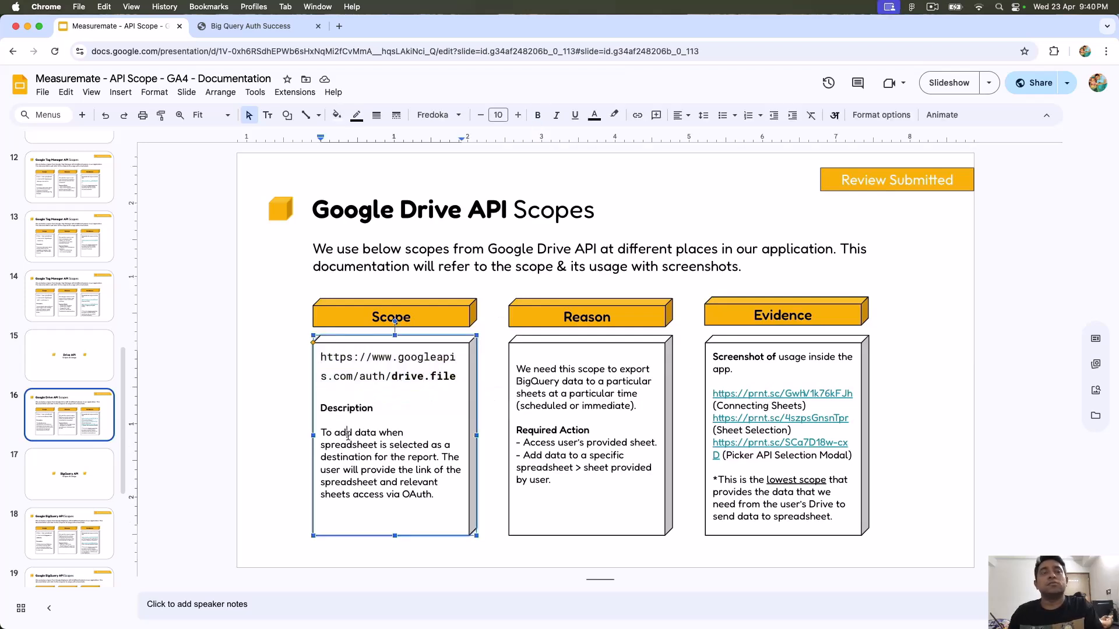
{"action": "left_click_drag", "start_coordinate": [321, 433], "coordinate": [440, 505]}
{"action": "left_click", "coordinate": [439, 499]}
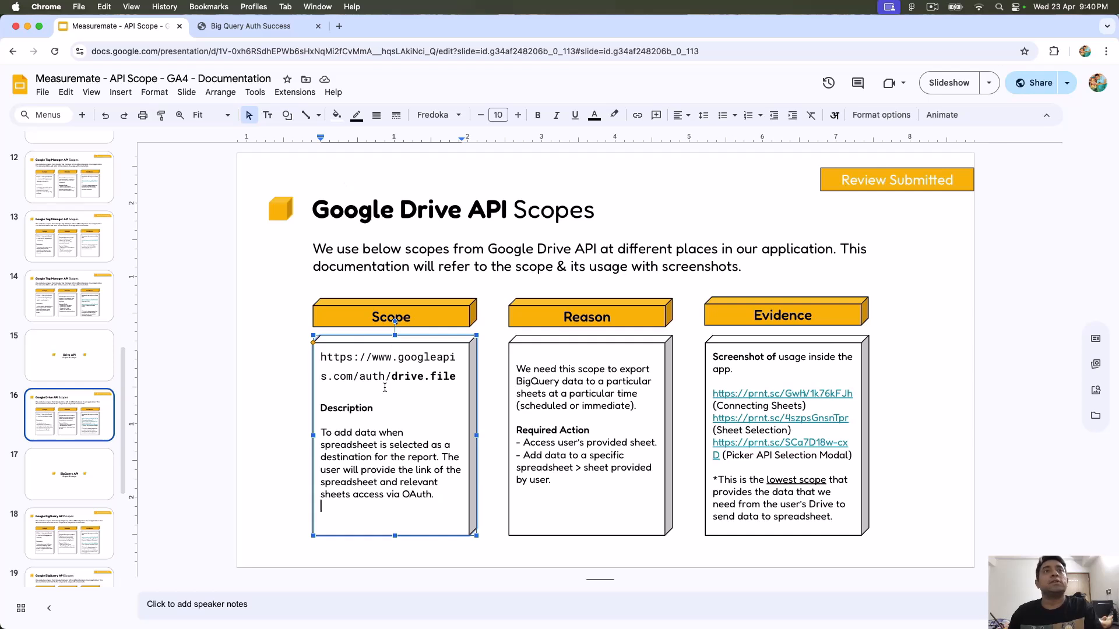
{"action": "left_click_drag", "start_coordinate": [392, 376], "coordinate": [454, 376]}
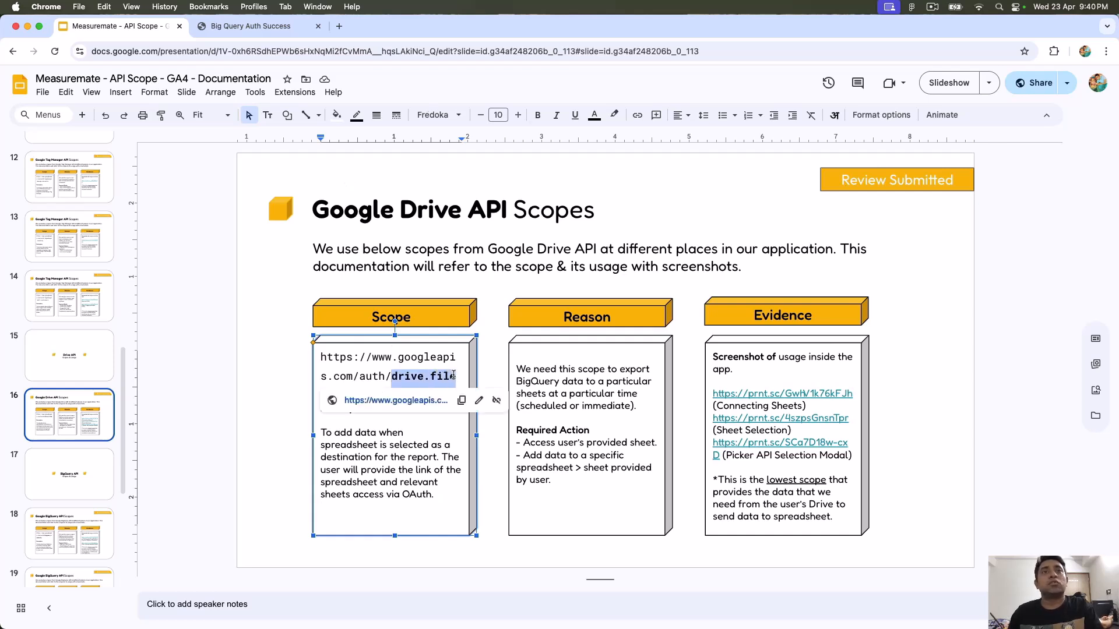
{"action": "left_click", "coordinate": [454, 376]}
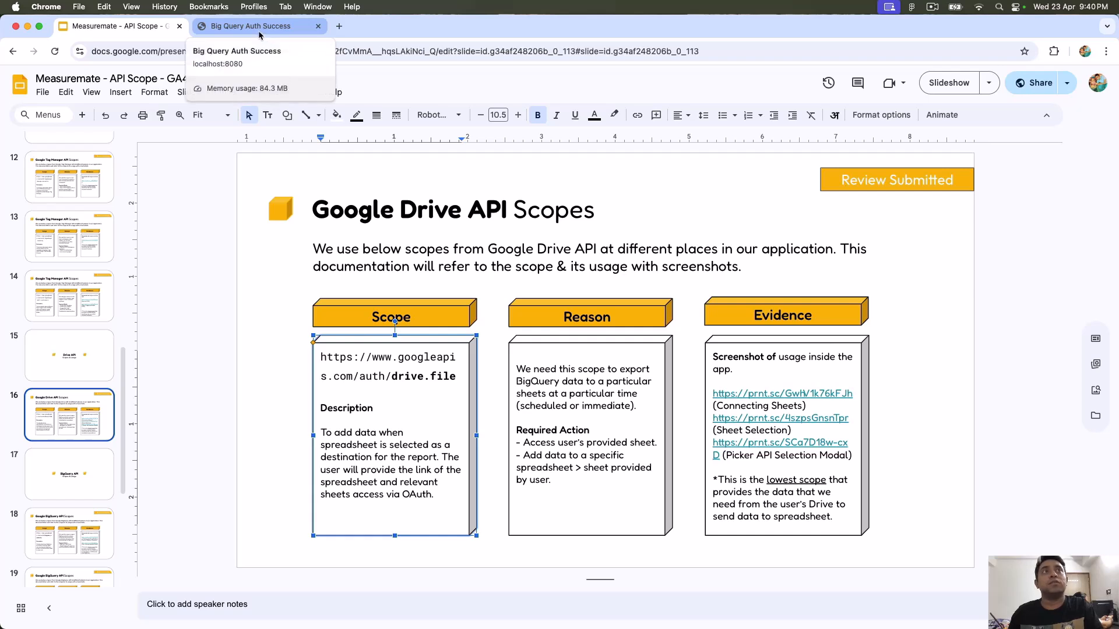
Step: Close the Big Query Auth Success tab, switch to Figma and start adding a new Google account under Google Sheets, choosing the account for sign-in
{"action": "left_click", "coordinate": [318, 27]}
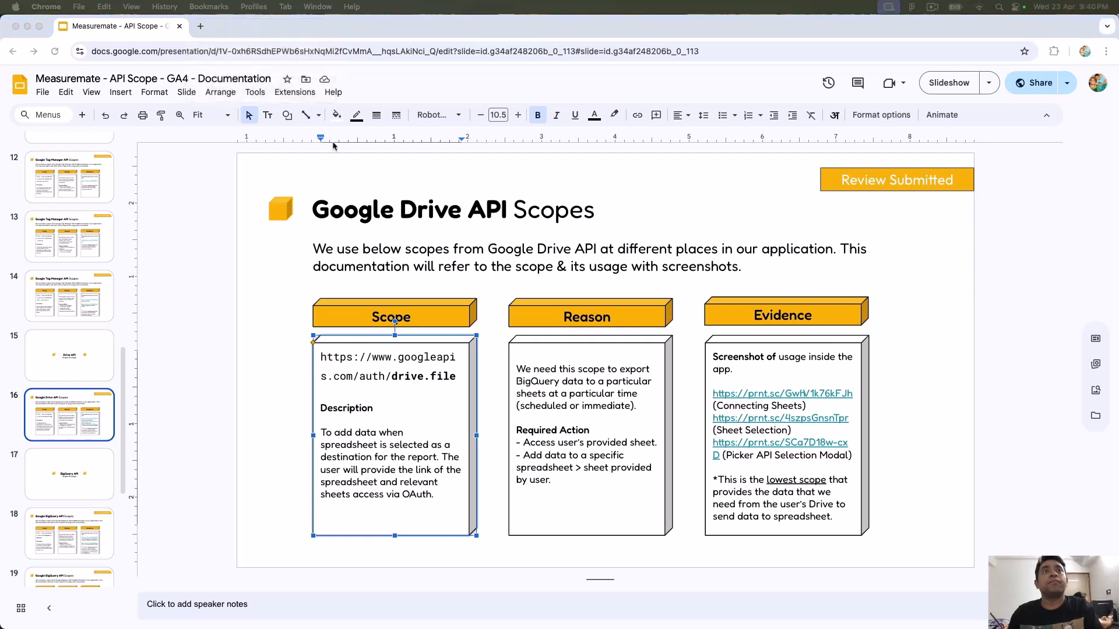
{"action": "key", "text": "super+Tab"}
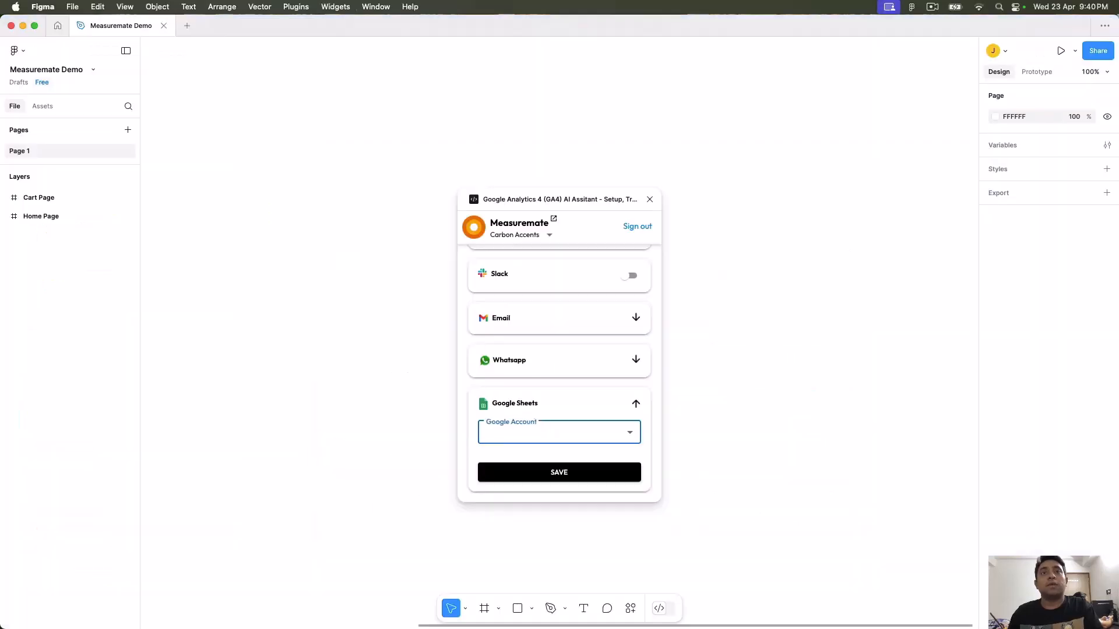
{"action": "left_click_drag", "start_coordinate": [495, 406], "coordinate": [552, 412]}
{"action": "left_click", "coordinate": [571, 428]}
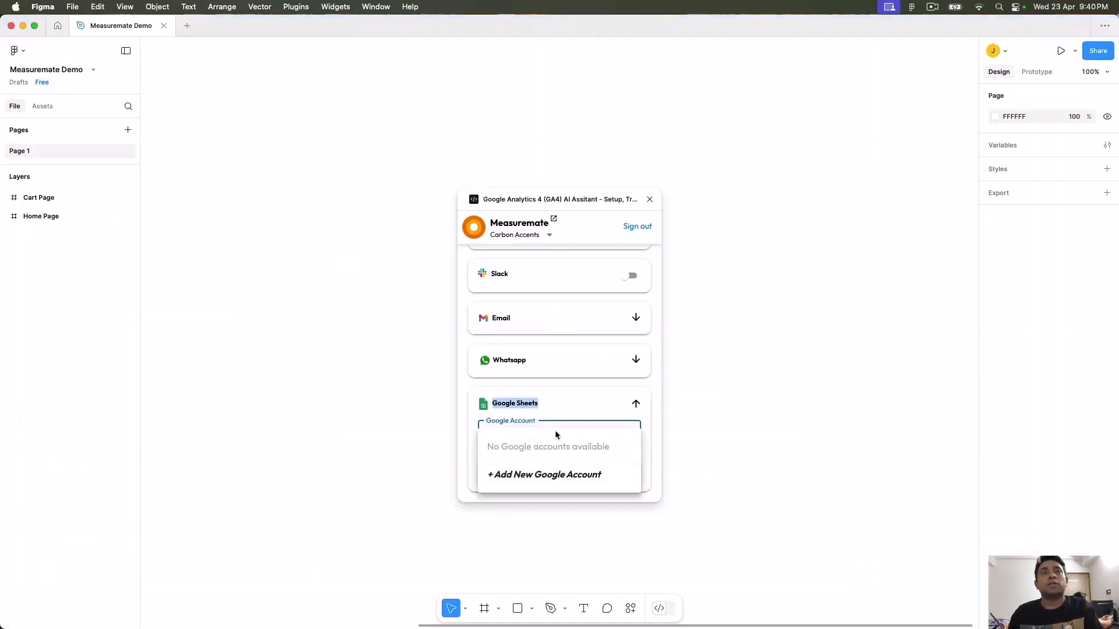
{"action": "left_click", "coordinate": [560, 474]}
{"action": "left_click", "coordinate": [576, 254]}
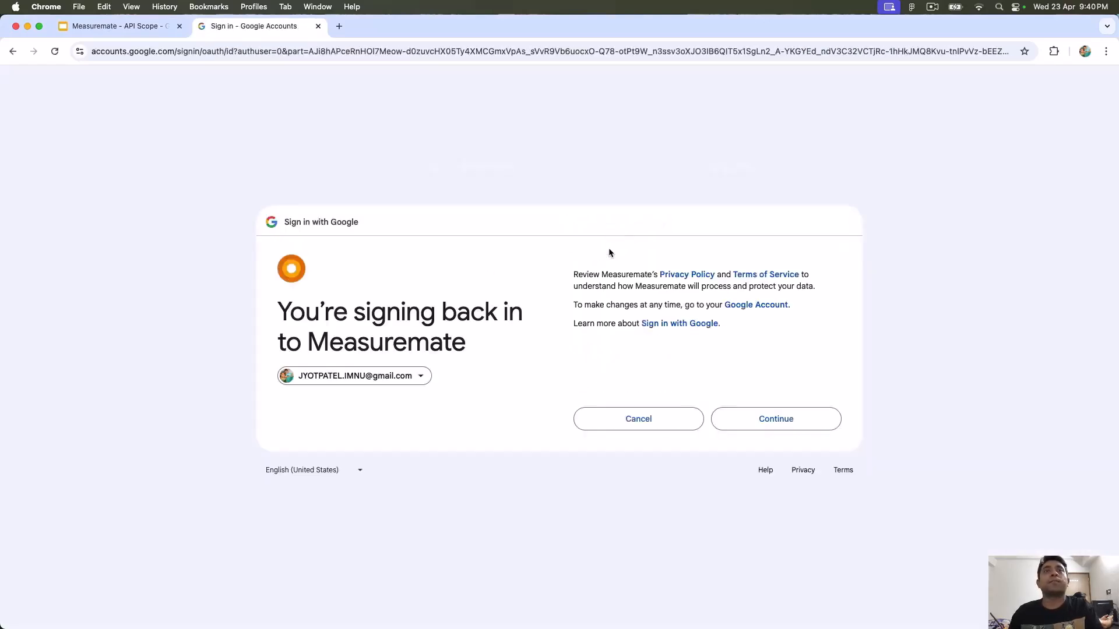
Step: Continue signing in to Measuremate, review the specific Google Drive files permission and grant the access
{"action": "left_click", "coordinate": [745, 416]}
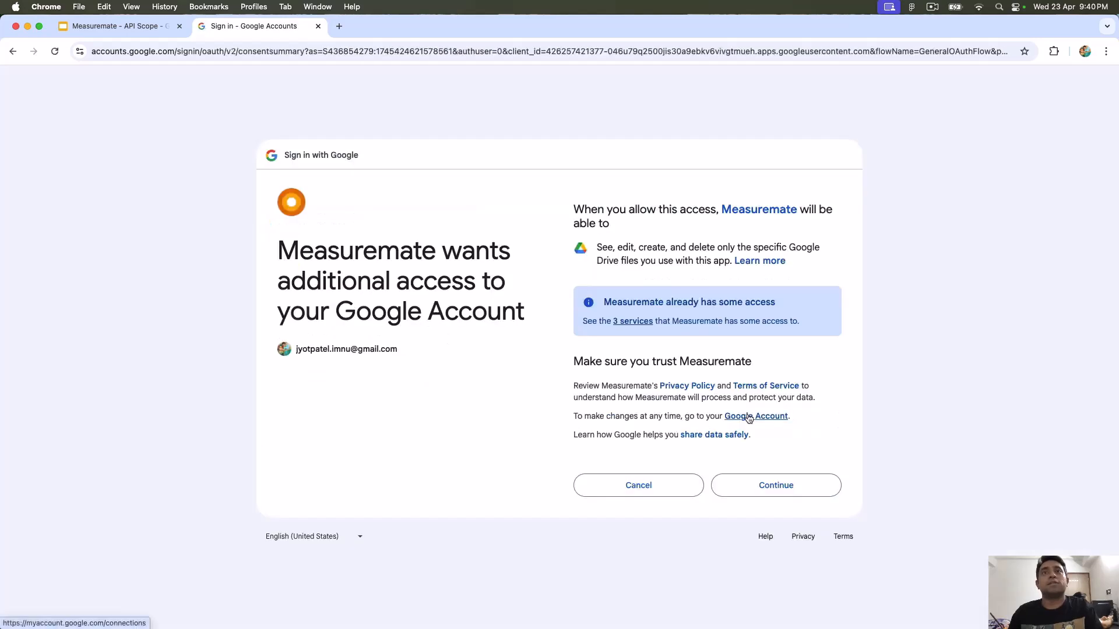
{"action": "left_click_drag", "start_coordinate": [597, 247], "coordinate": [645, 265]}
{"action": "left_click", "coordinate": [749, 241]}
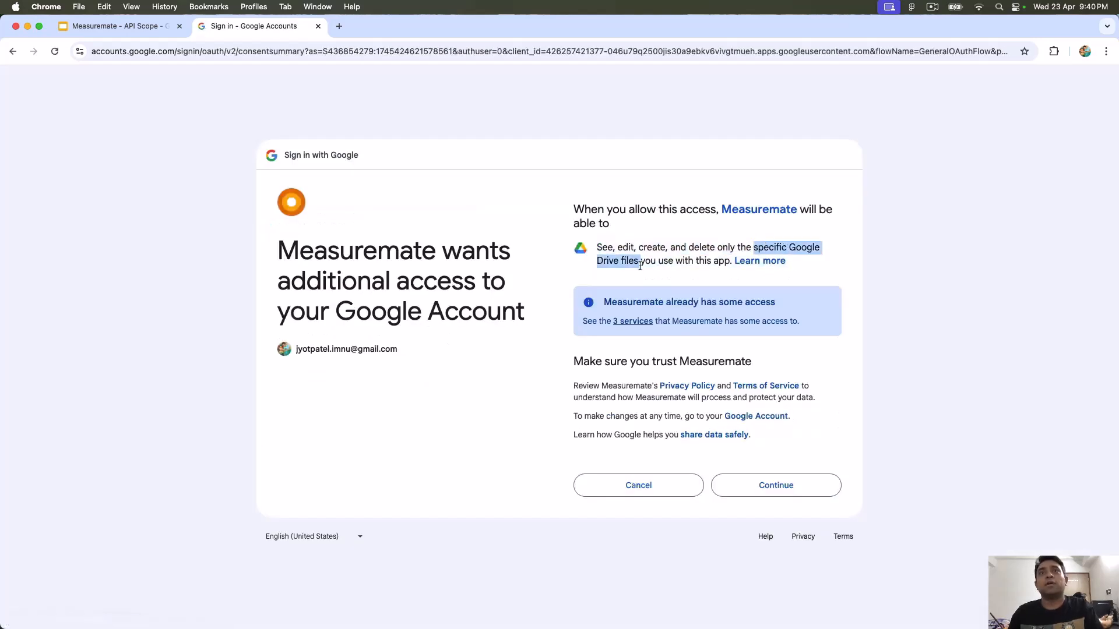
{"action": "left_click", "coordinate": [767, 488]}
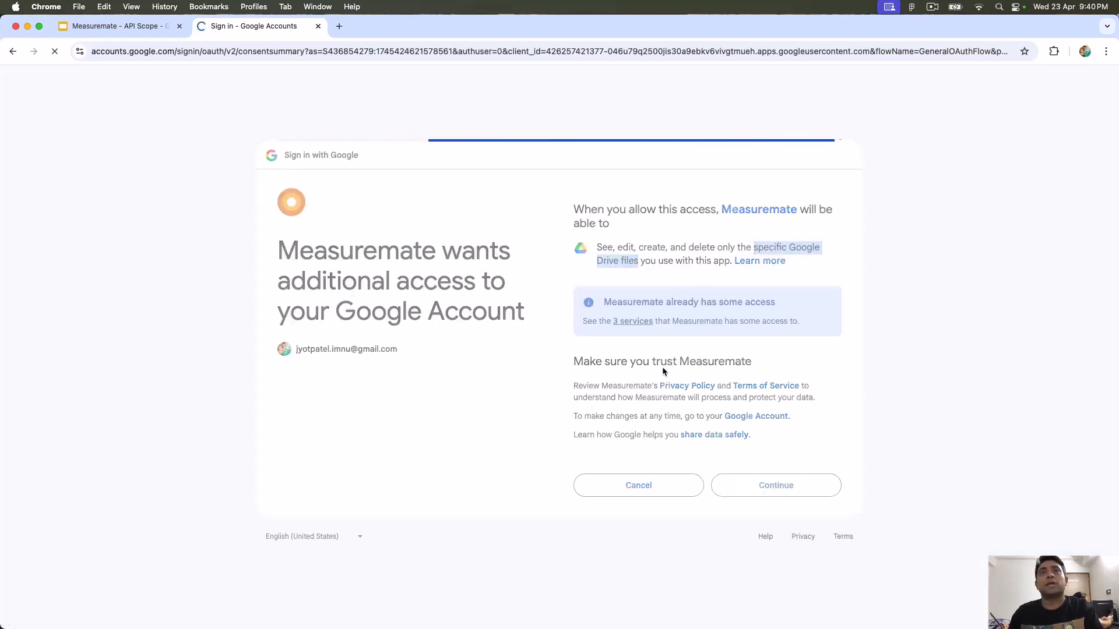
Step: Switch to Figma, dismiss the account notice and save the added Google account for the Google Sheets integration
{"action": "key", "text": "super+Tab"}
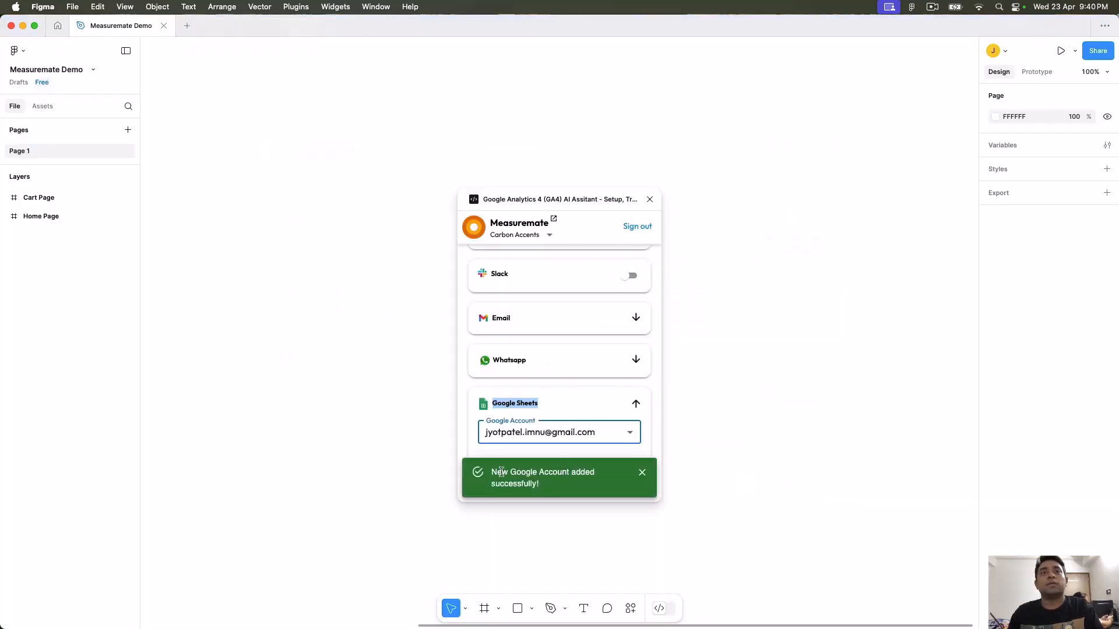
{"action": "left_click", "coordinate": [642, 479]}
{"action": "left_click", "coordinate": [560, 472]}
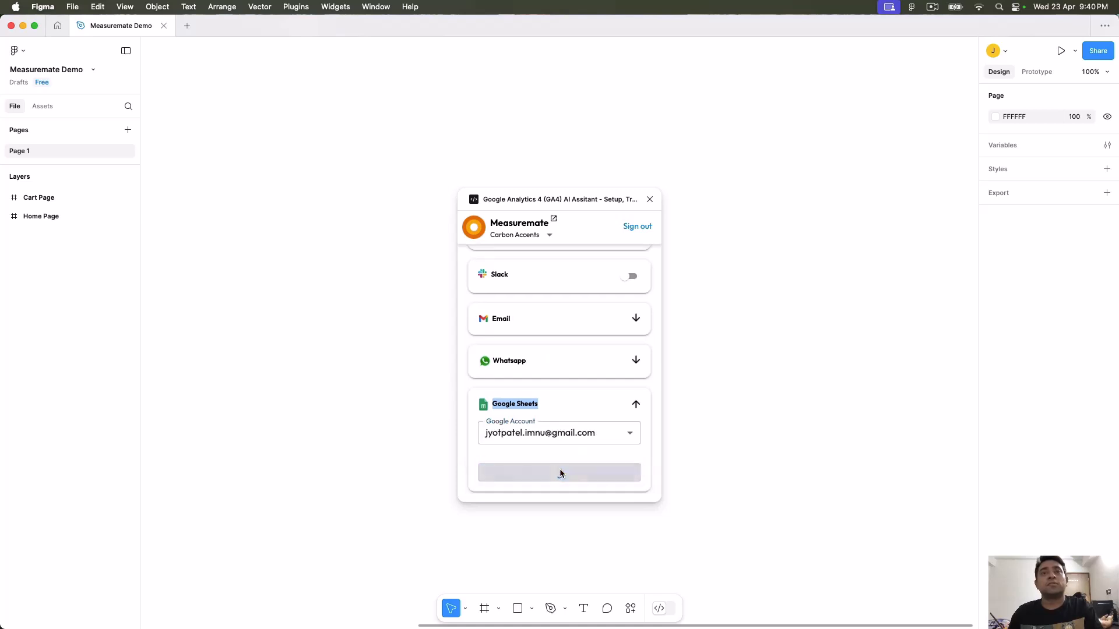
{"action": "left_click", "coordinate": [639, 475]}
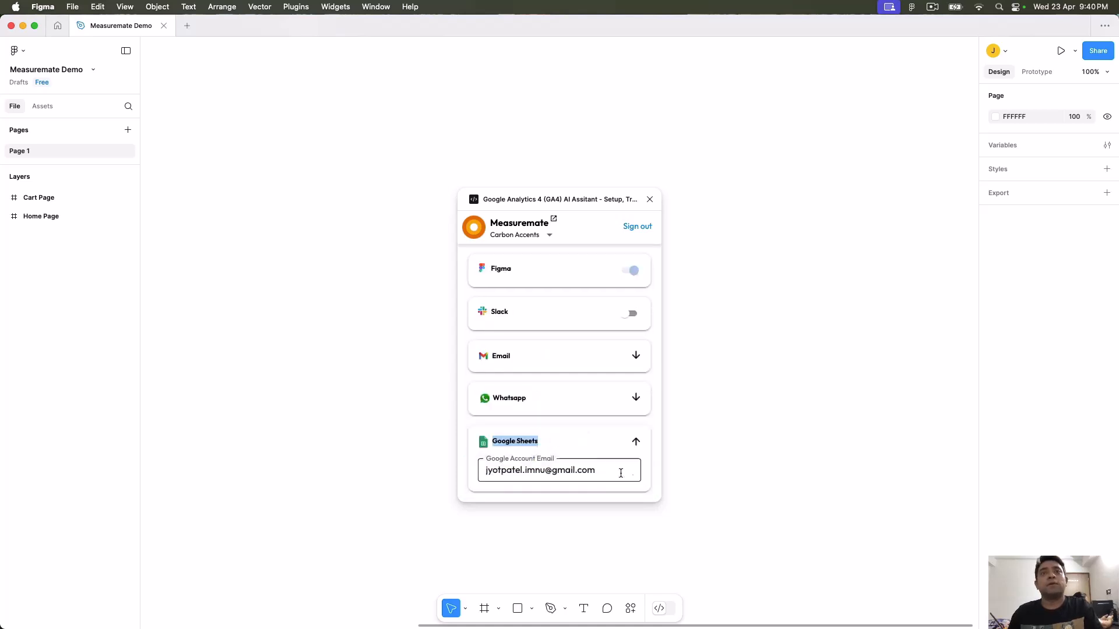
Step: Return to the Measuremate home screen and open the Sheets export form under Scheduled Reports
{"action": "scroll", "coordinate": [490, 291], "scroll_direction": "up", "scroll_amount": 8}
{"action": "left_click", "coordinate": [475, 224]}
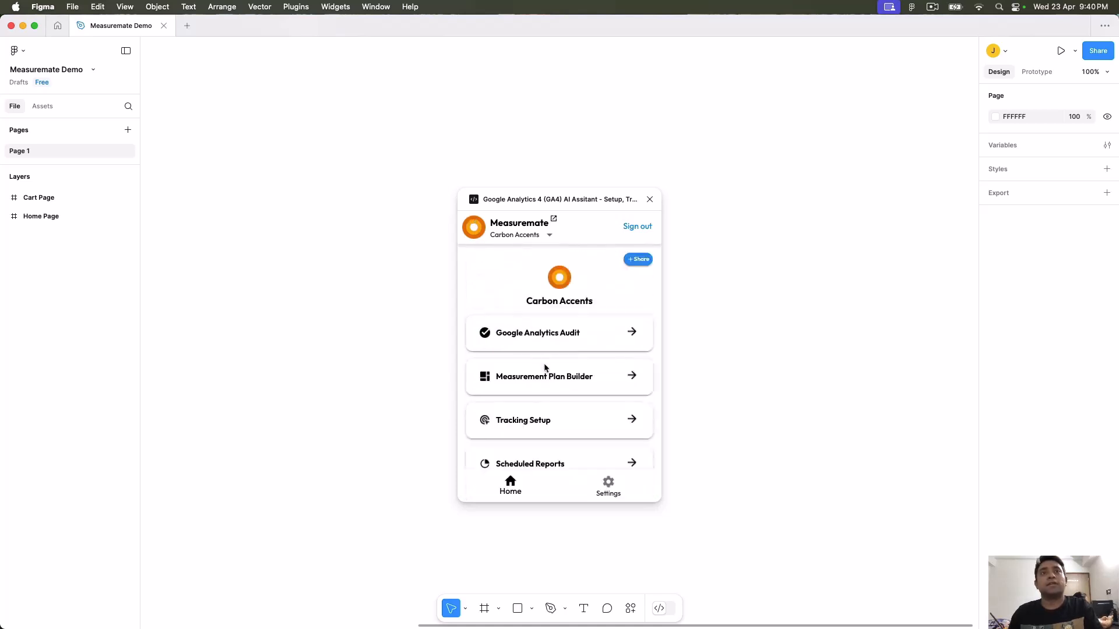
{"action": "scroll", "coordinate": [546, 373], "scroll_direction": "down", "scroll_amount": 1}
{"action": "scroll", "coordinate": [546, 373], "scroll_direction": "down", "scroll_amount": 2}
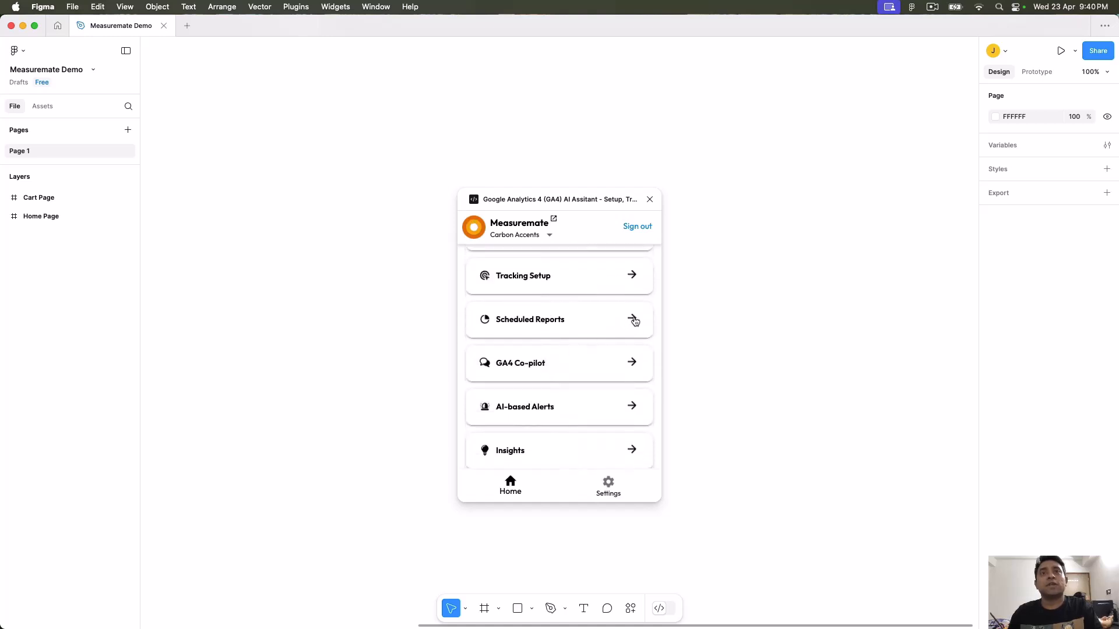
{"action": "left_click", "coordinate": [633, 321]}
{"action": "scroll", "coordinate": [596, 415], "scroll_direction": "down", "scroll_amount": 3}
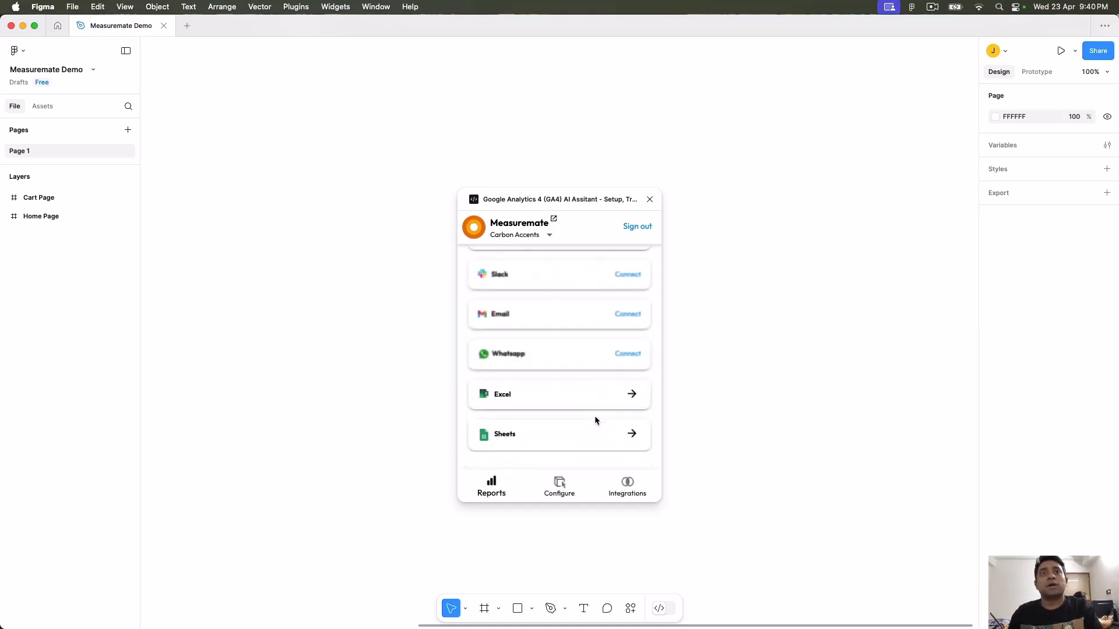
{"action": "left_click", "coordinate": [632, 435]}
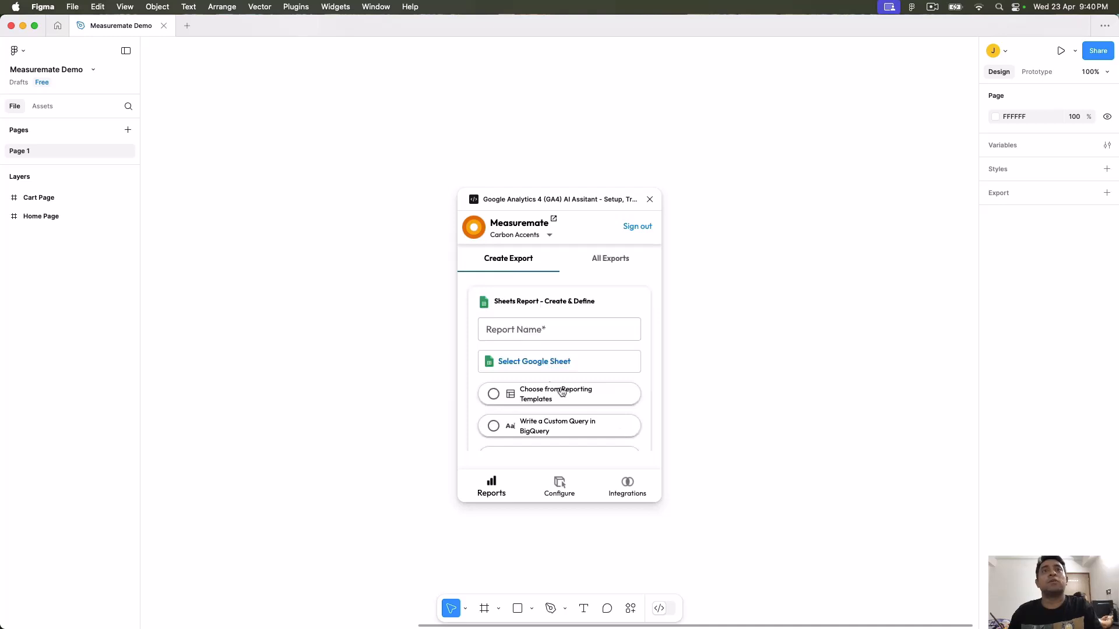
Step: Select the "Google OAuth Sco…" spreadsheet from the 17. Measuremate folder as the report's Google Sheet and read the resulting message
{"action": "left_click", "coordinate": [532, 369]}
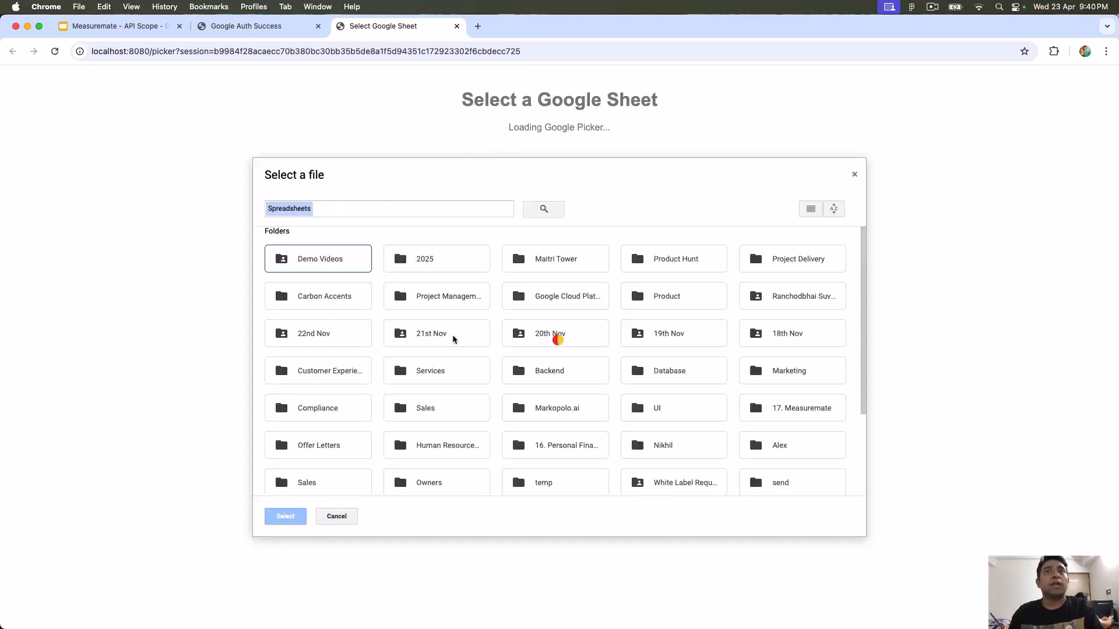
{"action": "left_click", "coordinate": [775, 411]}
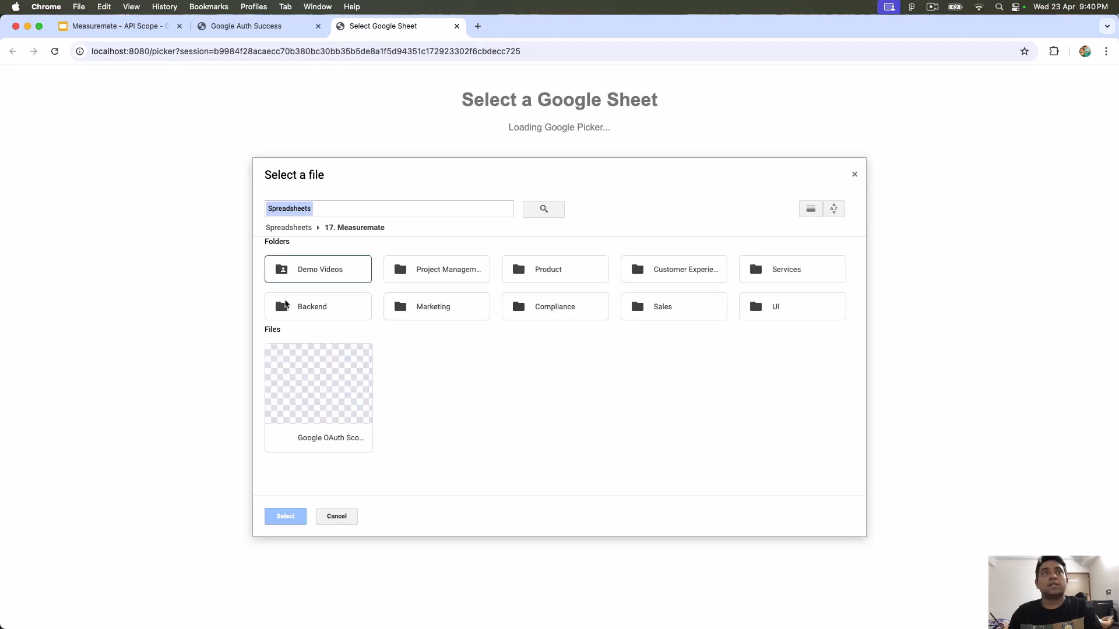
{"action": "left_click", "coordinate": [300, 399]}
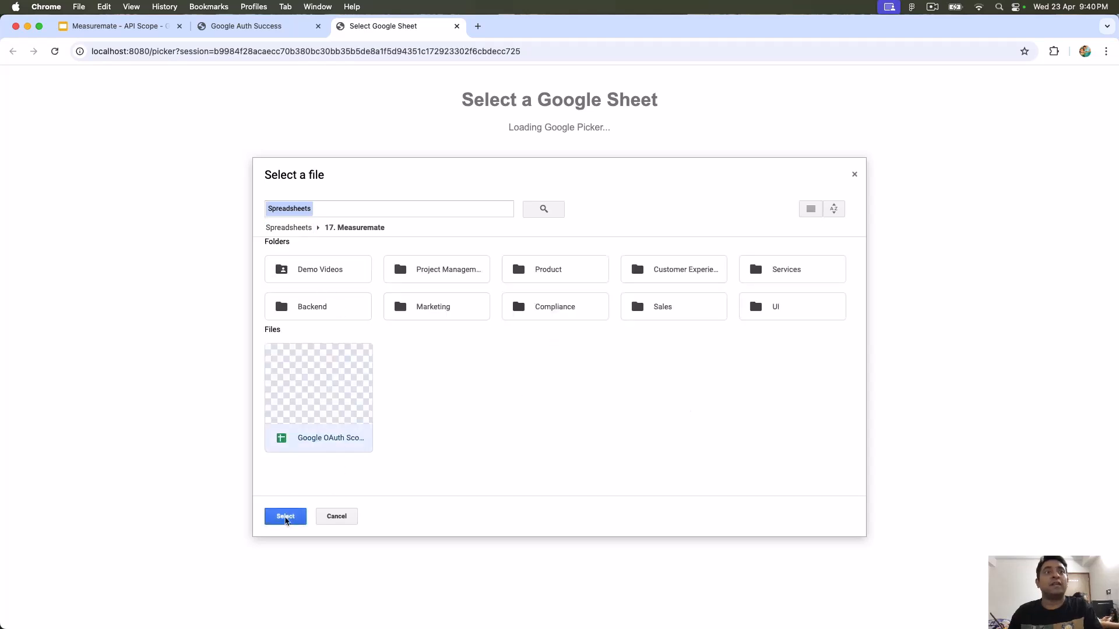
{"action": "left_click", "coordinate": [286, 518]}
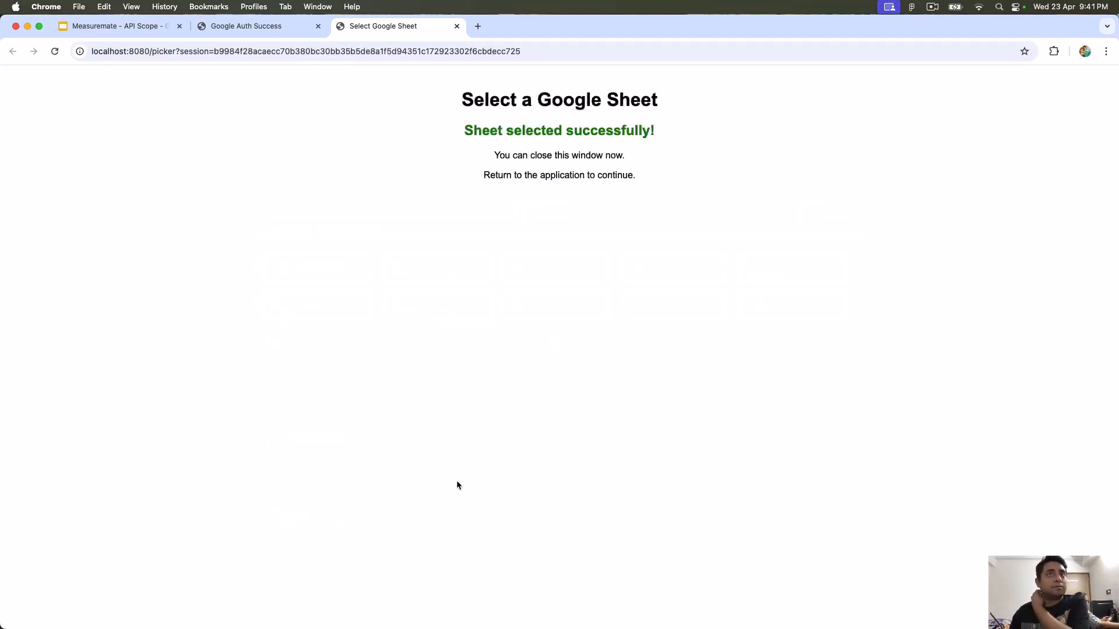
{"action": "left_click_drag", "start_coordinate": [466, 135], "coordinate": [676, 151]}
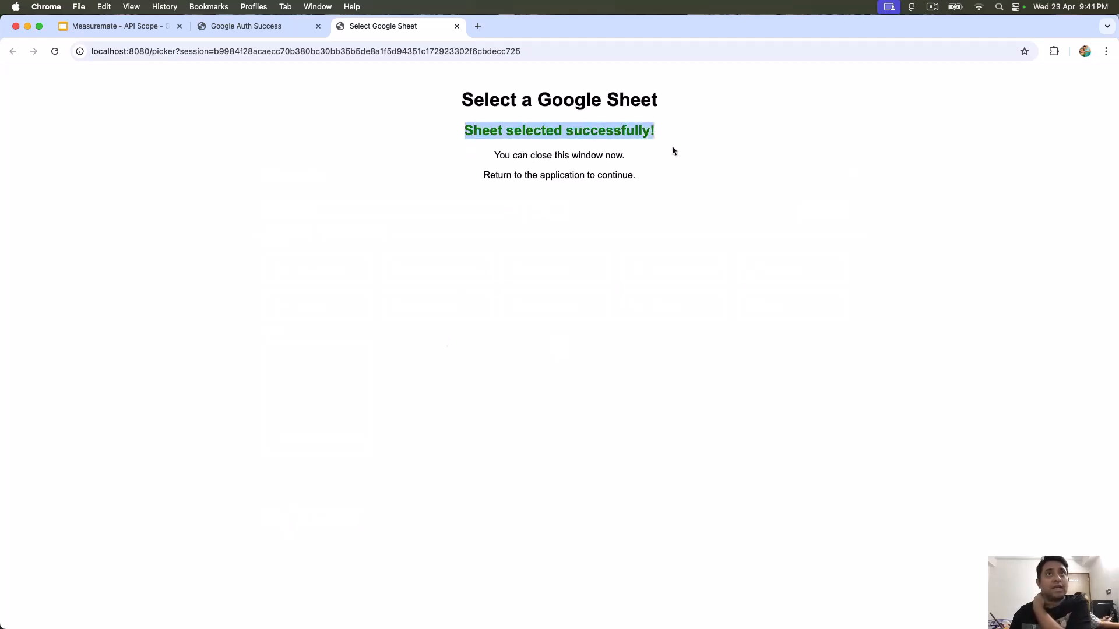
Step: Close the Select Google Sheet and Google Auth Success pages and switch to Figma
{"action": "left_click", "coordinate": [457, 27]}
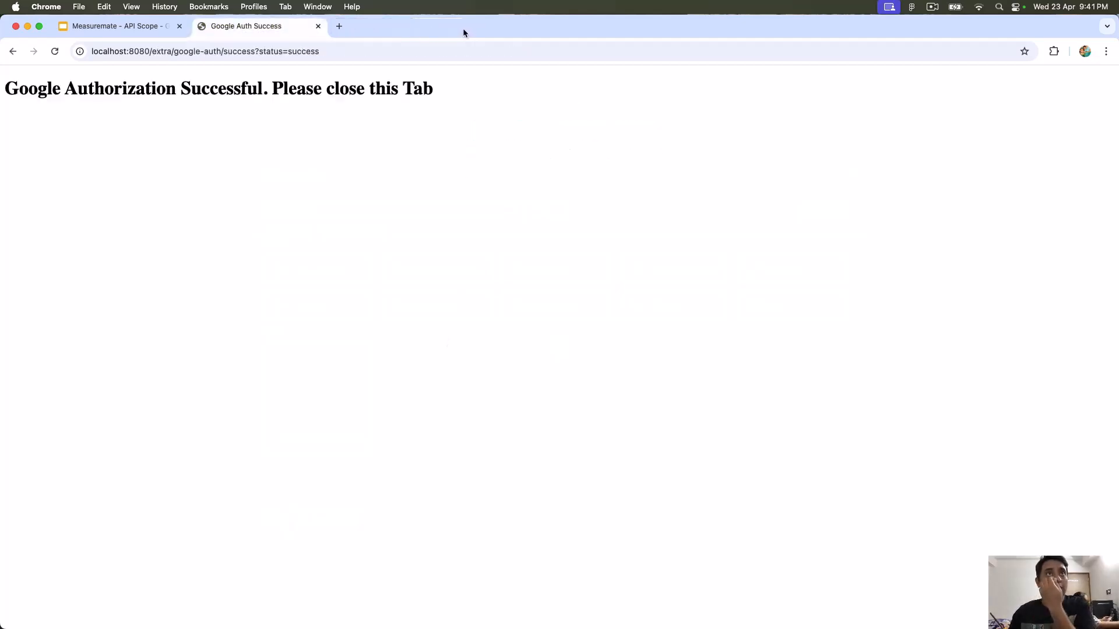
{"action": "left_click", "coordinate": [318, 26]}
{"action": "key", "text": "super+Tab"}
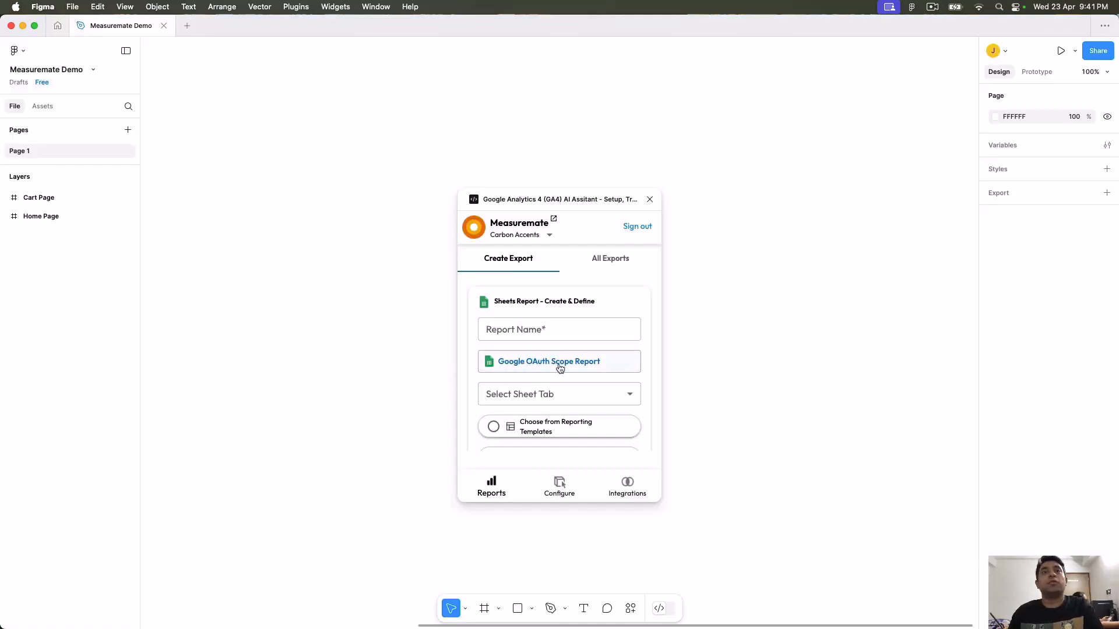
Step: Choose Sheet1 as the destination sheet tab and name the report Google Sample Data Report
{"action": "left_click", "coordinate": [541, 330]}
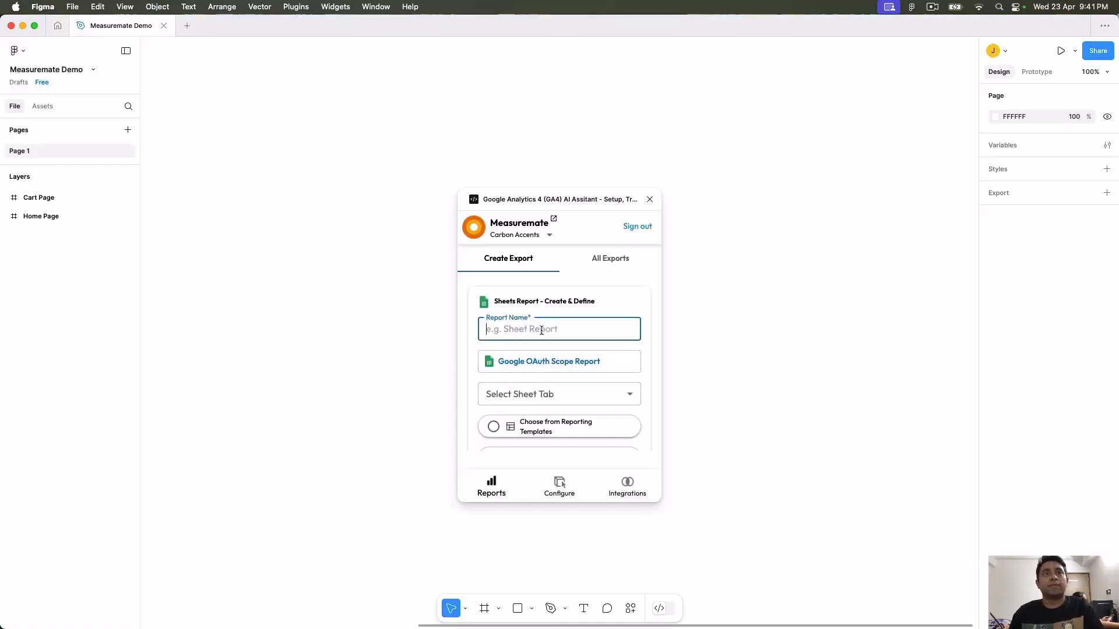
{"action": "left_click", "coordinate": [524, 398]}
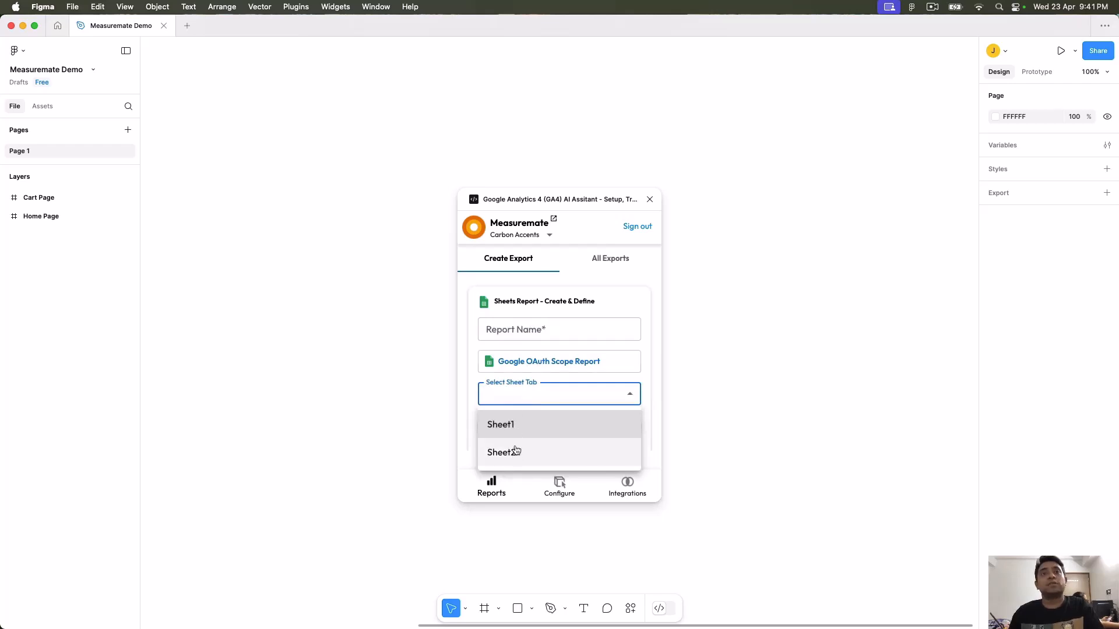
{"action": "left_click", "coordinate": [530, 434]}
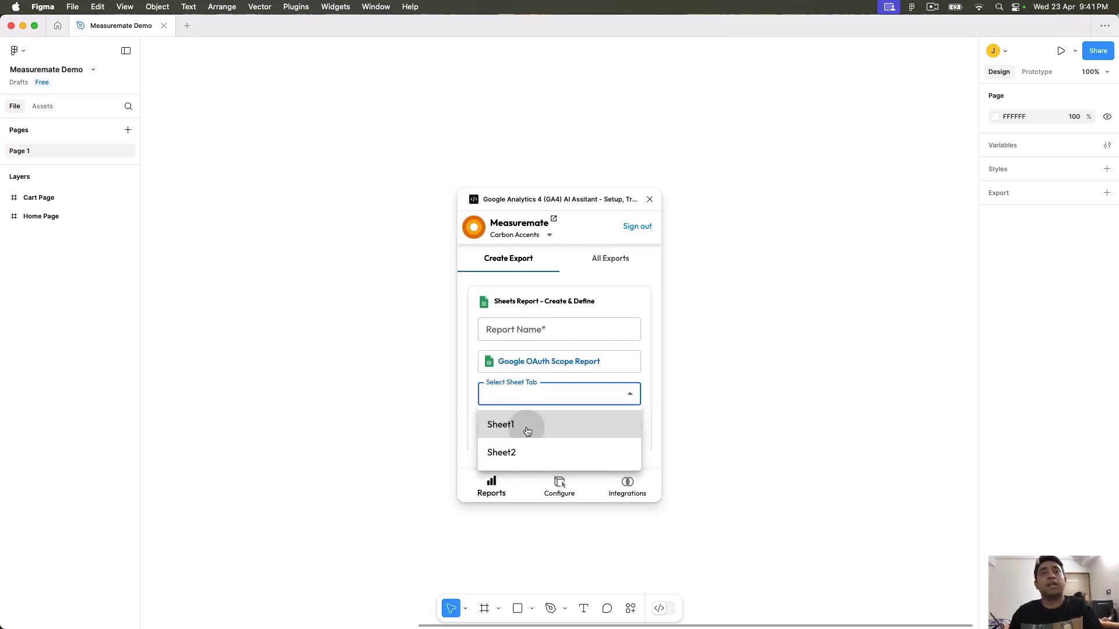
{"action": "left_click", "coordinate": [505, 330]}
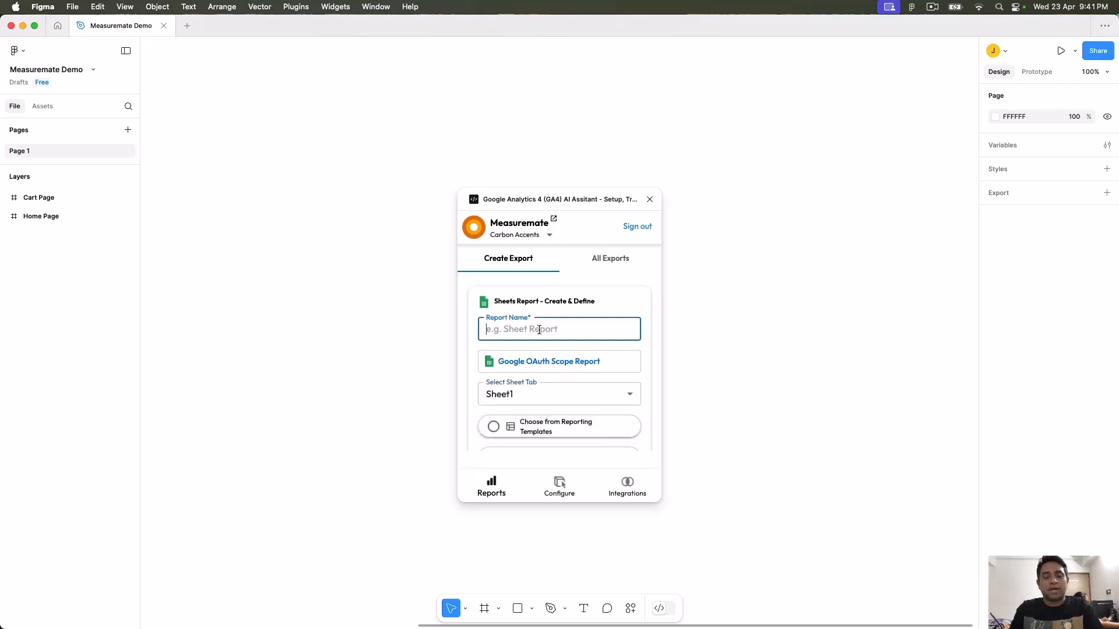
{"action": "type", "text": "Google Sample Data Report"}
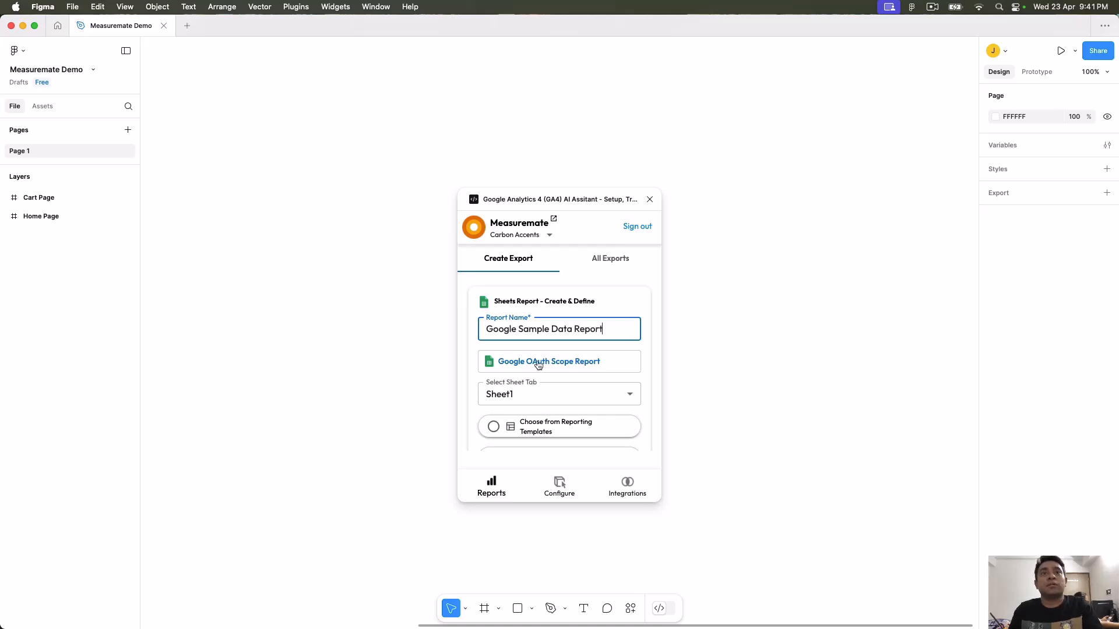
Step: Base the report on the Blog Performance reporting template with the date range Last 7 Days
{"action": "scroll", "coordinate": [537, 365], "scroll_direction": "down", "scroll_amount": 3}
{"action": "left_click", "coordinate": [506, 313]}
{"action": "left_click", "coordinate": [552, 415]}
{"action": "left_click", "coordinate": [551, 443]}
{"action": "scroll", "coordinate": [553, 426], "scroll_direction": "down", "scroll_amount": 2}
{"action": "left_click", "coordinate": [532, 387]}
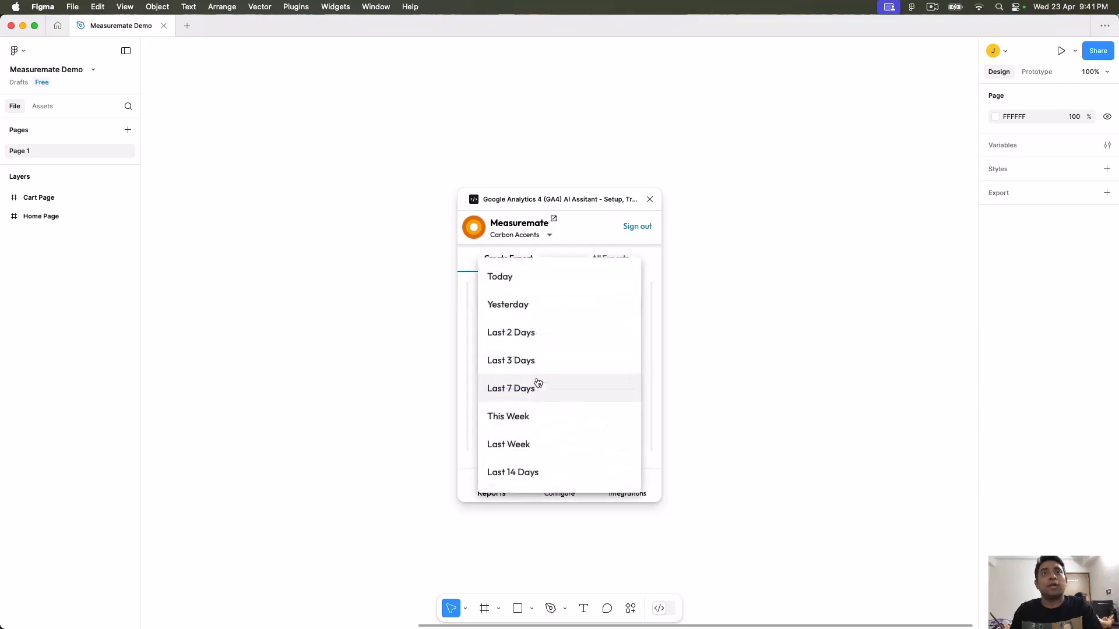
{"action": "left_click", "coordinate": [544, 391]}
{"action": "scroll", "coordinate": [560, 410], "scroll_direction": "down", "scroll_amount": 5}
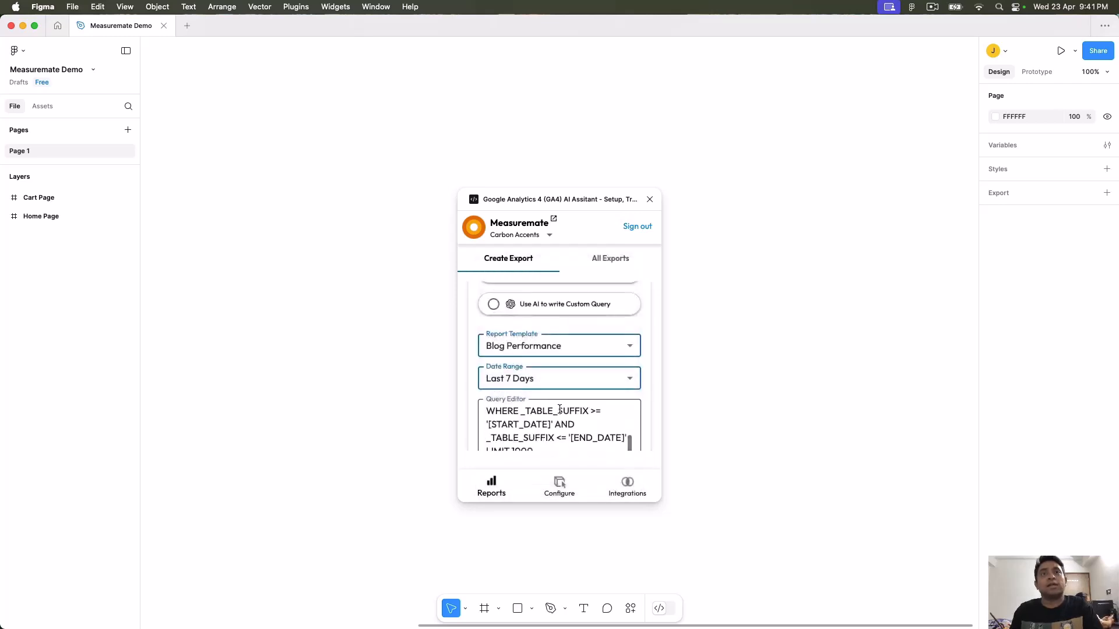
Step: Review the report's query, timezone and schedule and send a test alert to the selected sheet
{"action": "scroll", "coordinate": [559, 410], "scroll_direction": "down", "scroll_amount": 4}
{"action": "scroll", "coordinate": [530, 337], "scroll_direction": "up", "scroll_amount": 3}
{"action": "scroll", "coordinate": [536, 329], "scroll_direction": "down", "scroll_amount": 3}
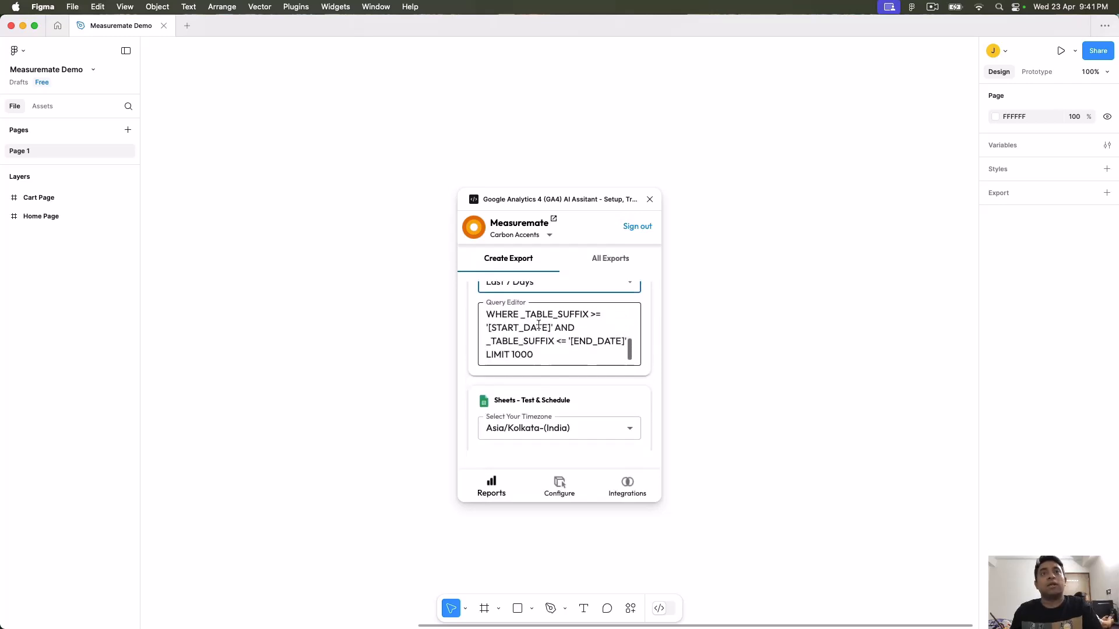
{"action": "scroll", "coordinate": [519, 385], "scroll_direction": "down", "scroll_amount": 2}
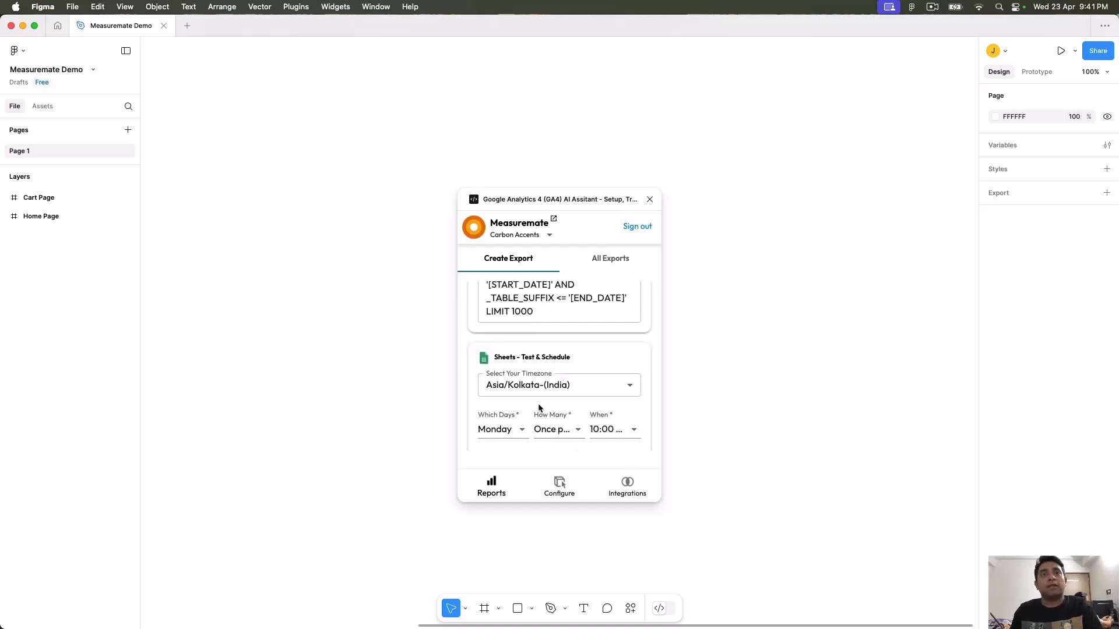
{"action": "scroll", "coordinate": [519, 365], "scroll_direction": "up", "scroll_amount": 3}
{"action": "scroll", "coordinate": [519, 365], "scroll_direction": "down", "scroll_amount": 5}
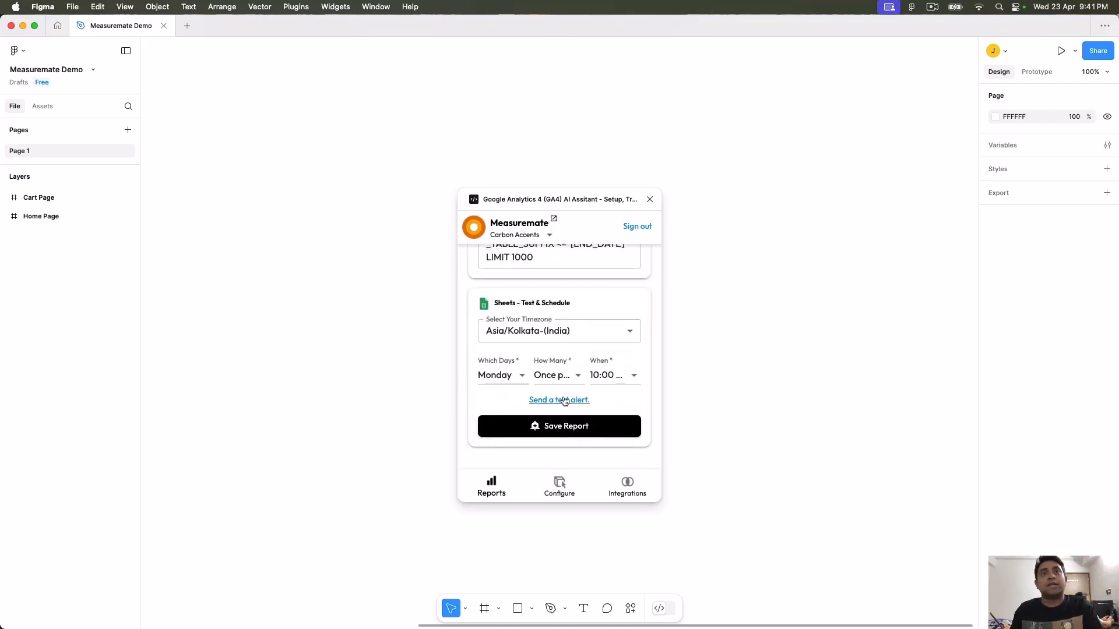
{"action": "left_click", "coordinate": [563, 401]}
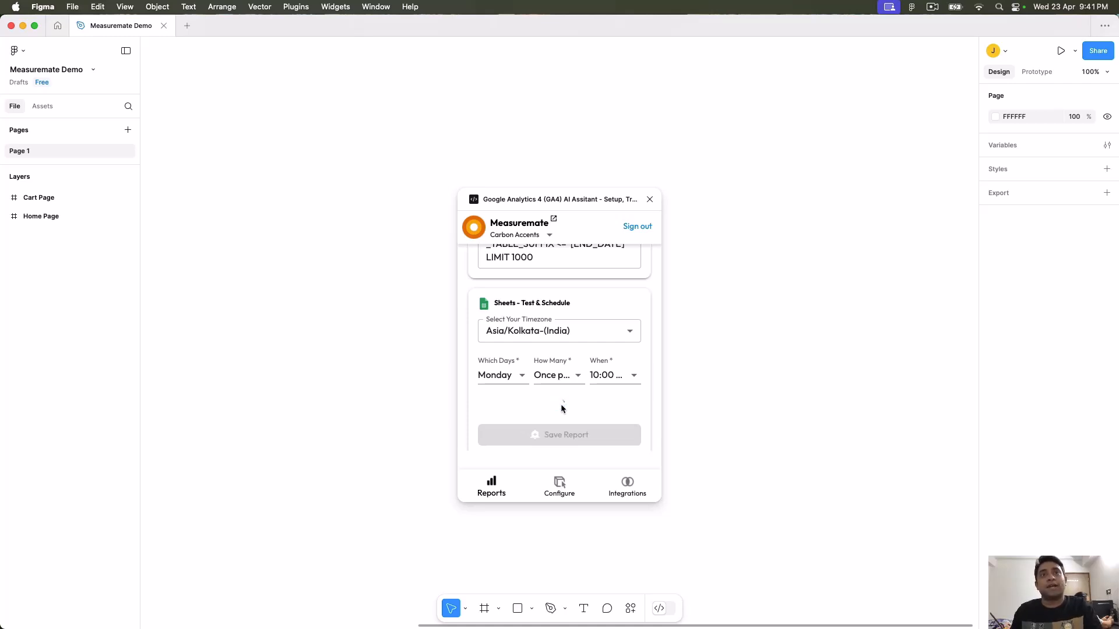
{"action": "left_click", "coordinate": [642, 485]}
Step: Switch to Chrome and open a new browser tab beside the API scope documentation
{"action": "key", "text": "super+Tab"}
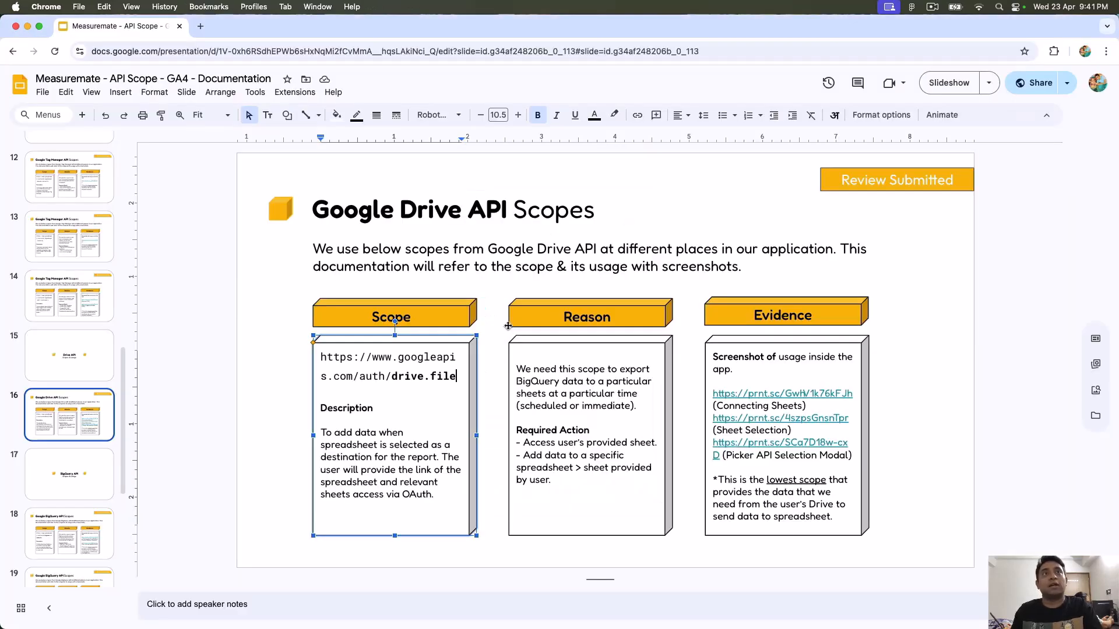
{"action": "left_click", "coordinate": [204, 26]}
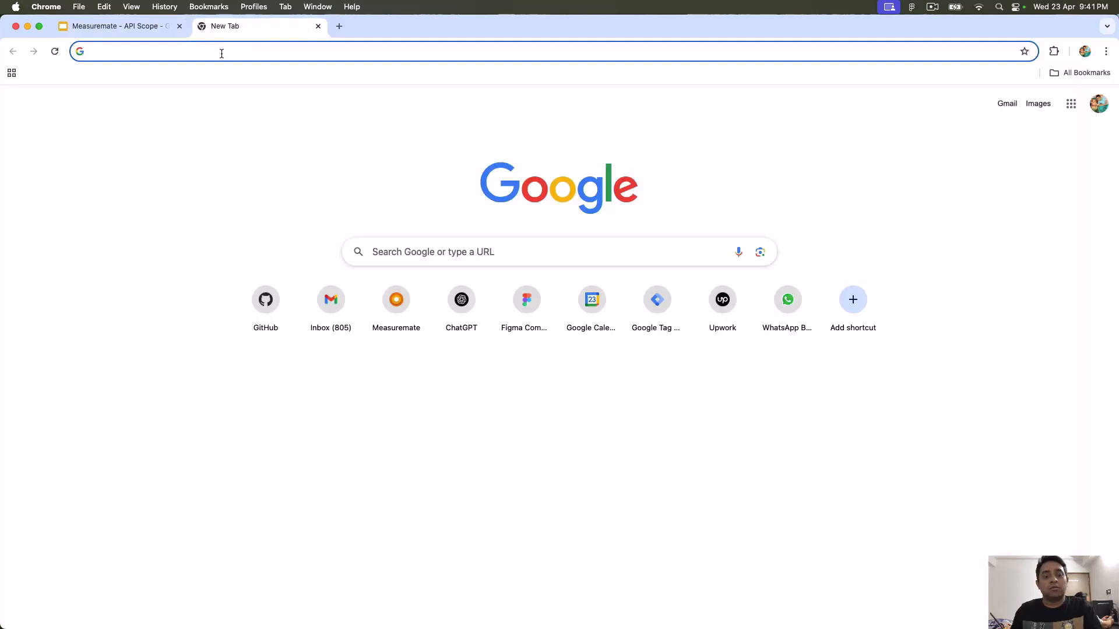
{"action": "type", "text": "Google"}
{"action": "key", "text": "Up"}
{"action": "key", "text": "Down"}
{"action": "key", "text": "super+a"}
{"action": "key", "text": "BackSpace"}
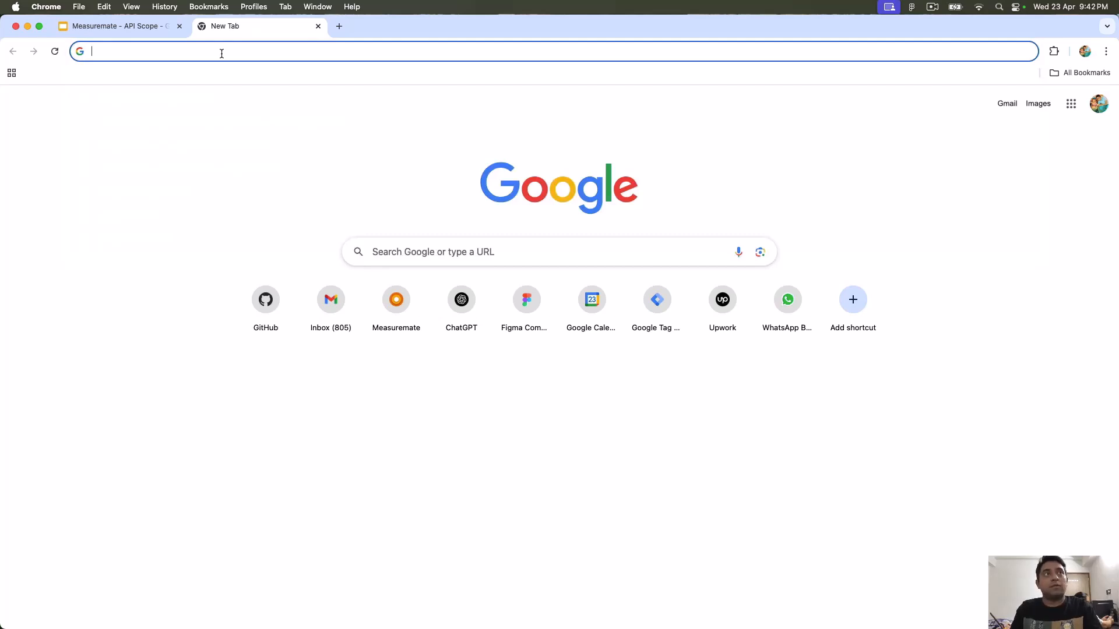
Step: Go to Google Drive and look through the My Drive file list
{"action": "type", "text": "drive"}
{"action": "key", "text": "Return"}
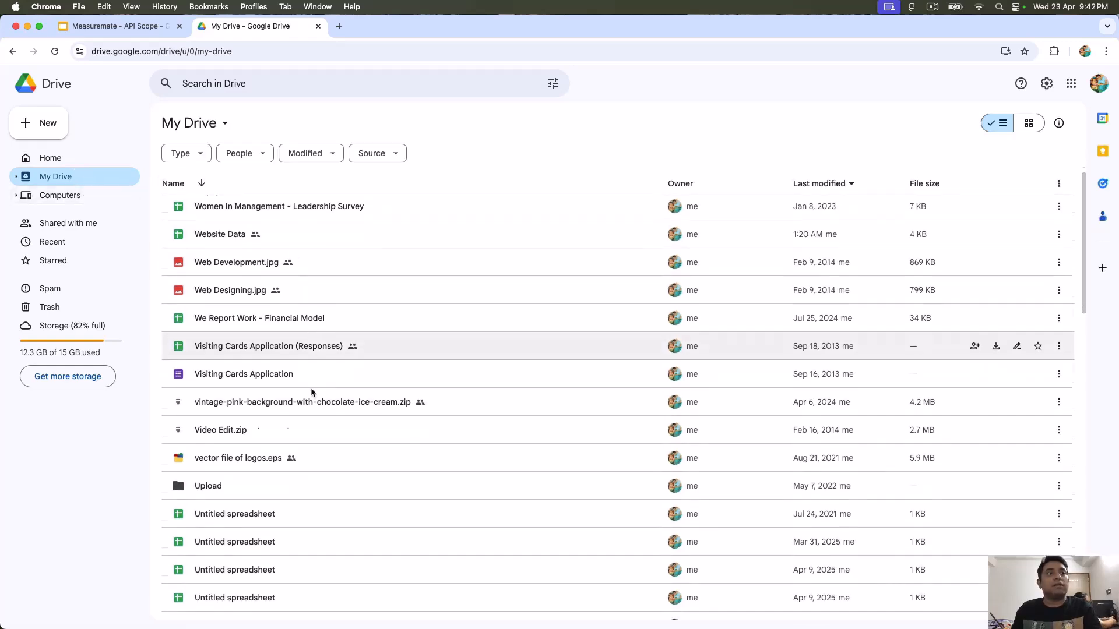
{"action": "scroll", "coordinate": [311, 391], "scroll_direction": "down", "scroll_amount": 20}
{"action": "scroll", "coordinate": [311, 392], "scroll_direction": "down", "scroll_amount": 5}
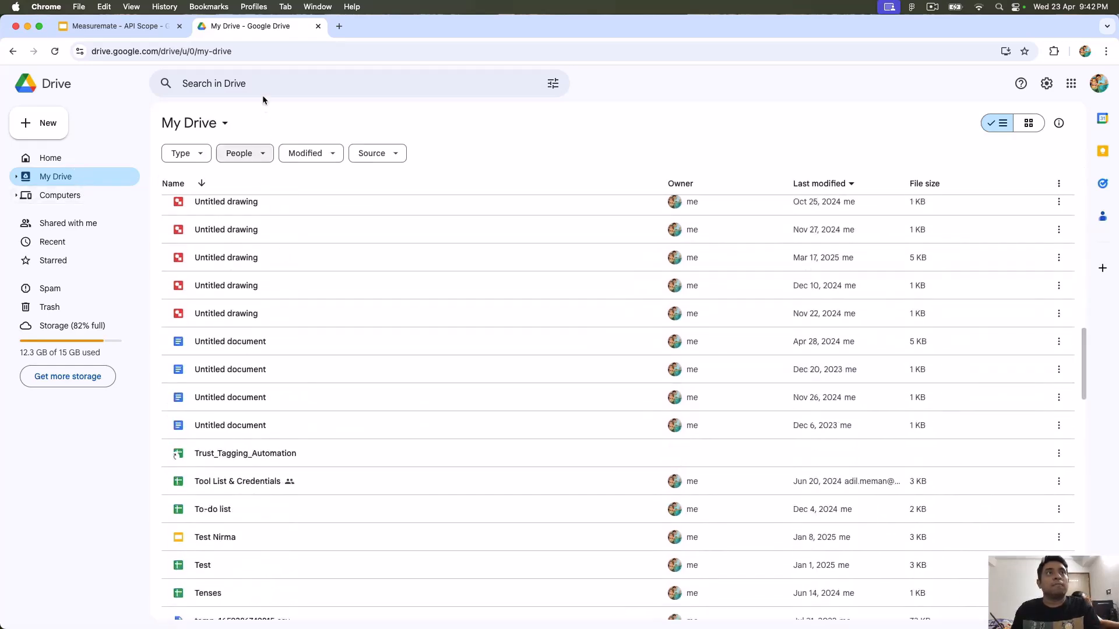
Step: Search Drive for "Measurem", go into the 17. Measuremate folder and open the Google OAuth Scope Report spreadsheet
{"action": "left_click", "coordinate": [257, 84]}
{"action": "type", "text": "Measurem"}
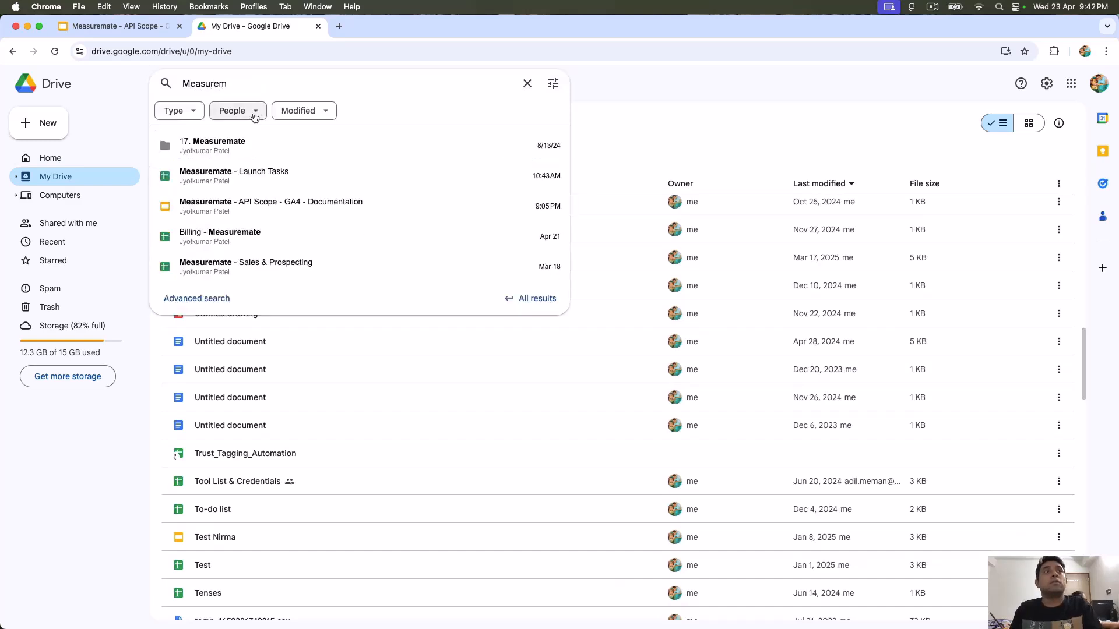
{"action": "left_click", "coordinate": [236, 145]}
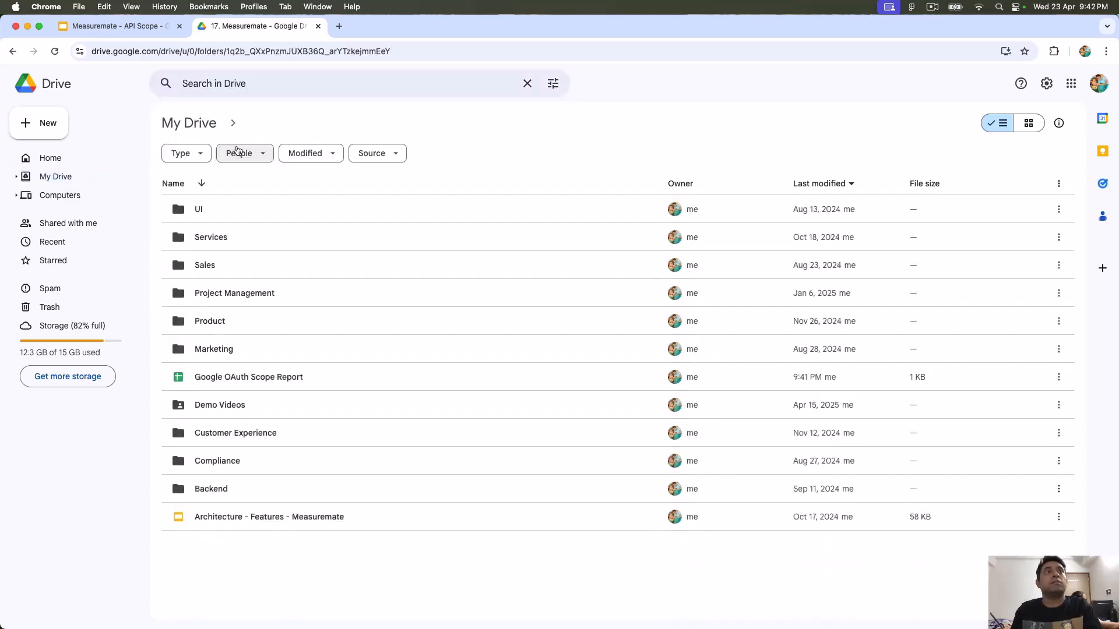
{"action": "double_click", "coordinate": [245, 378]}
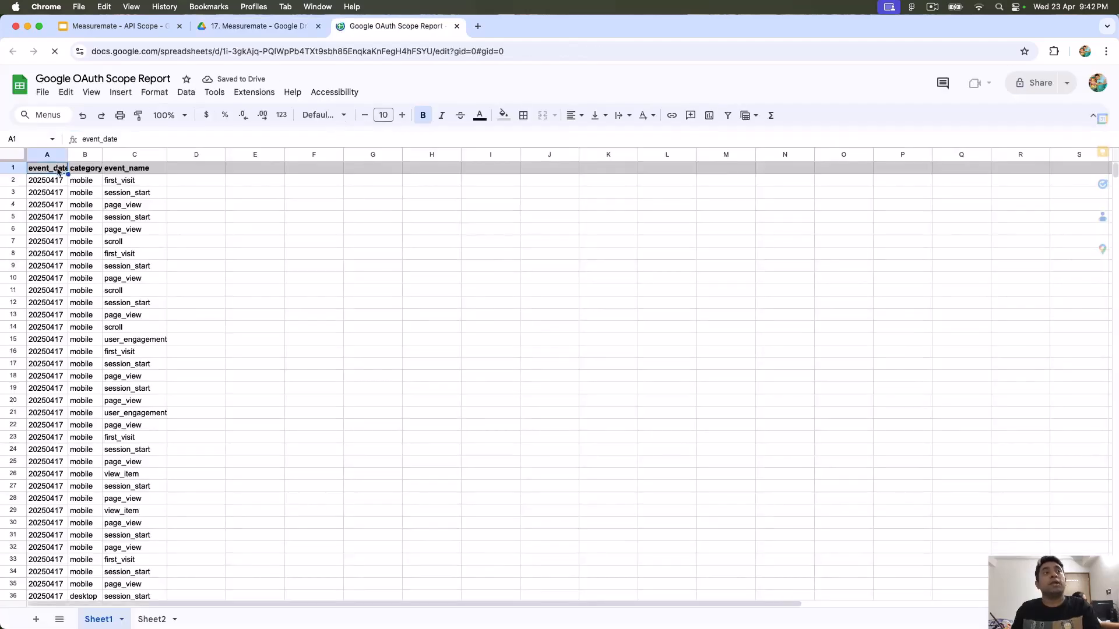
Step: Examine the extent of the exported event data in Sheet1 by selecting it, and return to the header row
{"action": "key", "text": "ctrl+shift+Right"}
{"action": "key", "text": "ctrl+shift+Down"}
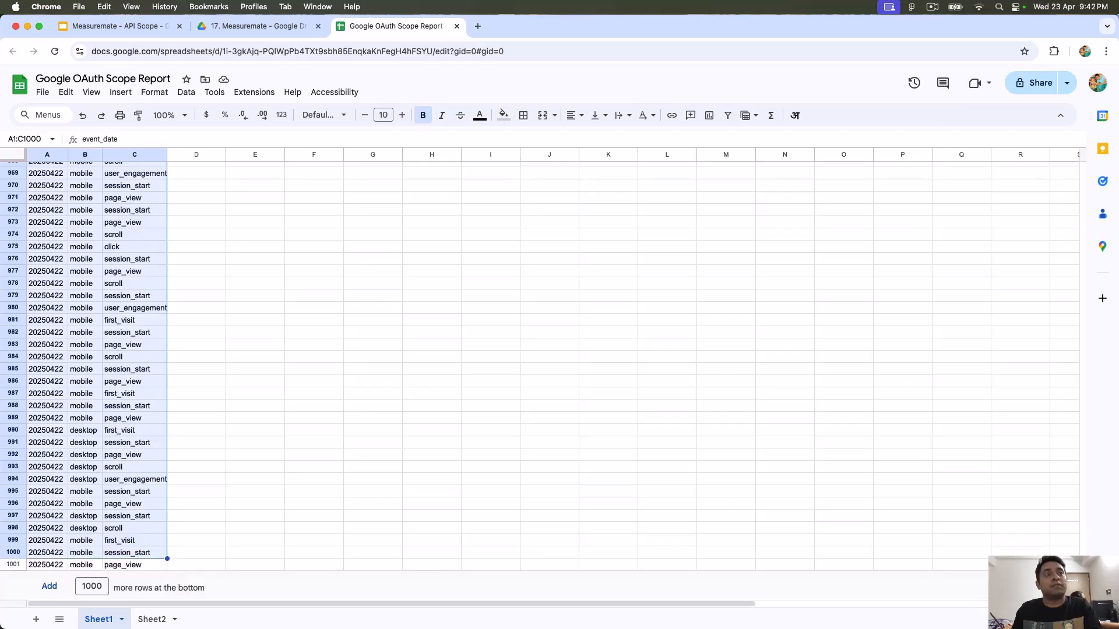
{"action": "left_click", "coordinate": [57, 221]}
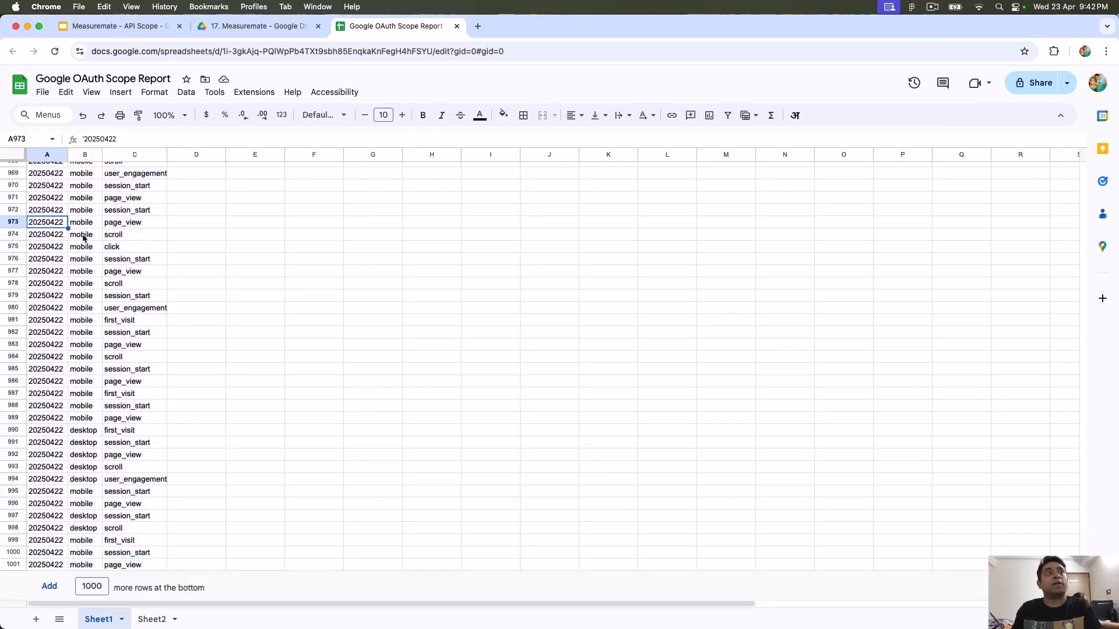
{"action": "key", "text": "super+Up"}
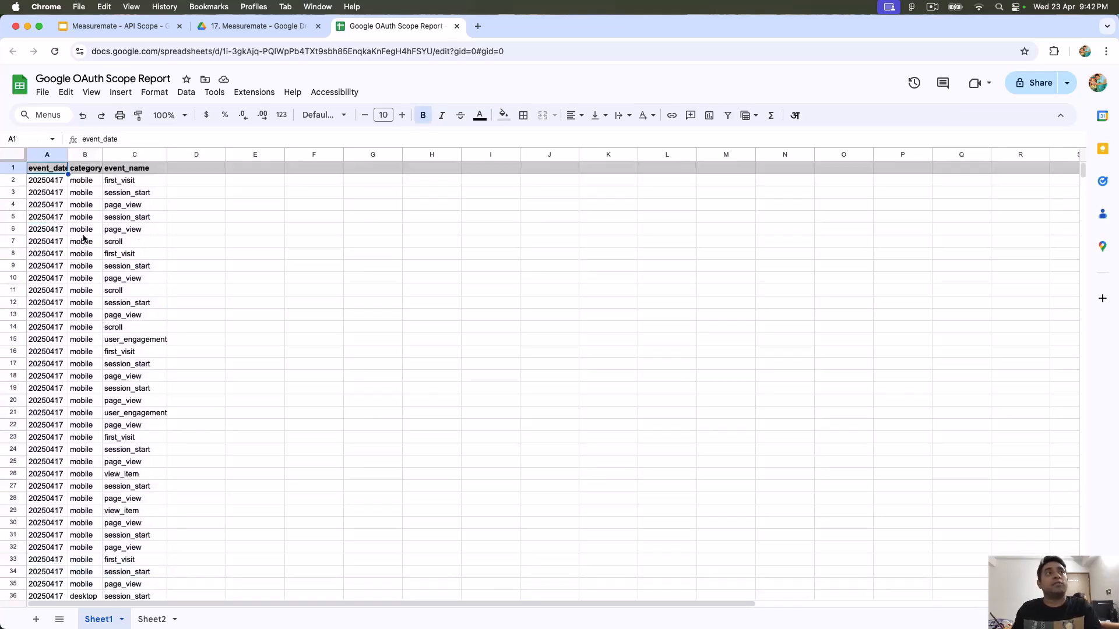
Step: Return to the Google Drive API Scopes slide of the documentation and deselect the scope text box
{"action": "left_click", "coordinate": [128, 26]}
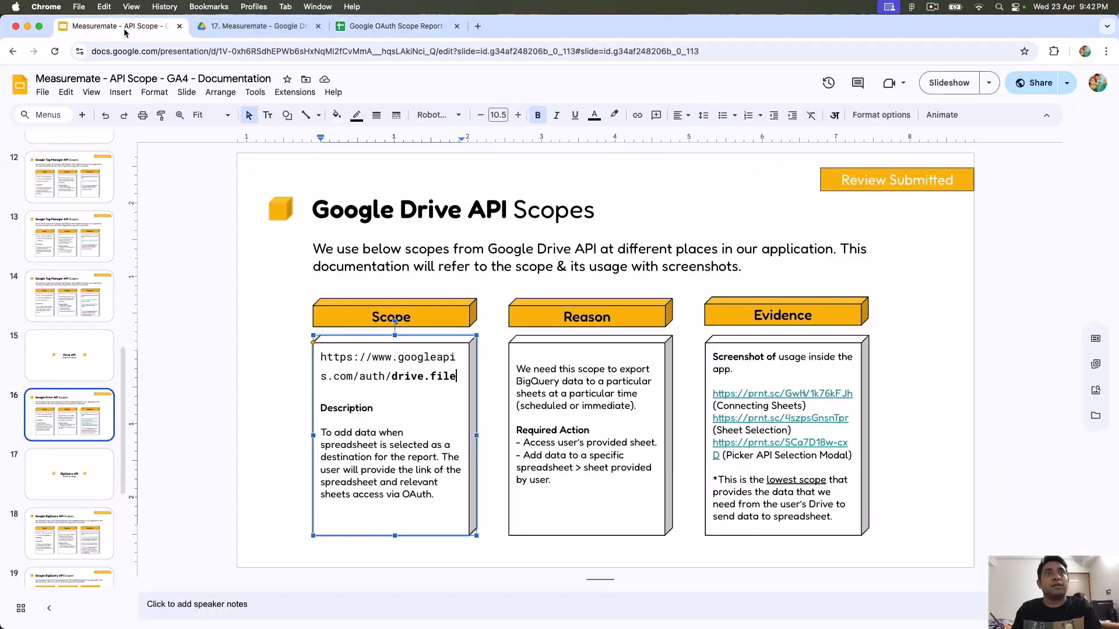
{"action": "left_click", "coordinate": [255, 297]}
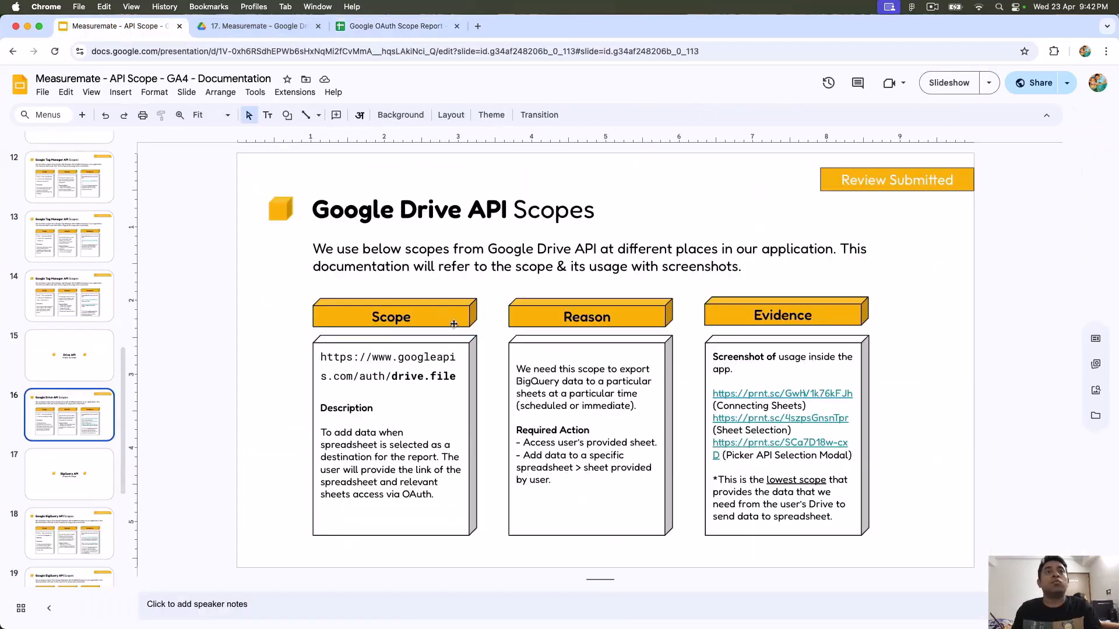